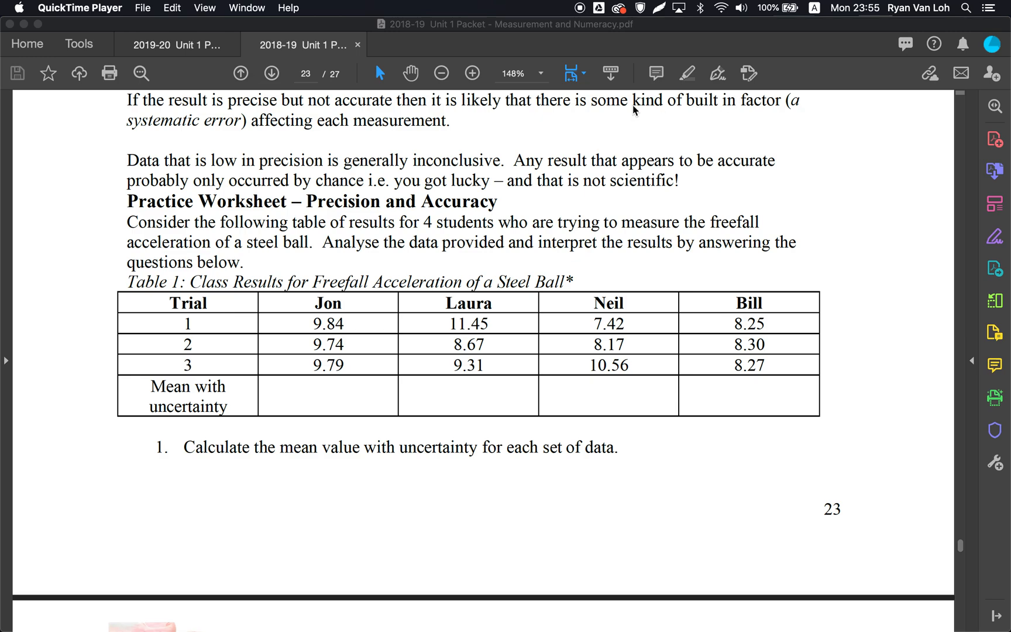
Copy Table 1 of the freefall acceleration results, from the Trial header row through the trial 3 row.
{"action": "left_click_drag", "start_coordinate": [173, 309], "coordinate": [764, 370]}
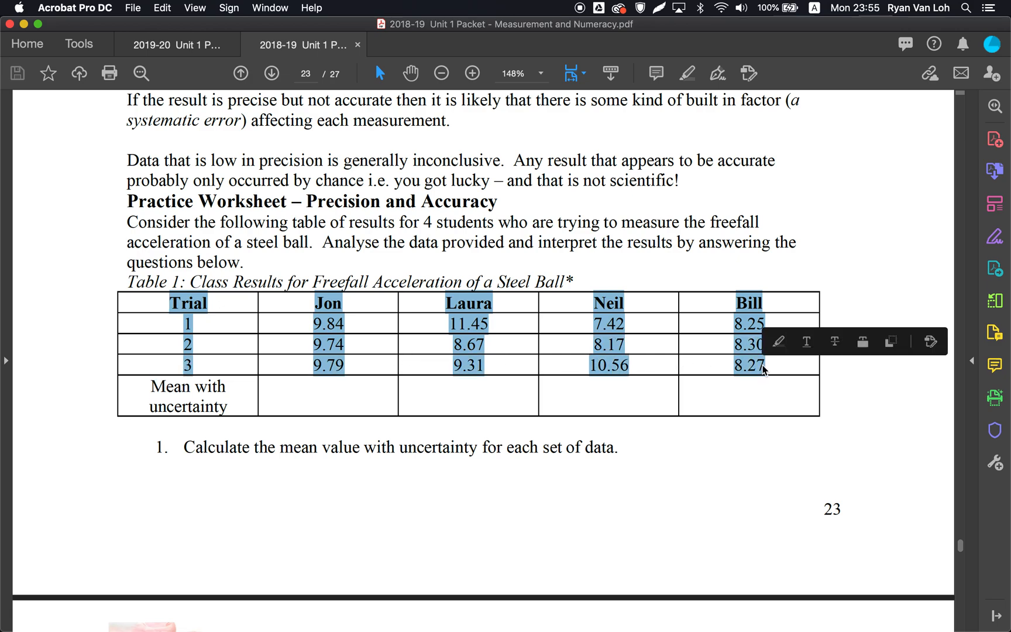
{"action": "right_click", "coordinate": [760, 363]}
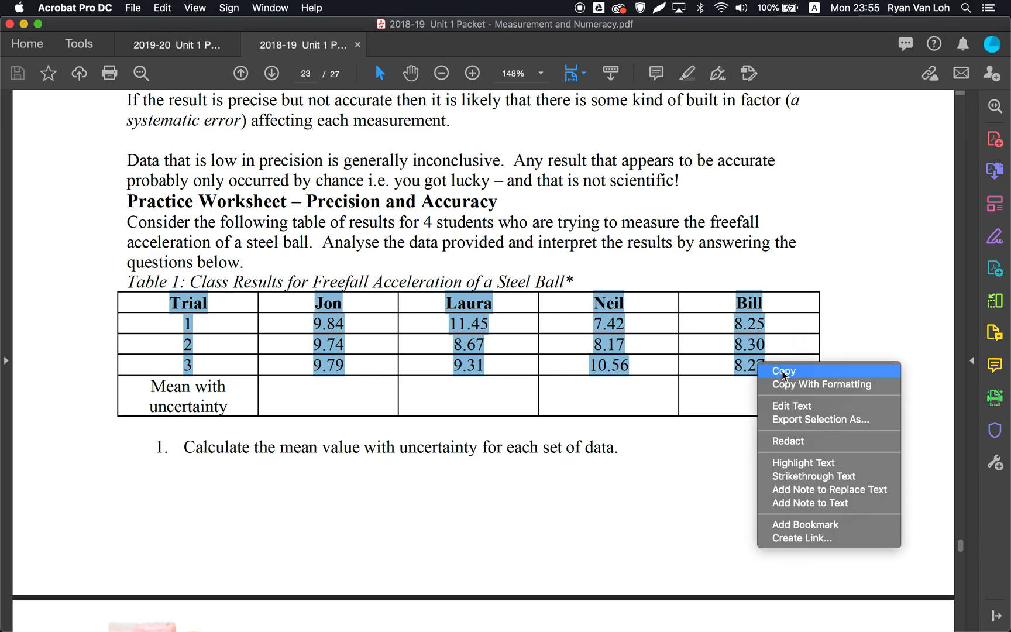
{"action": "left_click", "coordinate": [784, 371]}
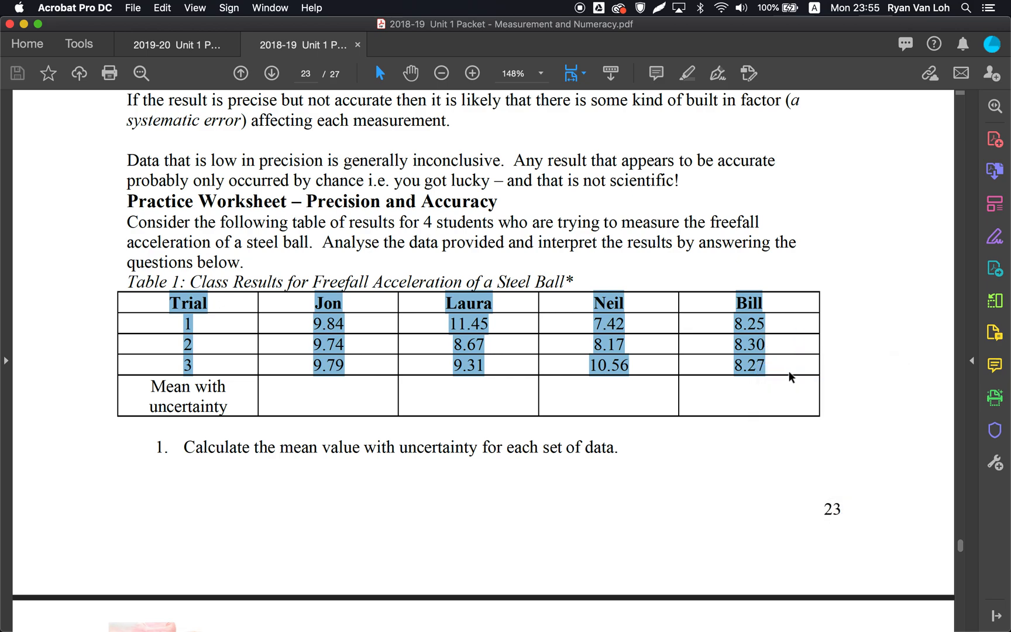
{"action": "right_click", "coordinate": [748, 366]}
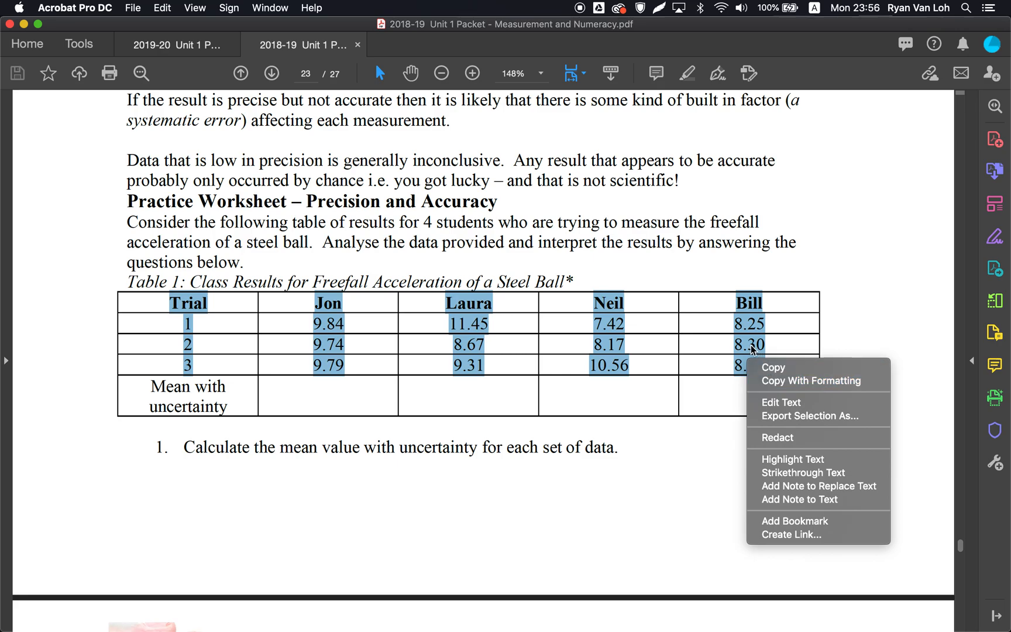
Switch to Excel, paste the copied table at cell A1 of Sheet2, and fit column A's width to its contents.
{"action": "key", "text": "super+Tab"}
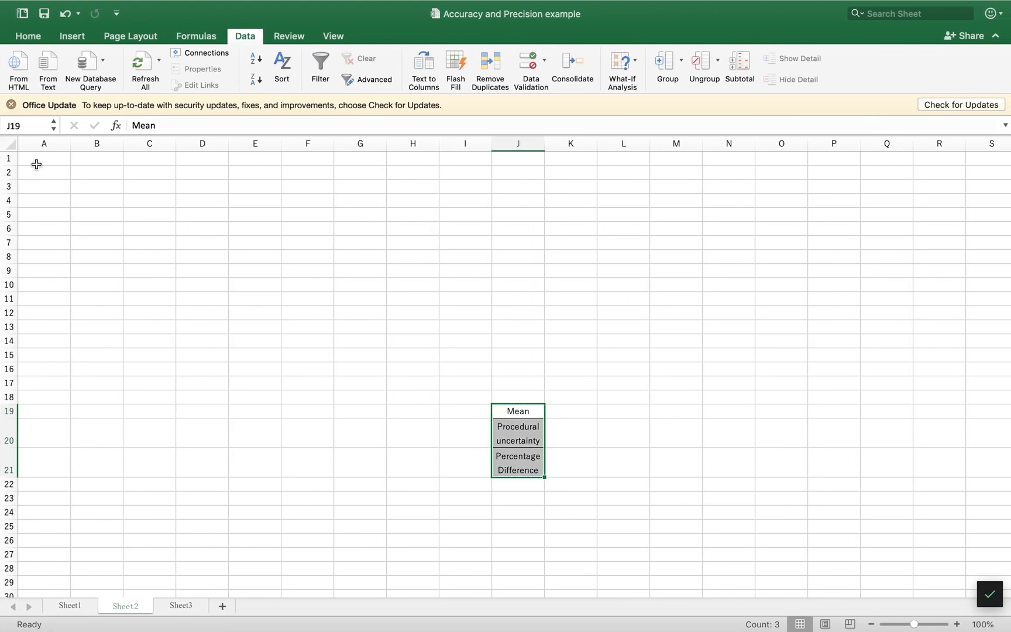
{"action": "left_click", "coordinate": [36, 161]}
{"action": "mouse_move", "coordinate": [101, 13]}
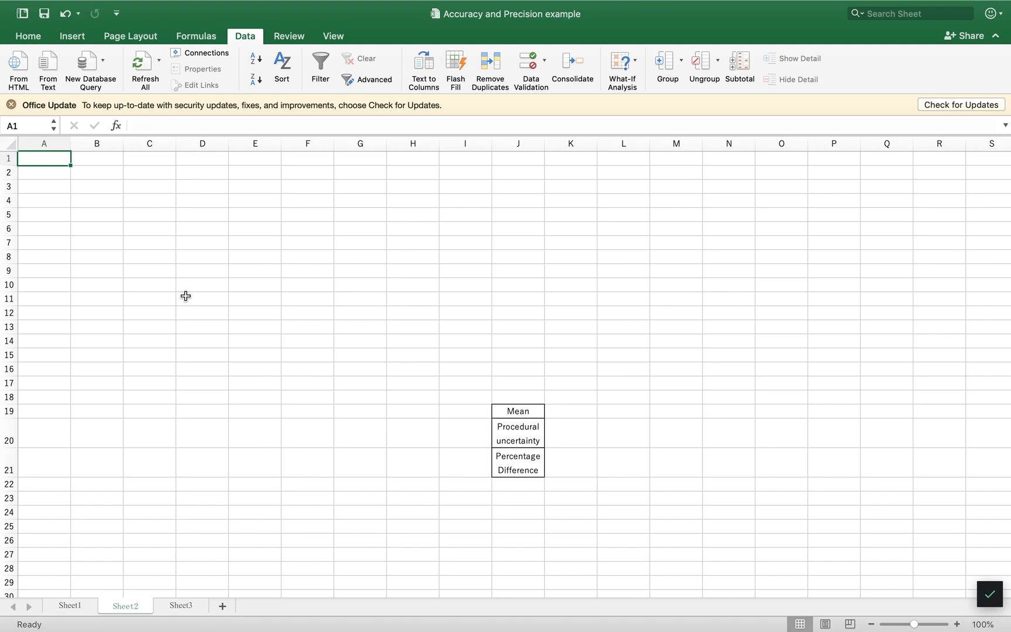
{"action": "right_click", "coordinate": [50, 162]}
{"action": "left_click", "coordinate": [107, 196]}
{"action": "left_click", "coordinate": [148, 245]}
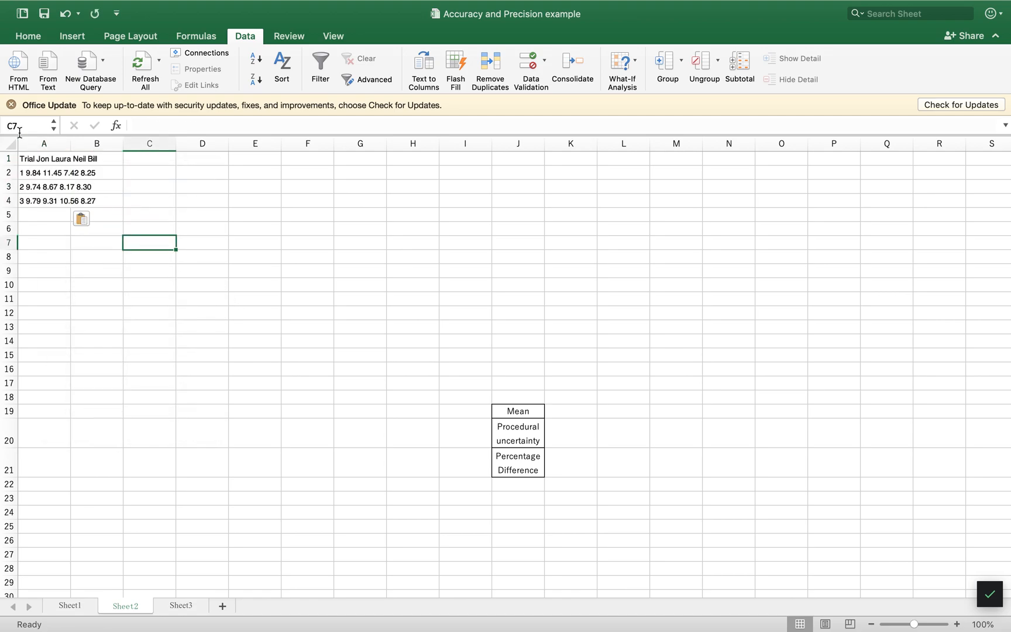
{"action": "left_click", "coordinate": [36, 159]}
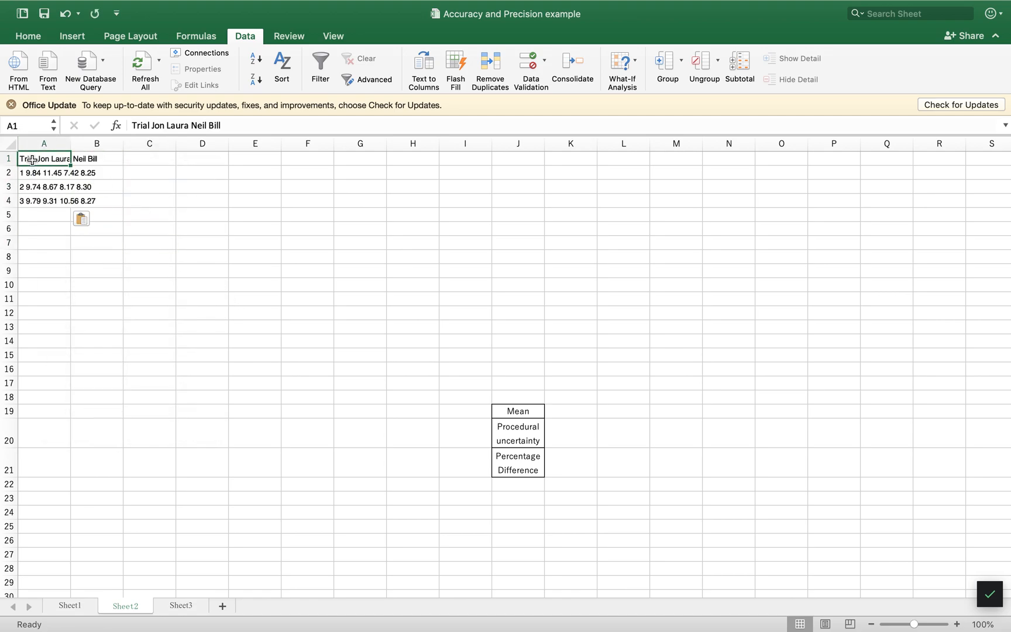
{"action": "double_click", "coordinate": [71, 143]}
Examine cells A1 to A4 to see how the pasted rows are stored in column A.
{"action": "left_click", "coordinate": [62, 174]}
{"action": "left_click", "coordinate": [62, 188]}
{"action": "left_click", "coordinate": [62, 201]}
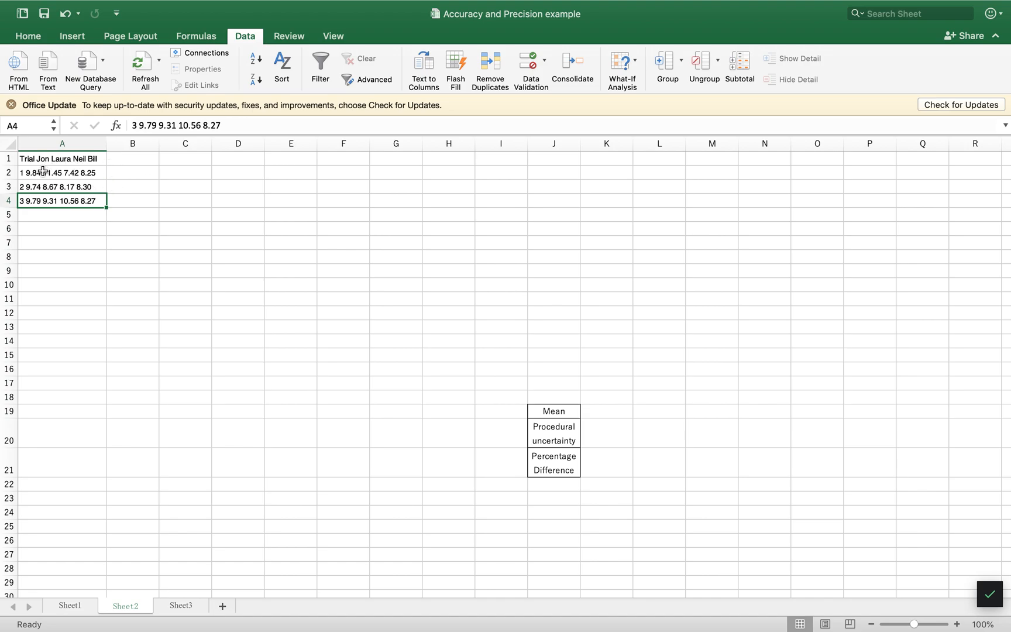
{"action": "mouse_move", "coordinate": [47, 161]}
{"action": "left_mouse_down"}
{"action": "mouse_move", "coordinate": [50, 199]}
{"action": "mouse_move", "coordinate": [52, 173]}
{"action": "left_mouse_up"}
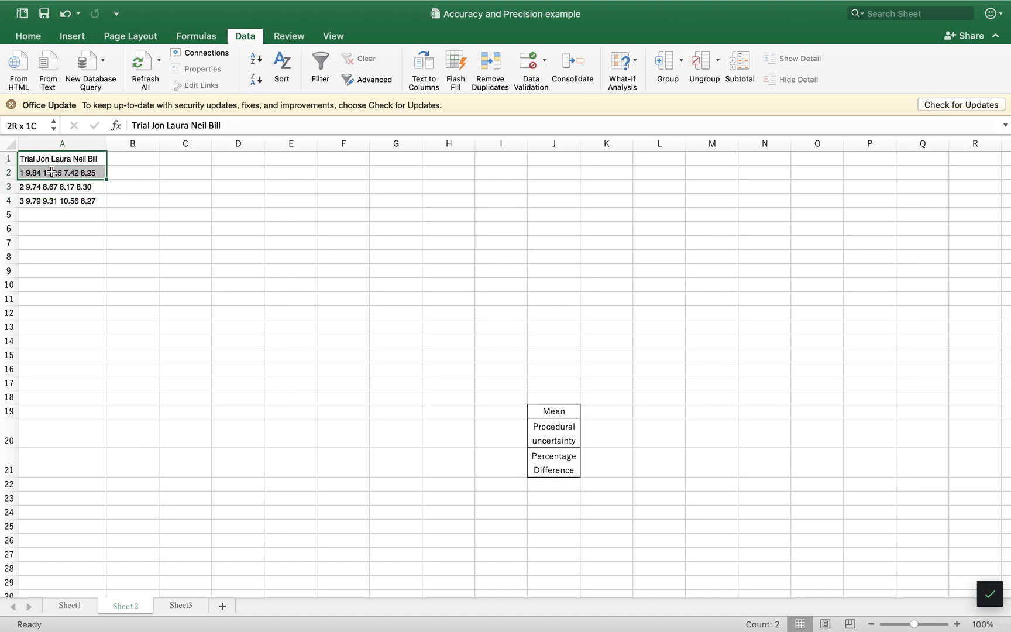
{"action": "left_click", "coordinate": [52, 172]}
{"action": "left_click", "coordinate": [50, 187]}
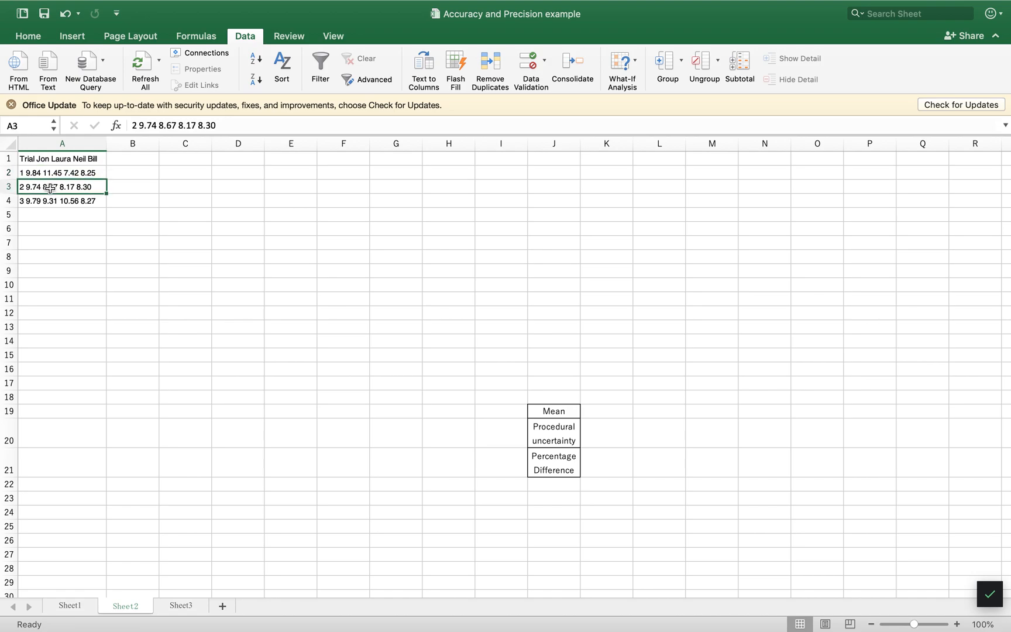
{"action": "left_click", "coordinate": [51, 200]}
{"action": "left_click", "coordinate": [61, 174]}
{"action": "left_click", "coordinate": [73, 159]}
{"action": "left_click", "coordinate": [97, 144]}
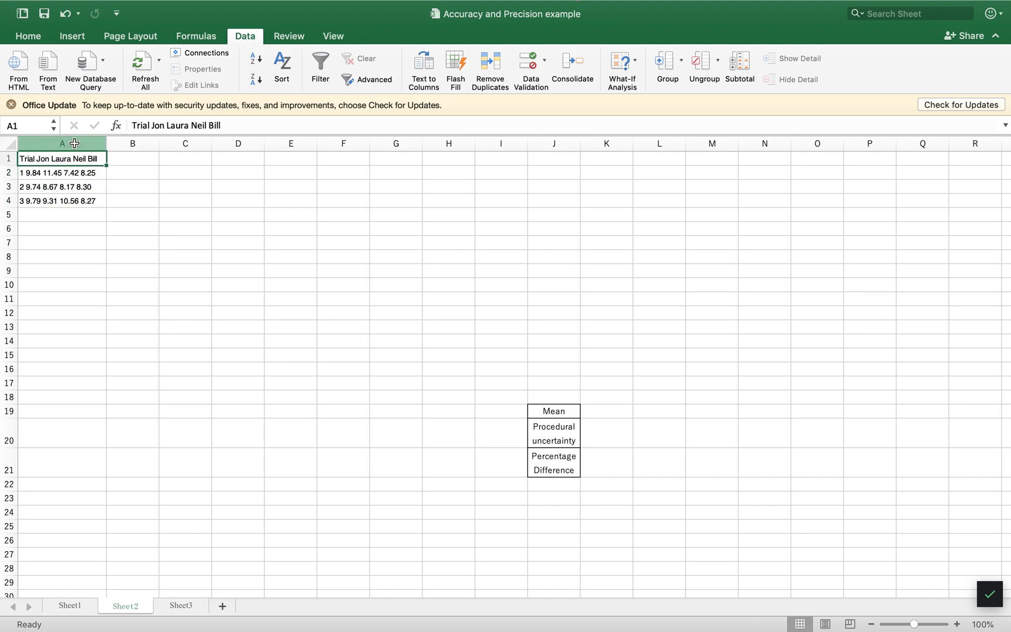
Split column A into separate columns with Text to Columns, using Delimited with Space and treating consecutive delimiters as one.
{"action": "left_click", "coordinate": [74, 143]}
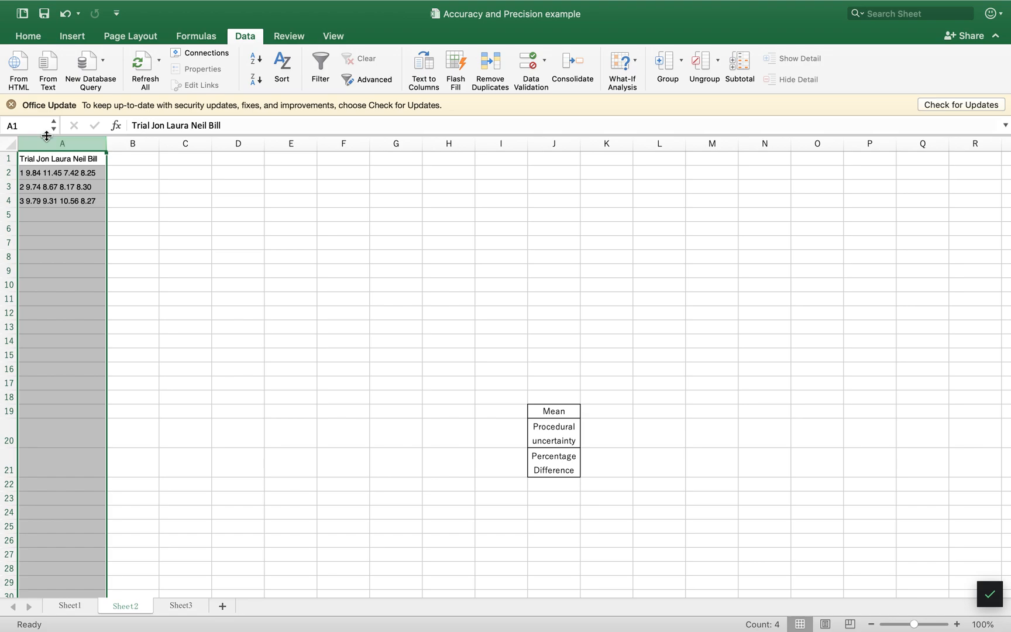
{"action": "left_click", "coordinate": [31, 39]}
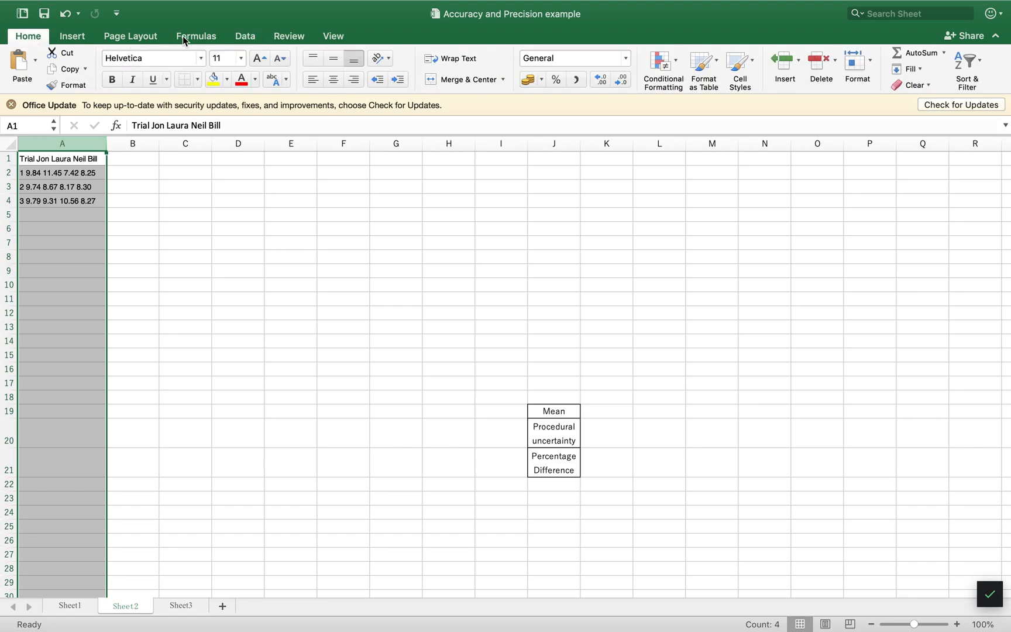
{"action": "left_click", "coordinate": [245, 39]}
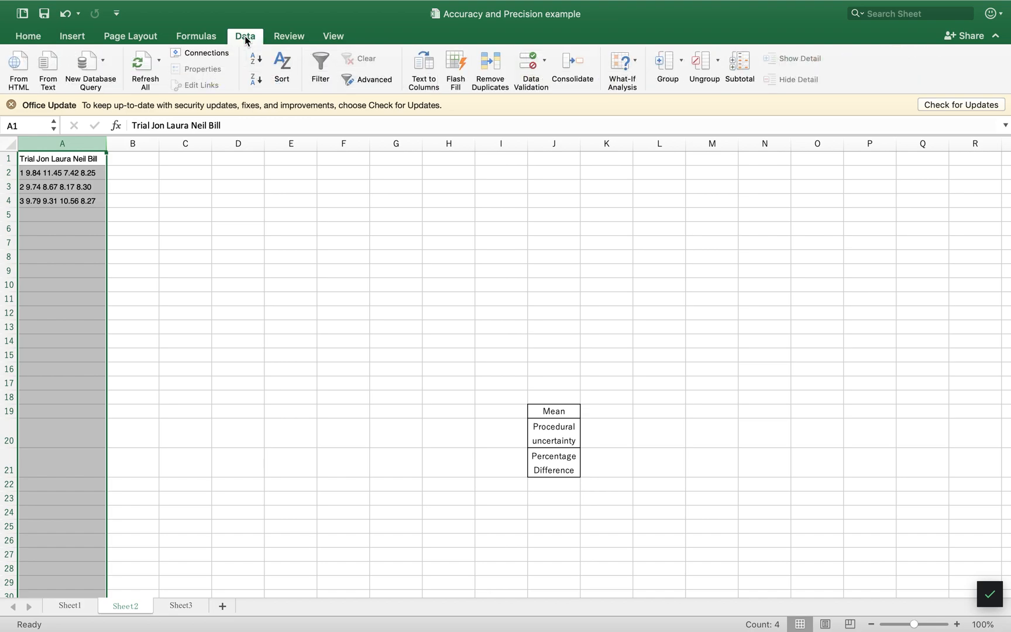
{"action": "left_click", "coordinate": [31, 36]}
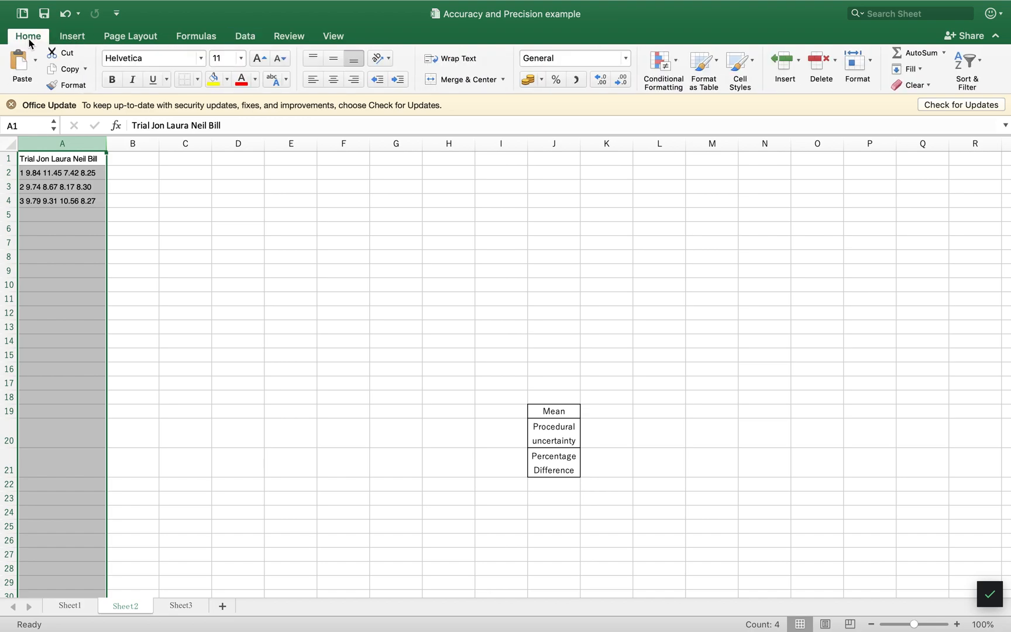
{"action": "left_click", "coordinate": [246, 37]}
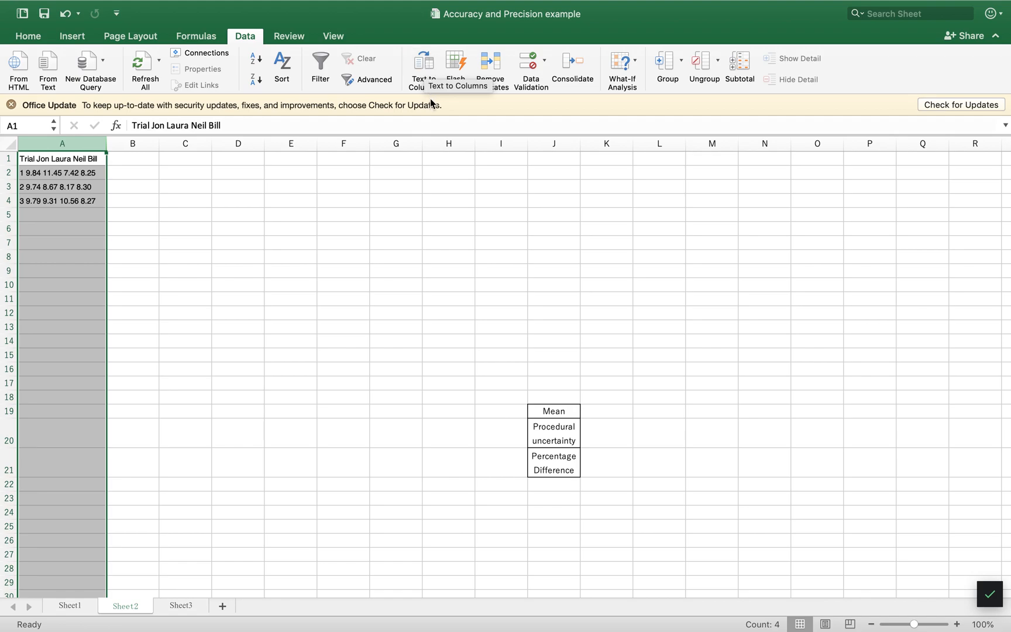
{"action": "left_click", "coordinate": [426, 66]}
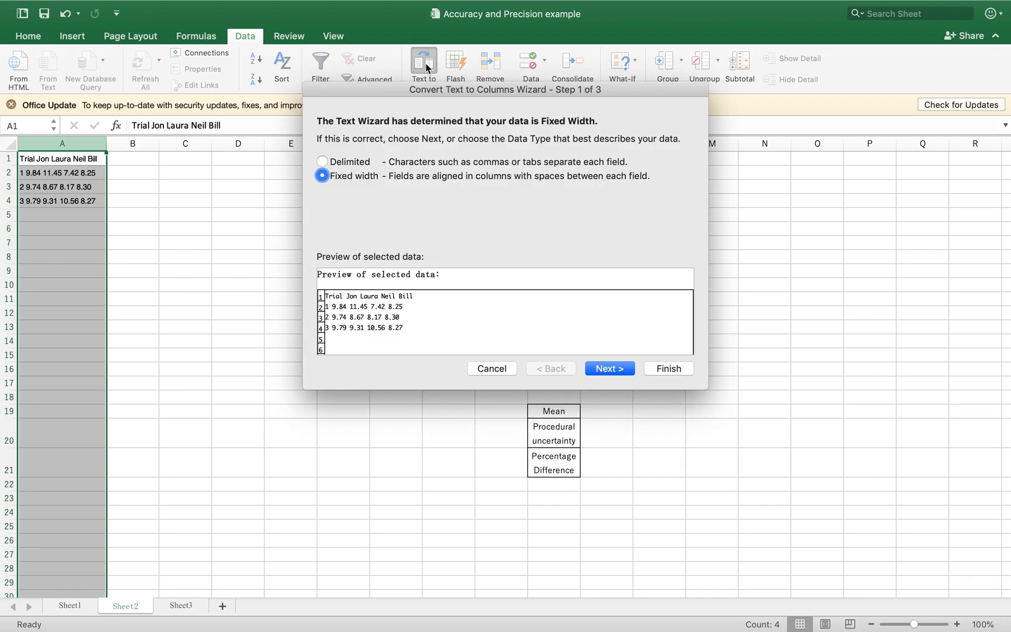
{"action": "left_click_drag", "start_coordinate": [429, 94], "coordinate": [311, 157]}
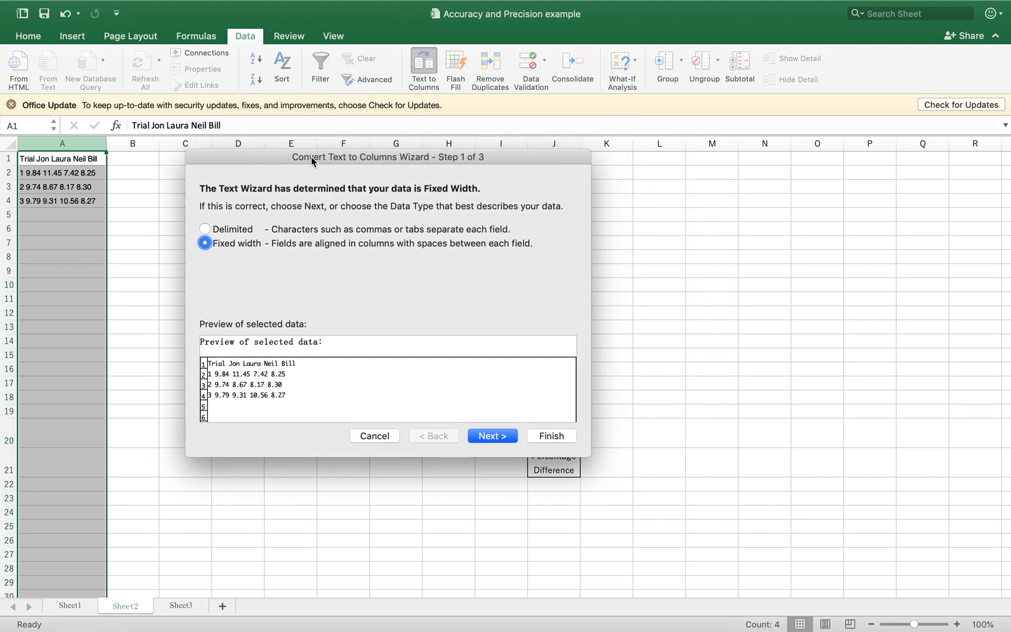
{"action": "left_click", "coordinate": [205, 229]}
{"action": "left_click", "coordinate": [494, 436]}
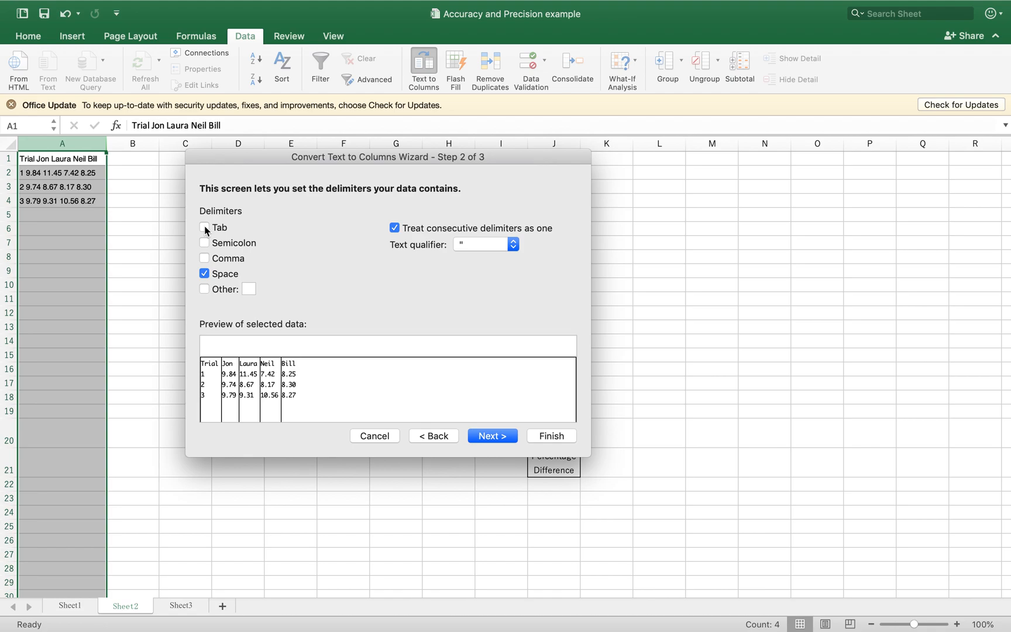
{"action": "left_click", "coordinate": [205, 275]}
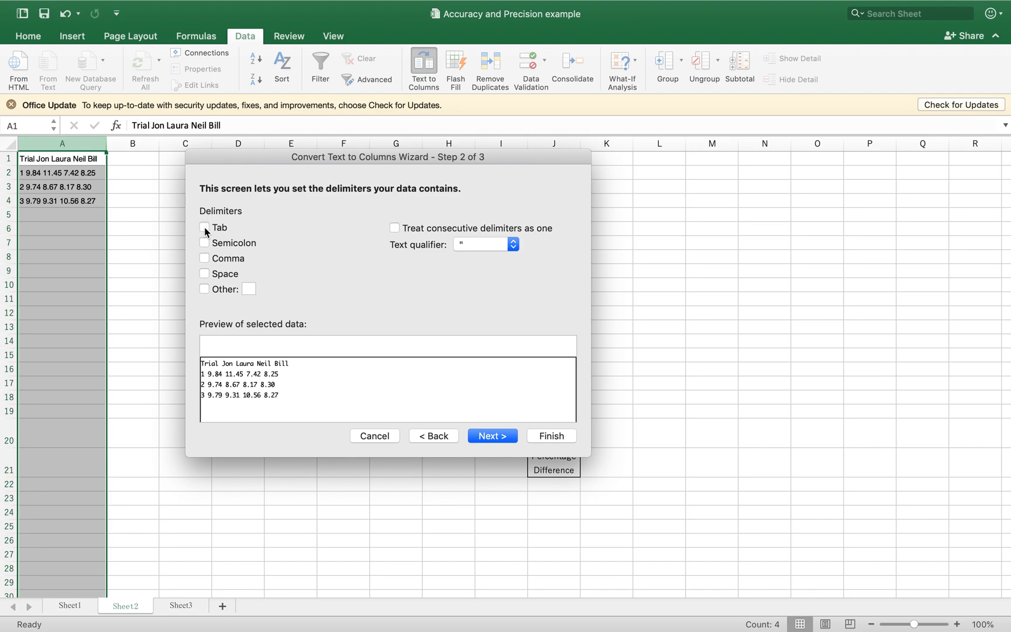
{"action": "left_click", "coordinate": [205, 274]}
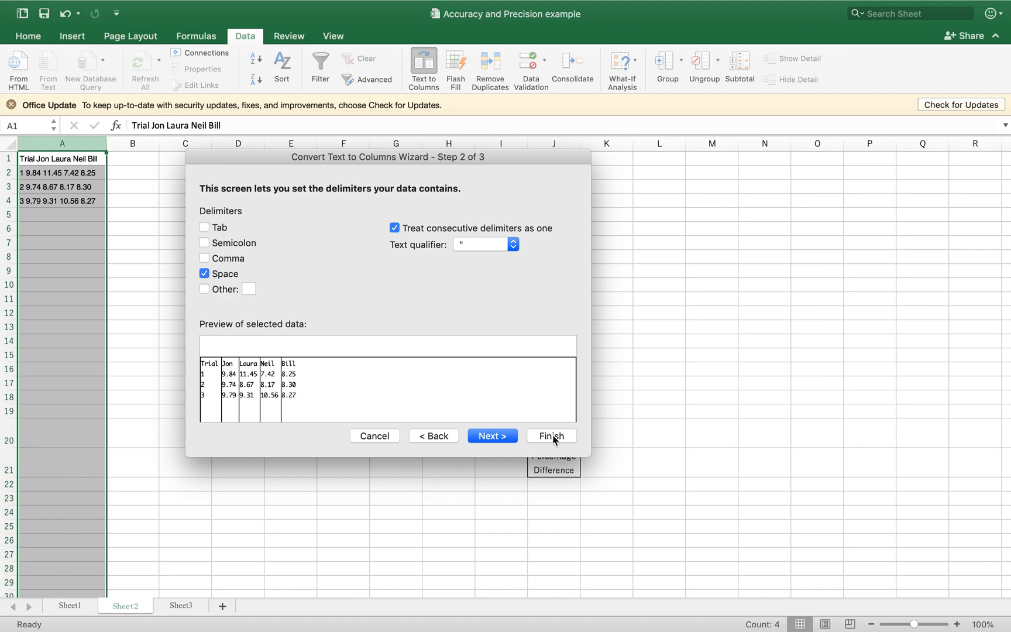
{"action": "left_click", "coordinate": [569, 438]}
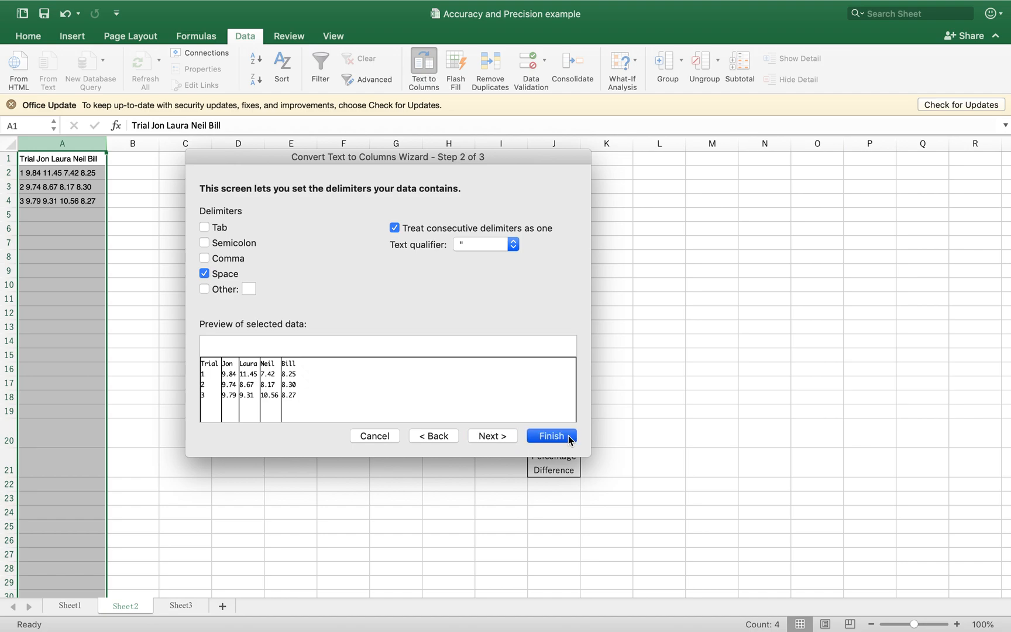
{"action": "left_click", "coordinate": [149, 309]}
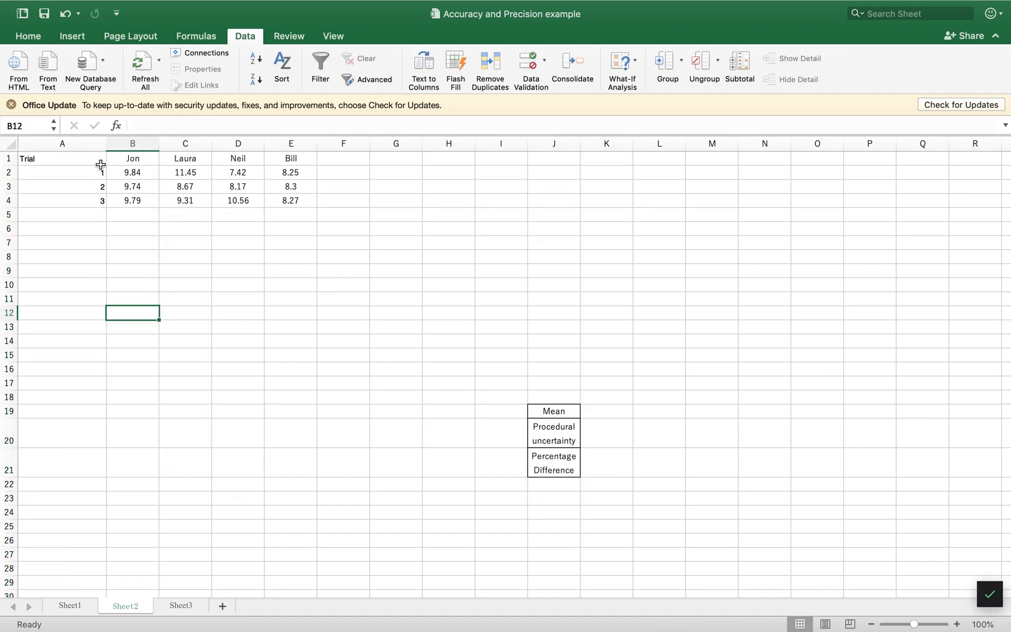
Centre the contents of columns A through E horizontally.
{"action": "left_click", "coordinate": [47, 144]}
{"action": "left_click_drag", "start_coordinate": [47, 145], "coordinate": [293, 143]}
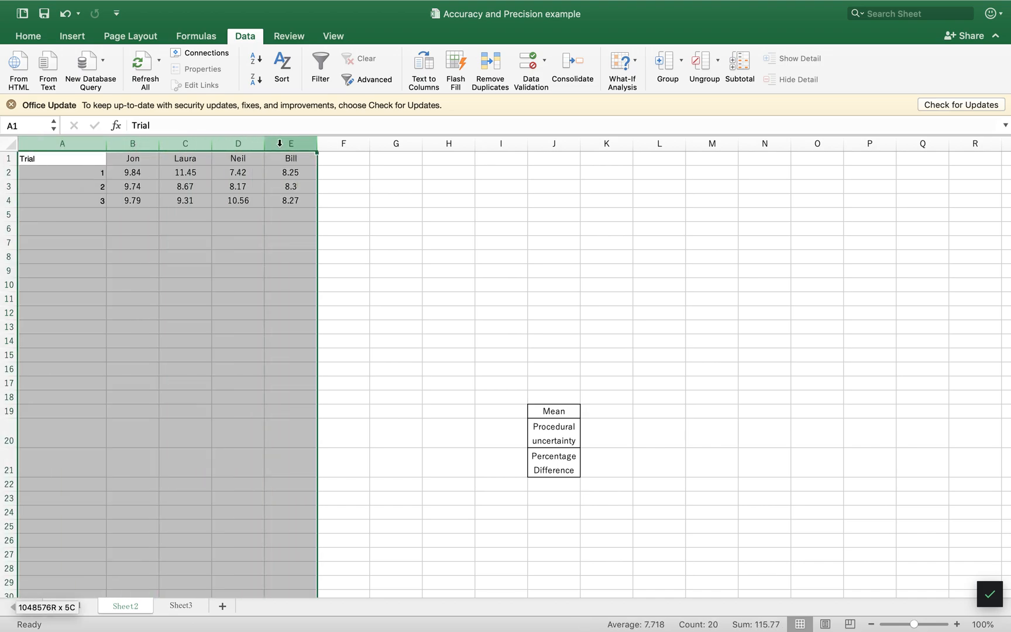
{"action": "left_click", "coordinate": [29, 36]}
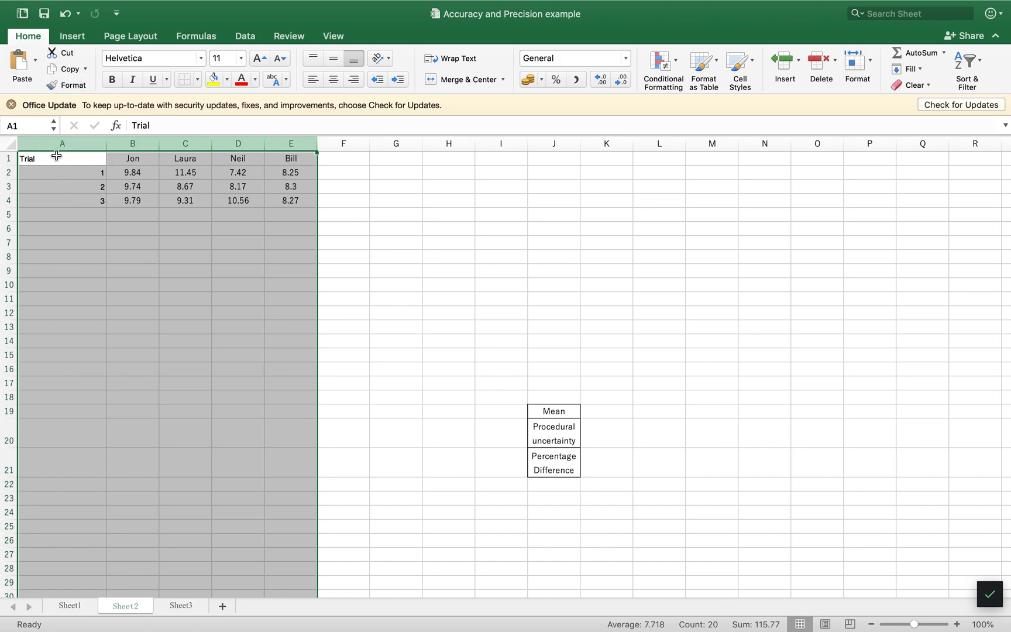
{"action": "left_click", "coordinate": [333, 79]}
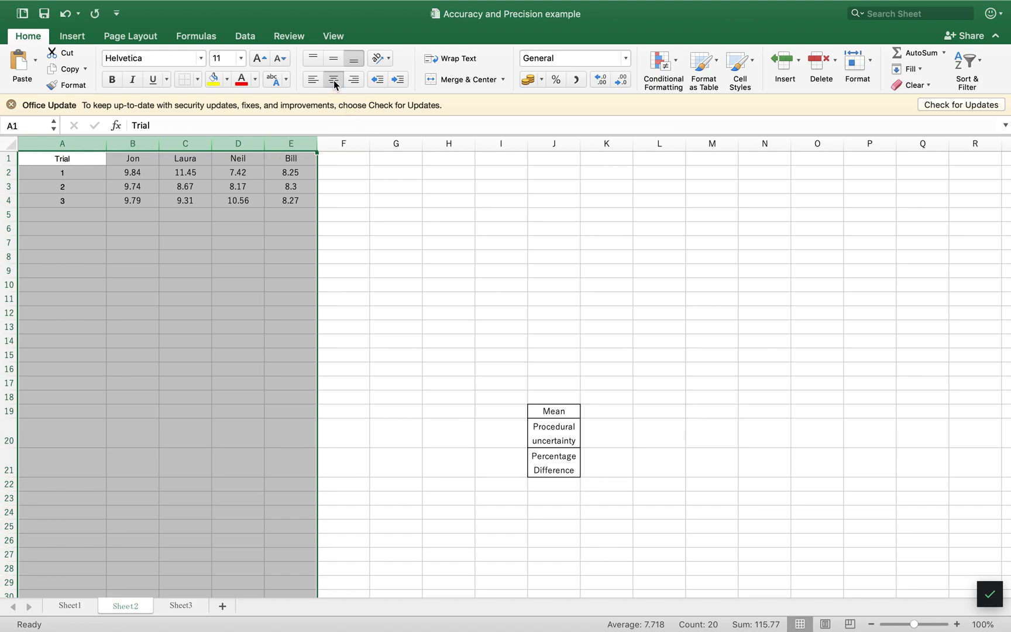
Narrow column A and look over the trial data in rows 1 to 4.
{"action": "left_click", "coordinate": [241, 184]}
{"action": "left_click_drag", "start_coordinate": [107, 145], "coordinate": [268, 201]}
{"action": "left_click", "coordinate": [222, 201]}
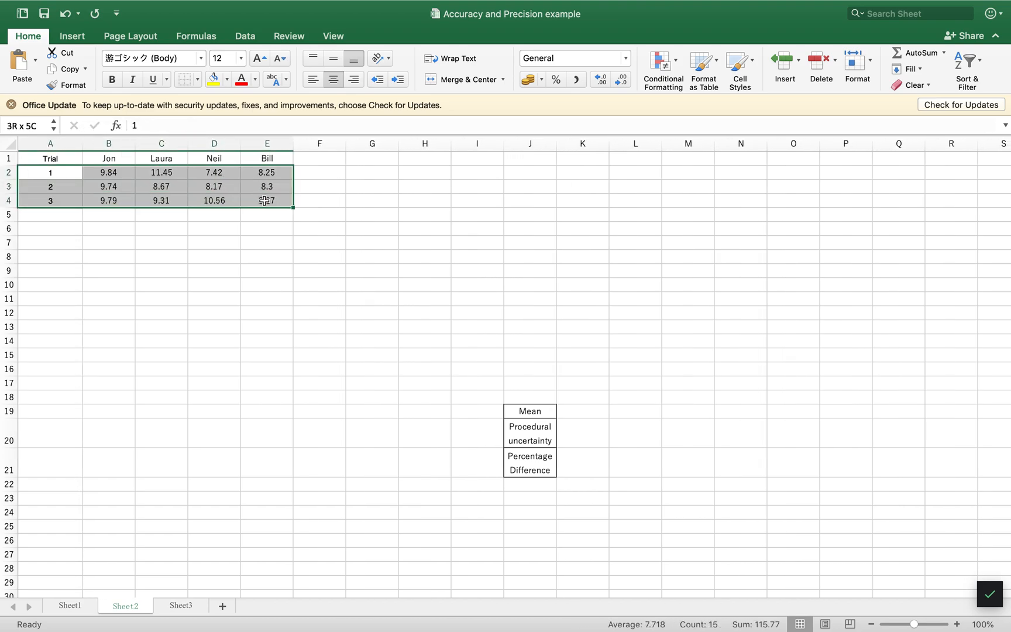
{"action": "left_click", "coordinate": [266, 200]}
{"action": "left_click_drag", "start_coordinate": [69, 158], "coordinate": [264, 199]}
Move the Mean, Procedural uncertainty and Percentage Difference labels from J19:J21 to A5:A7, directly below the trial data.
{"action": "left_click_drag", "start_coordinate": [540, 413], "coordinate": [539, 468]}
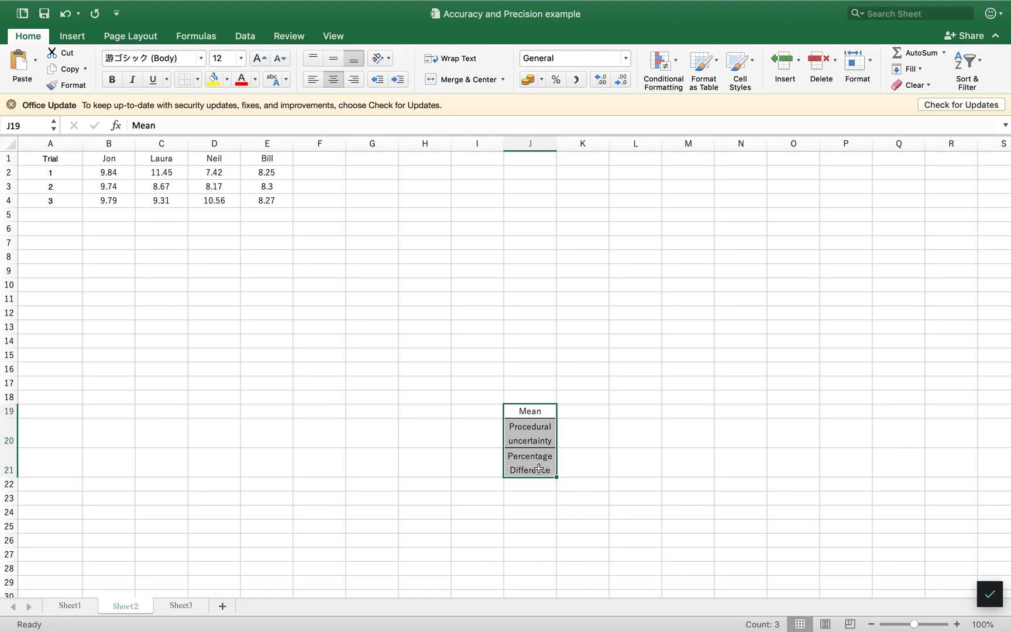
{"action": "key", "text": "super+c"}
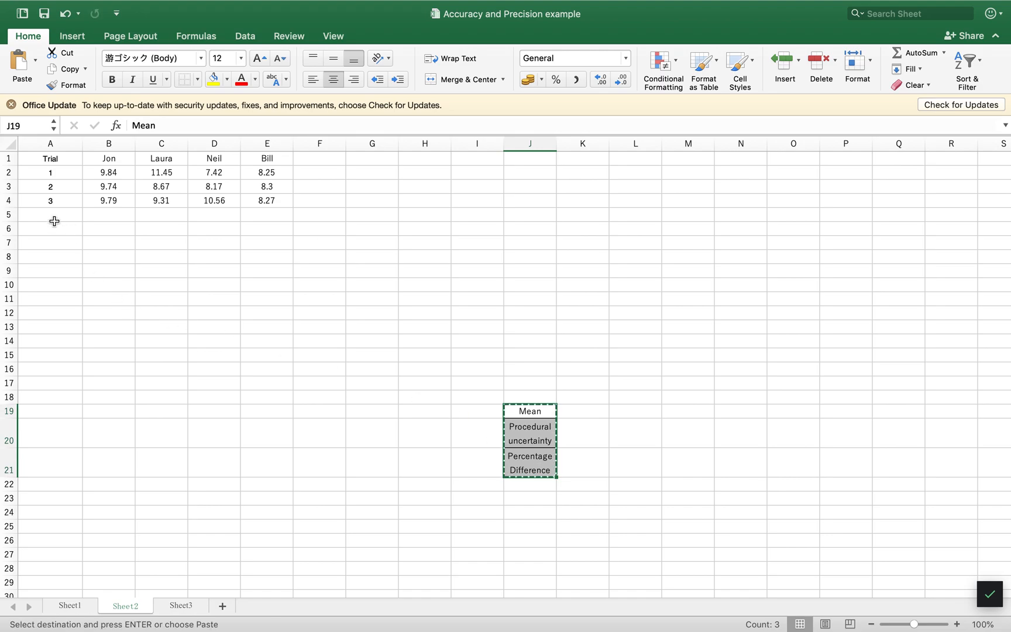
{"action": "left_click", "coordinate": [52, 217]}
{"action": "key", "text": "super+v"}
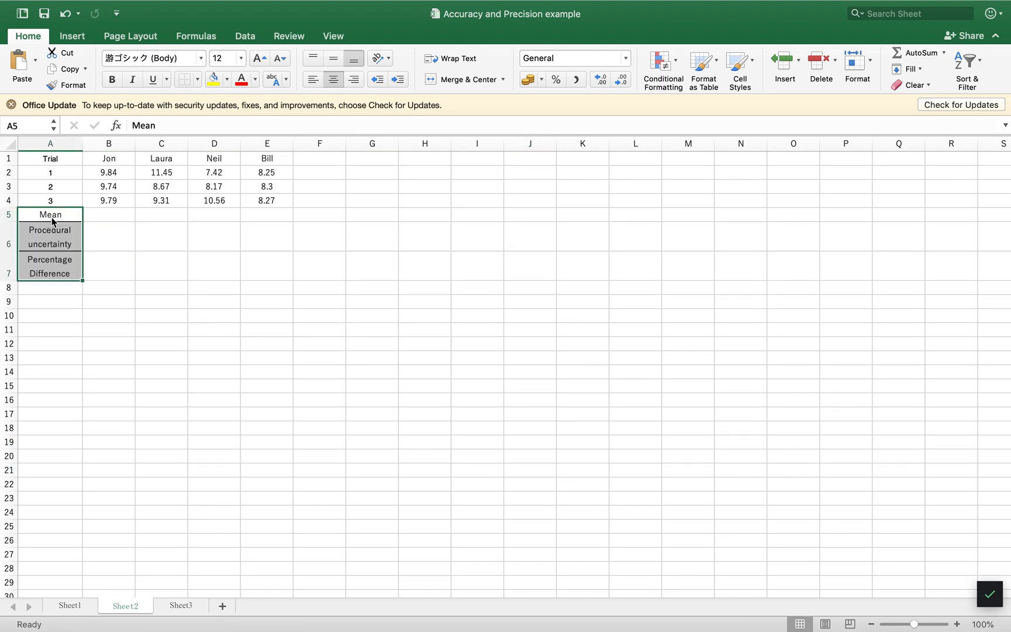
{"action": "left_click", "coordinate": [99, 219]}
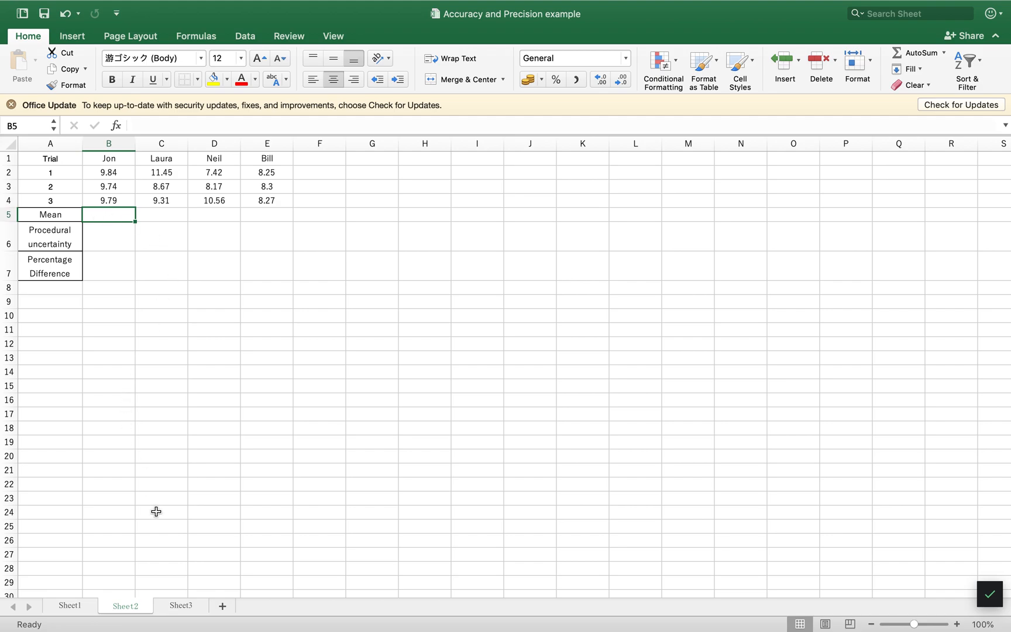
Compare the data layouts of Sheet2 and Sheet3, ending on Sheet3.
{"action": "left_click", "coordinate": [183, 606]}
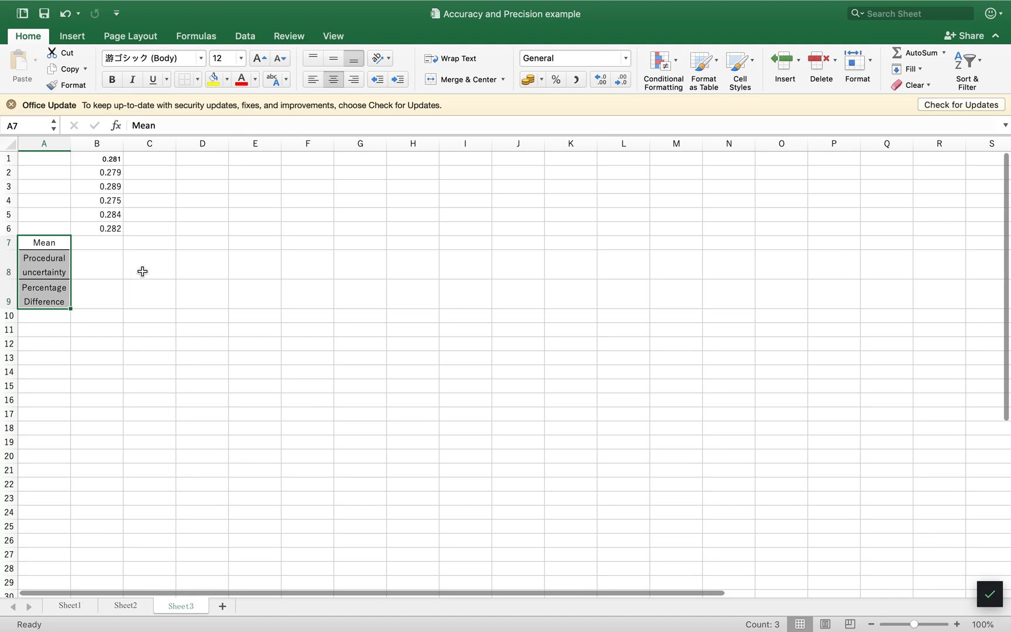
{"action": "left_click", "coordinate": [127, 606]}
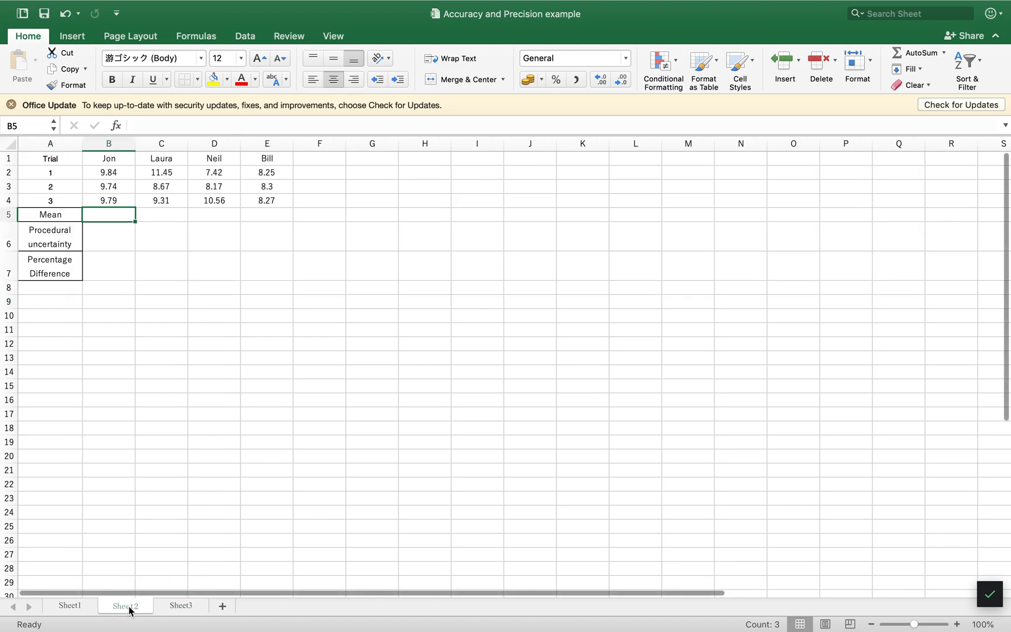
{"action": "left_click", "coordinate": [183, 605]}
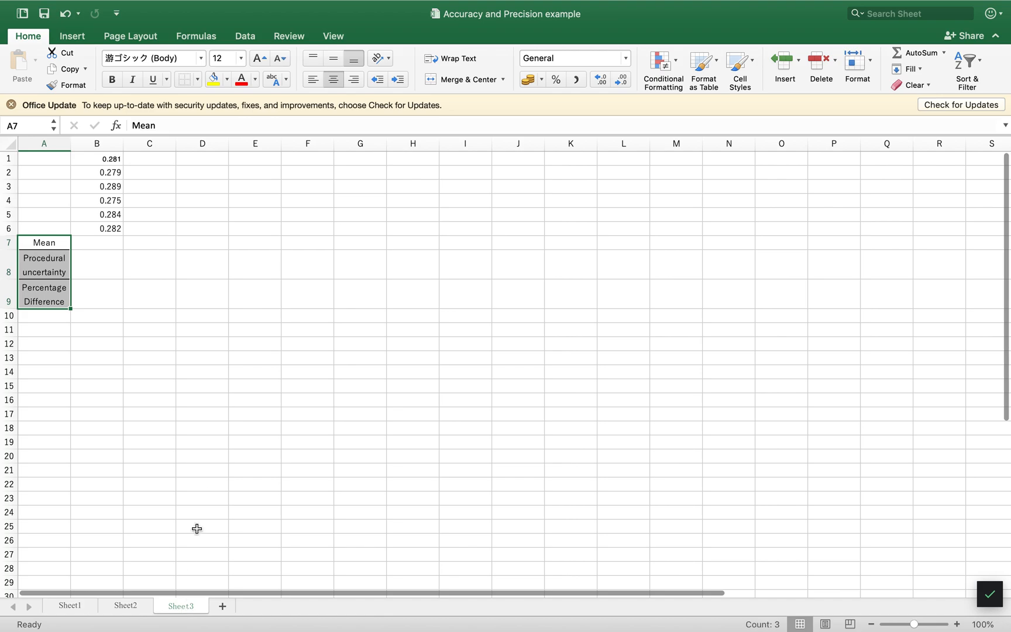
Check the fonts of the trial values and labels, and set the whole sheet's font to Calibri.
{"action": "left_click", "coordinate": [111, 171]}
{"action": "left_click", "coordinate": [116, 158]}
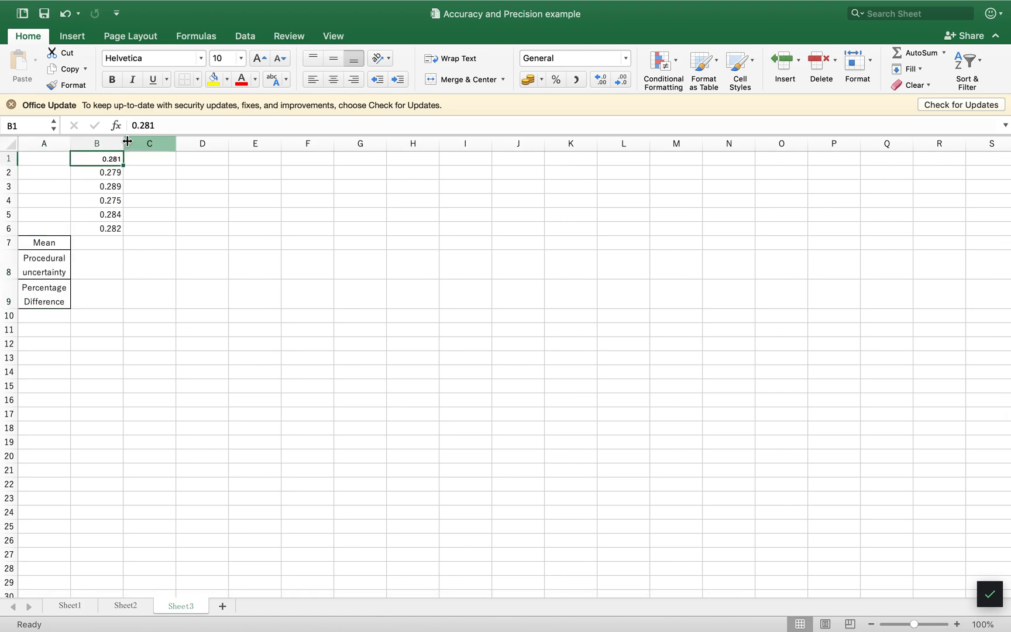
{"action": "left_click", "coordinate": [110, 171]}
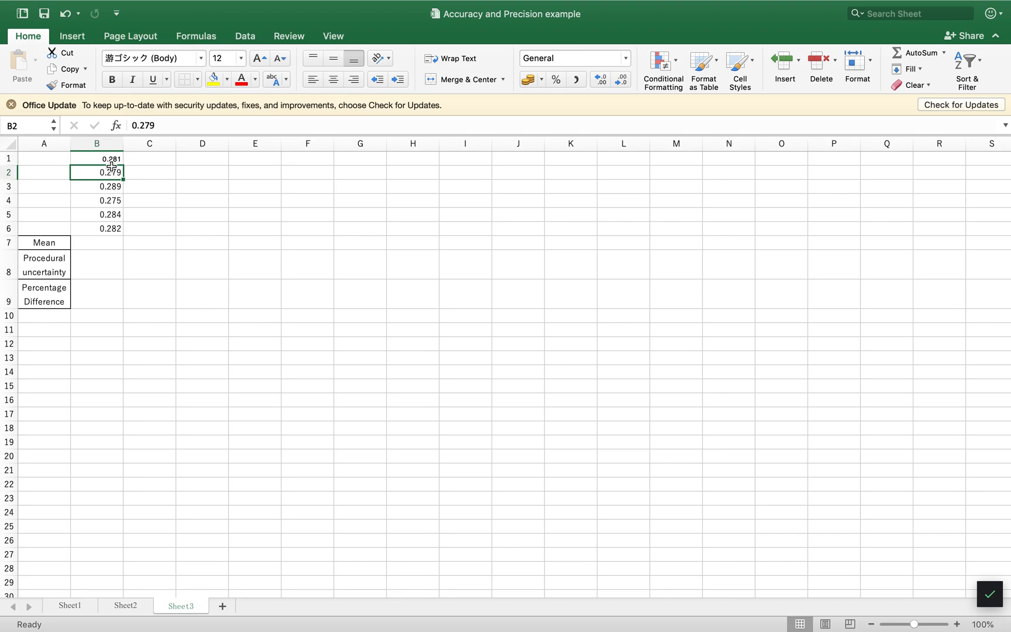
{"action": "left_click", "coordinate": [107, 227]}
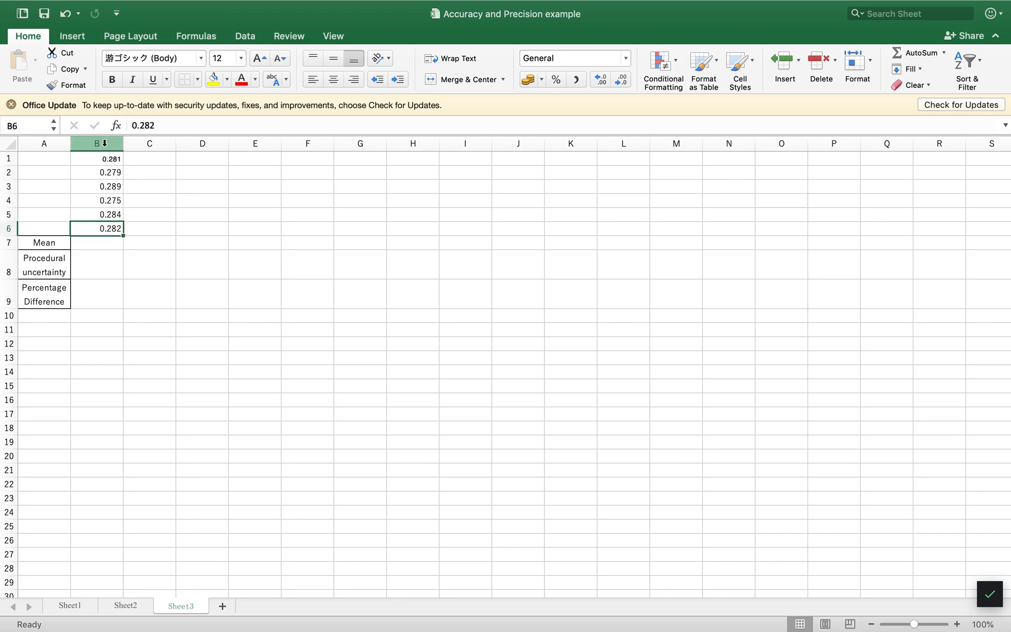
{"action": "left_click", "coordinate": [39, 254]}
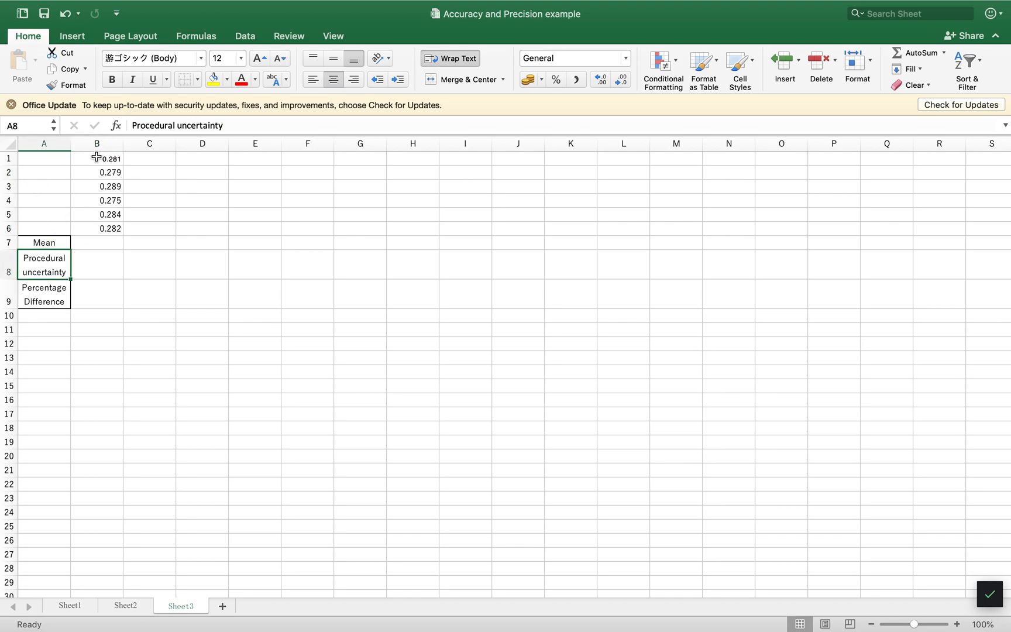
{"action": "left_click", "coordinate": [45, 300]}
{"action": "left_click", "coordinate": [10, 145]}
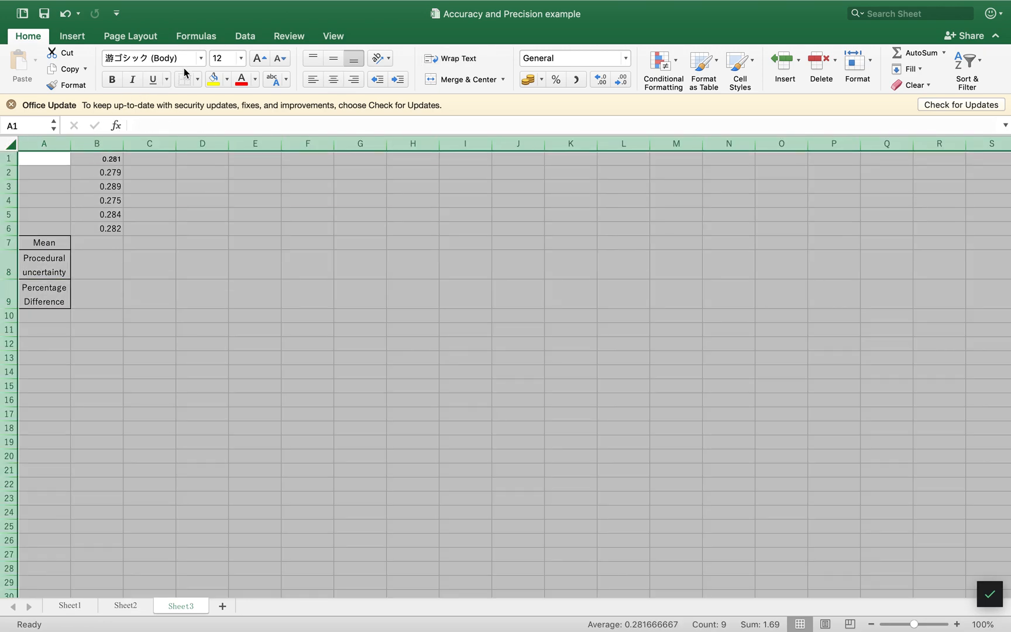
{"action": "left_click", "coordinate": [201, 58]}
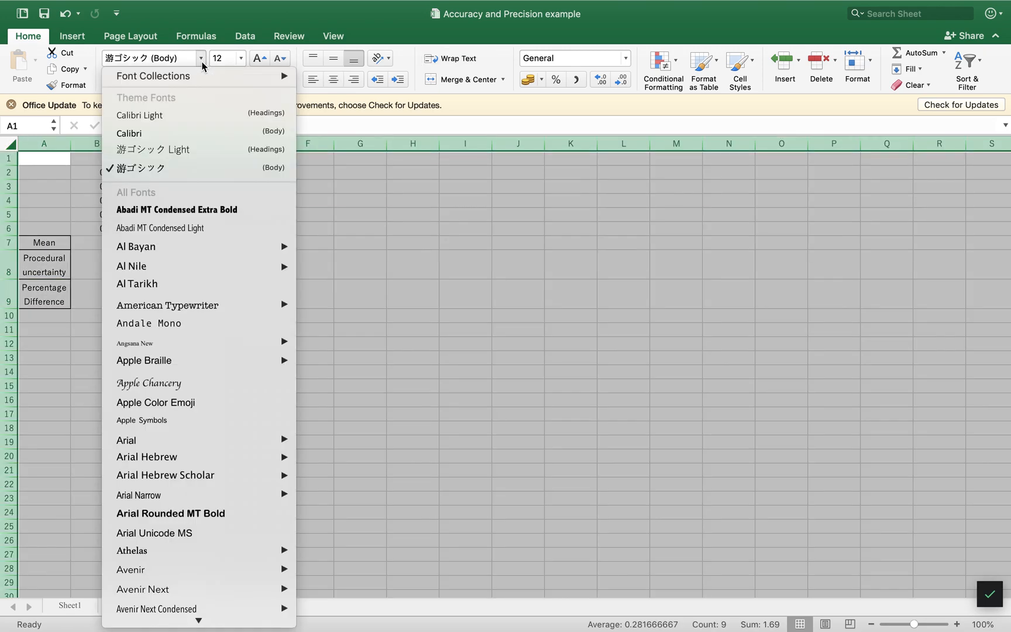
{"action": "left_click", "coordinate": [152, 135]}
{"action": "left_click", "coordinate": [65, 259]}
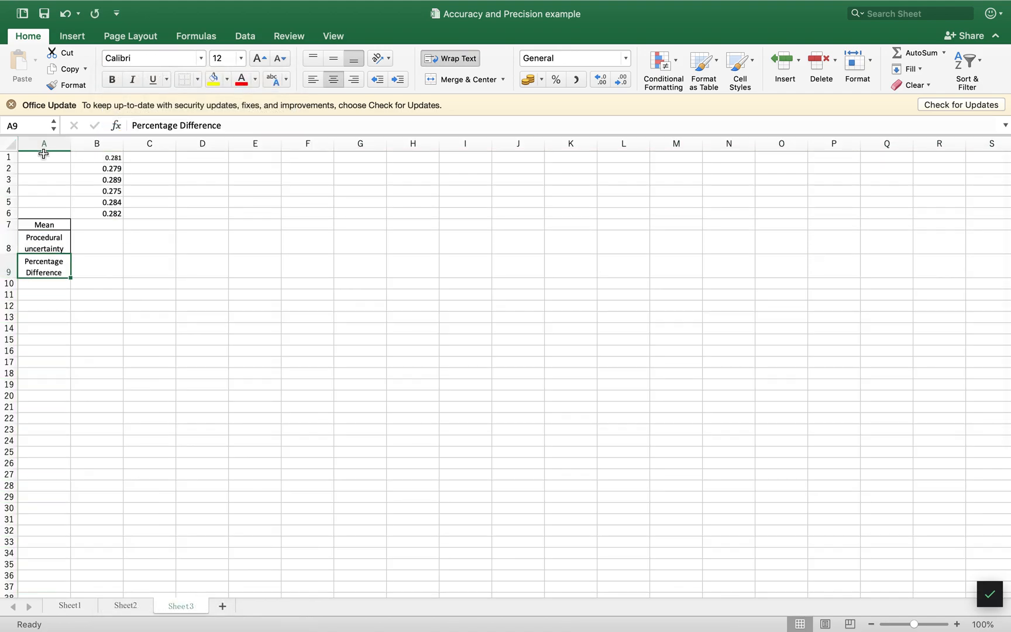
Set the font size of the entire sheet to 12.
{"action": "left_click", "coordinate": [10, 145]}
{"action": "left_click", "coordinate": [240, 58]}
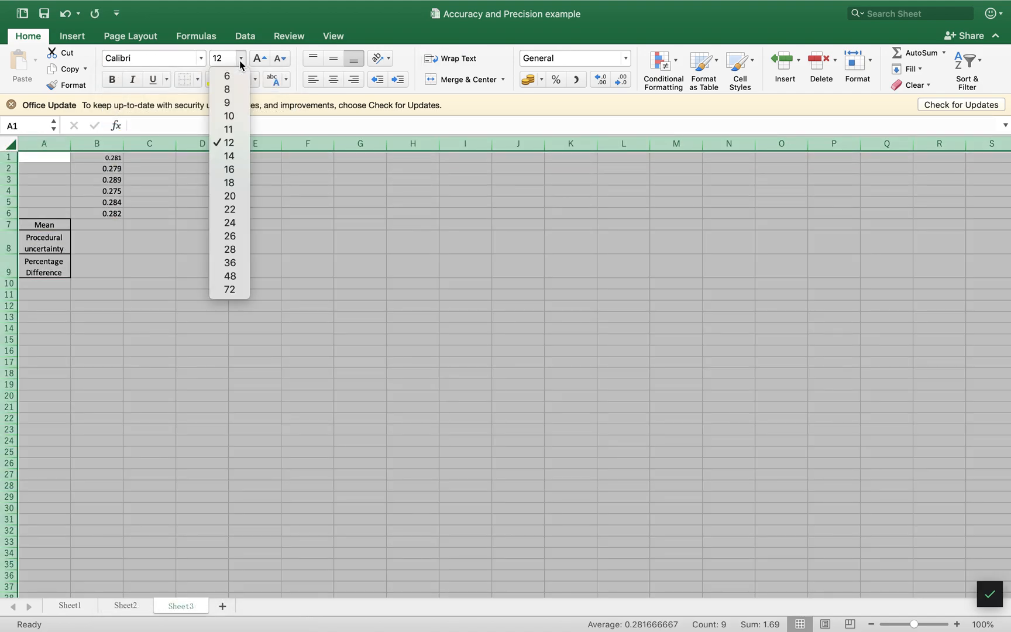
{"action": "left_click", "coordinate": [231, 144]}
{"action": "left_click", "coordinate": [113, 214]}
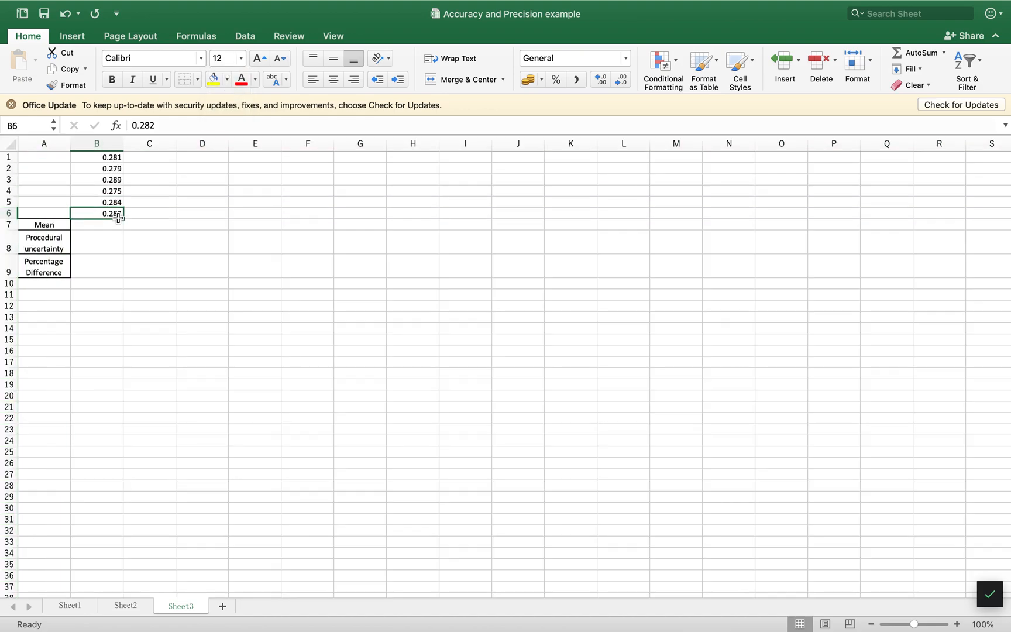
Calculate the mean of the trial values B1:B6 in cell B7 with the AVERAGE function.
{"action": "left_click_drag", "start_coordinate": [72, 213], "coordinate": [54, 216]}
{"action": "left_click", "coordinate": [78, 227]}
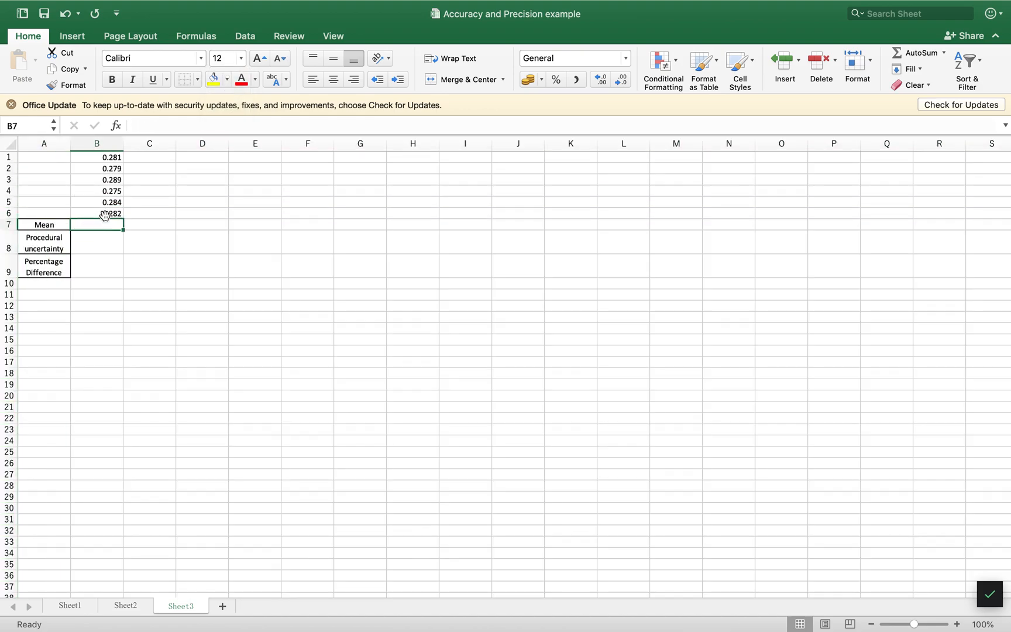
{"action": "left_click", "coordinate": [82, 241]}
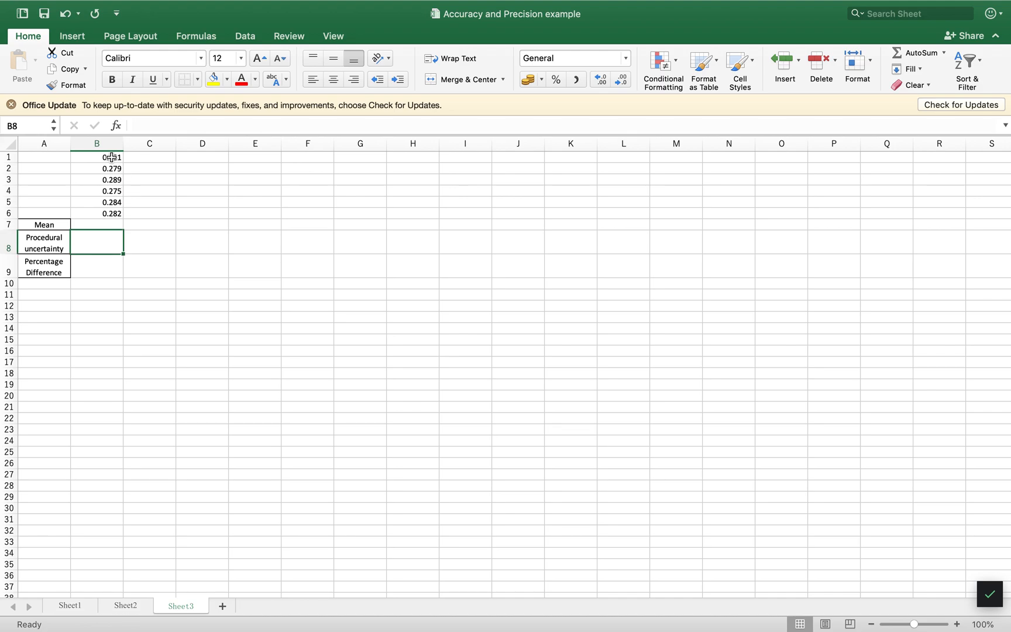
{"action": "left_click", "coordinate": [53, 227]}
{"action": "left_click", "coordinate": [93, 229]}
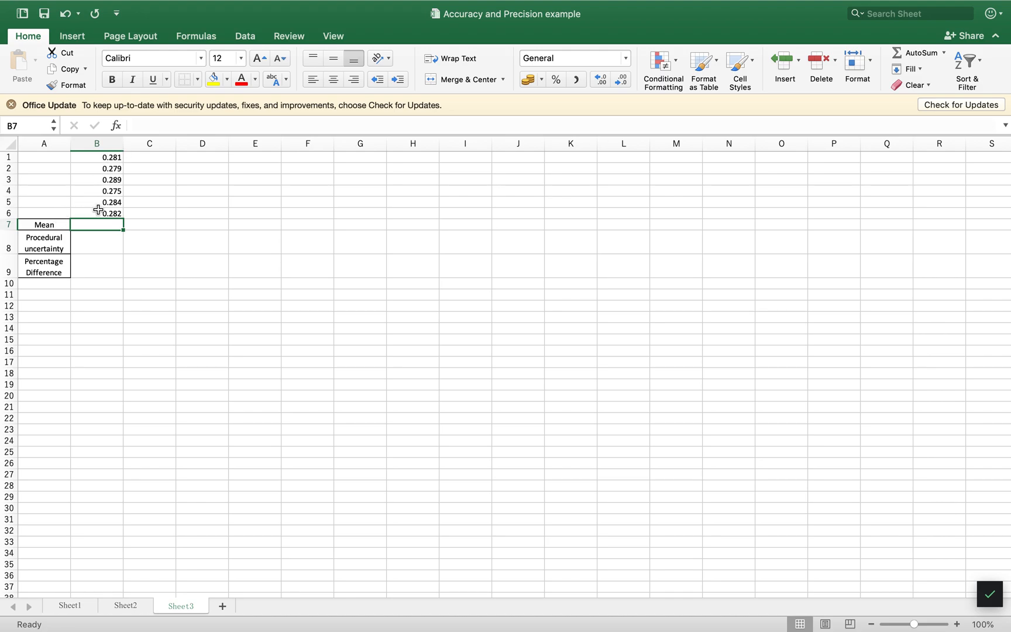
{"action": "double_click", "coordinate": [86, 225]}
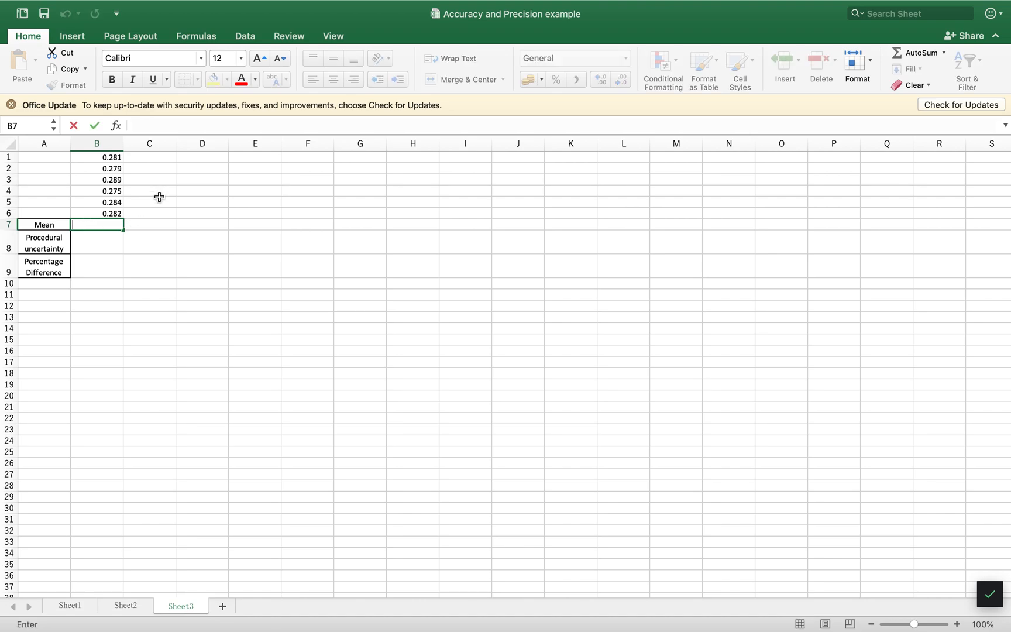
{"action": "type", "text": "="}
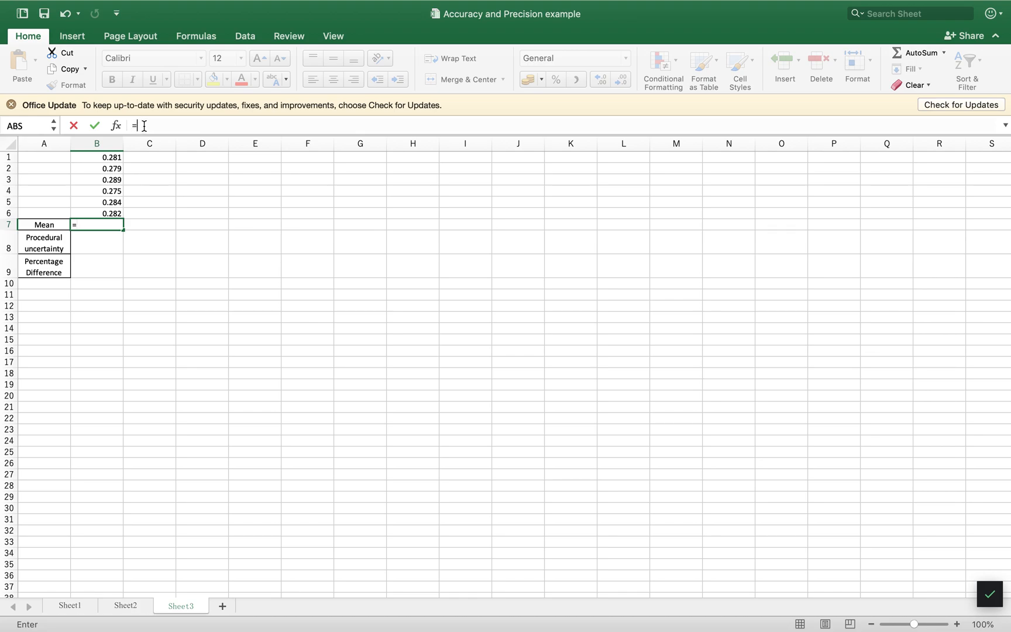
{"action": "type", "text": "av"}
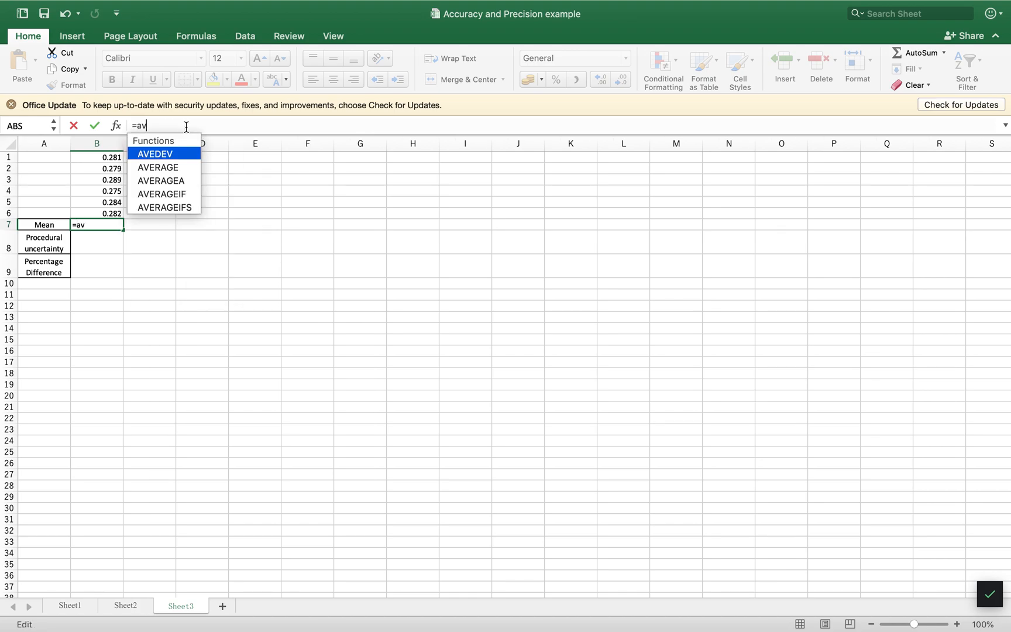
{"action": "type", "text": "erage"}
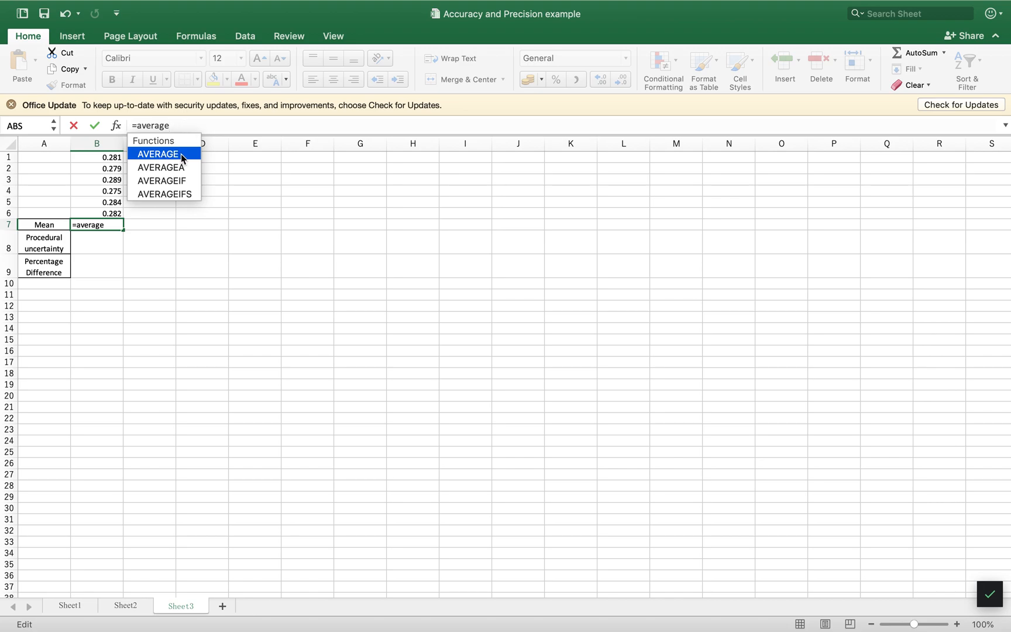
{"action": "double_click", "coordinate": [182, 154]}
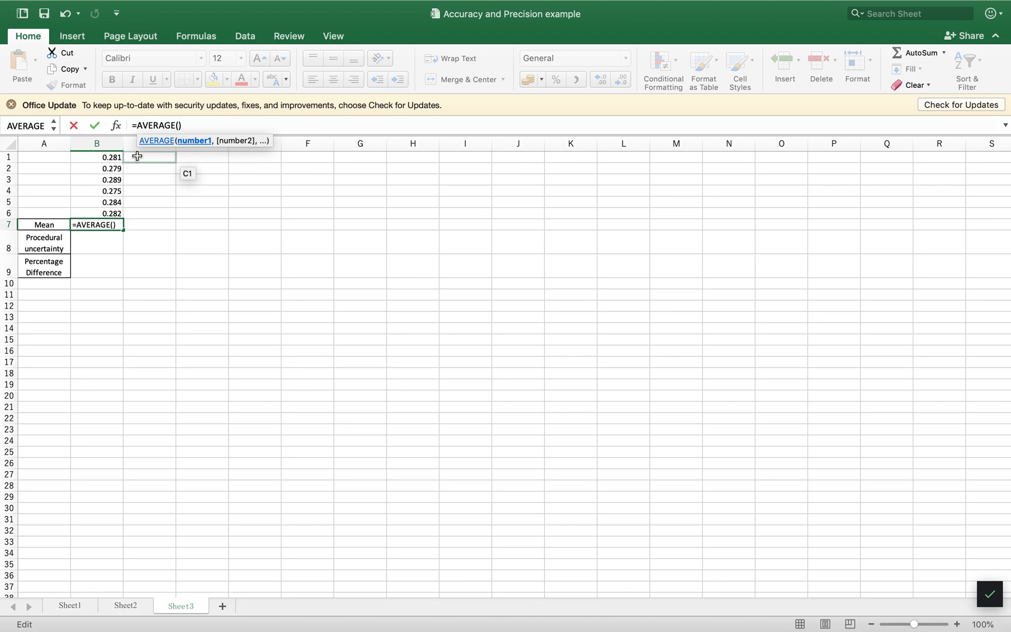
{"action": "left_click_drag", "start_coordinate": [112, 157], "coordinate": [110, 213]}
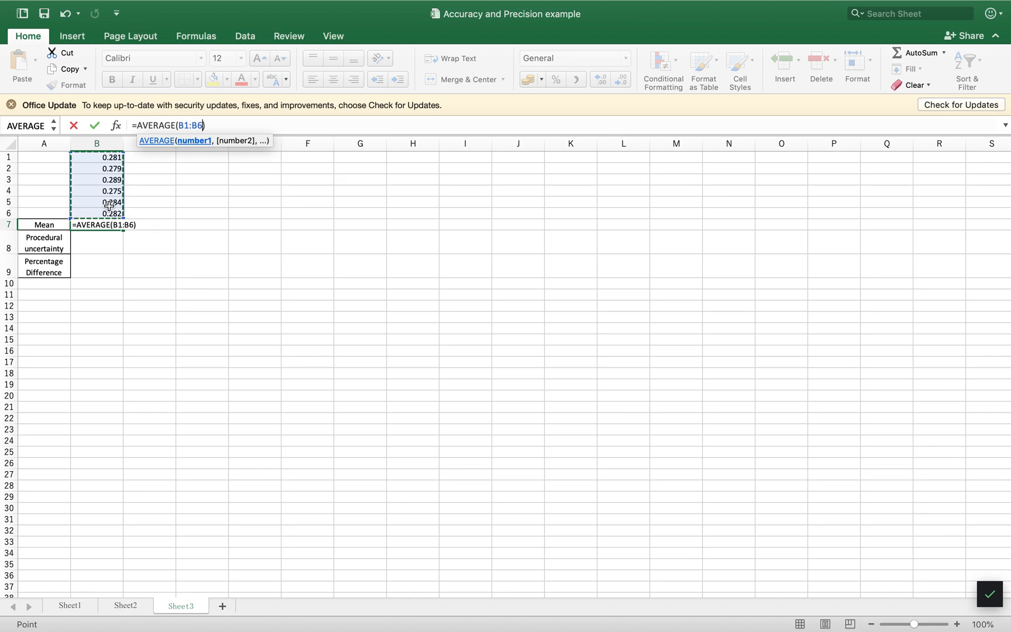
{"action": "key", "text": "Return"}
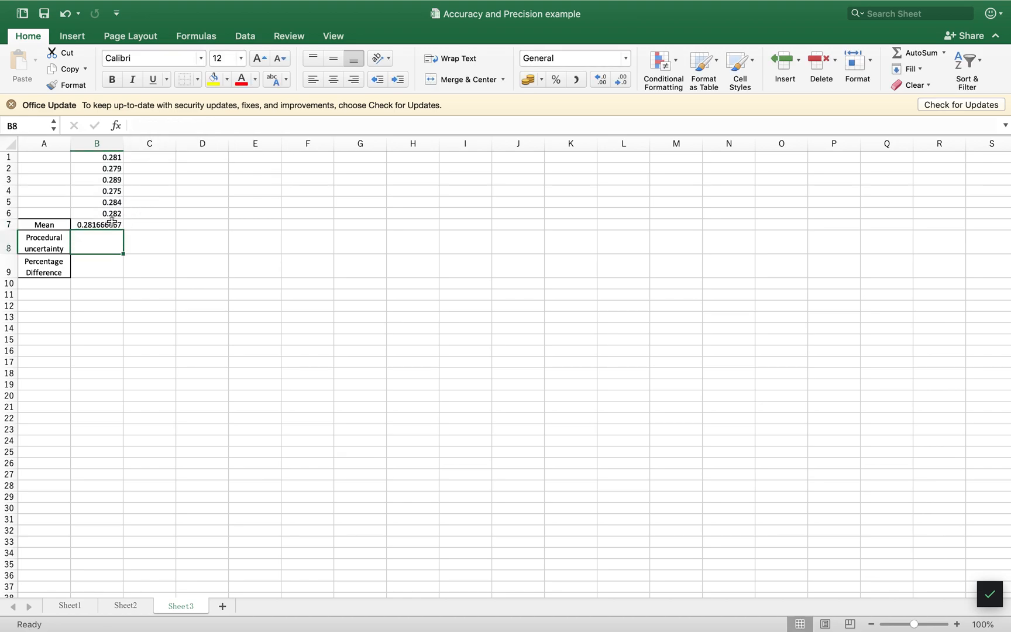
Review the mean formula in B7 against the trial values and the empty procedural uncertainty cell below it.
{"action": "left_click", "coordinate": [104, 225]}
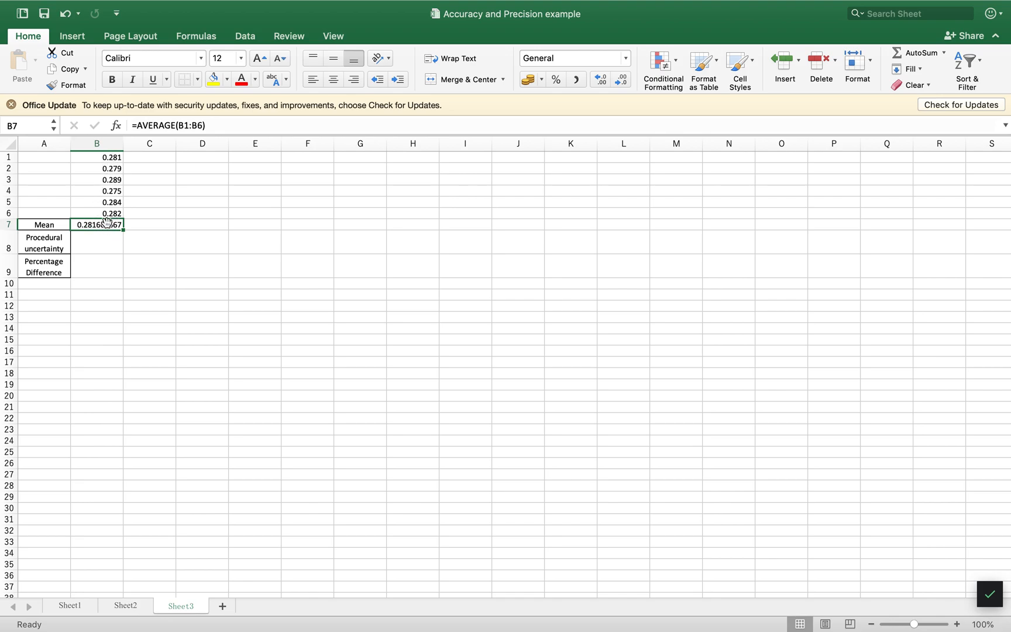
{"action": "left_click", "coordinate": [110, 187]}
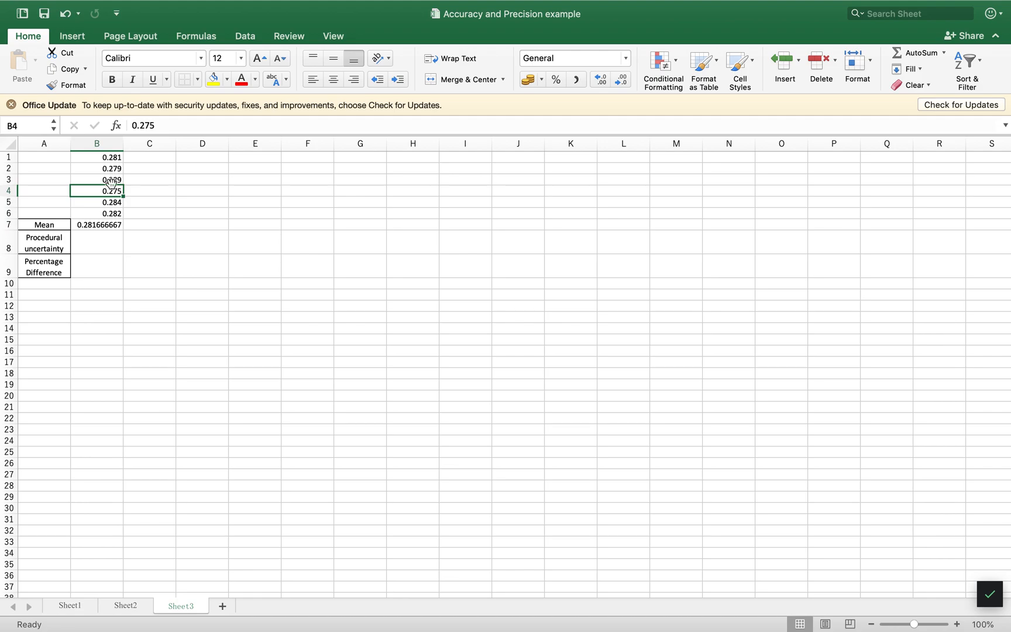
{"action": "left_click", "coordinate": [96, 225]}
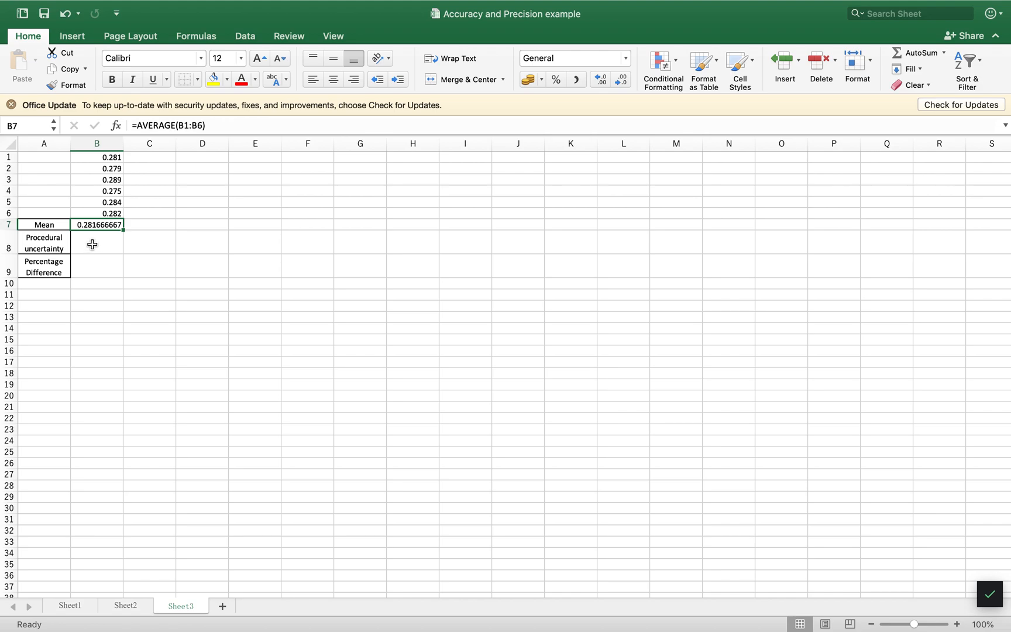
{"action": "left_click", "coordinate": [47, 244]}
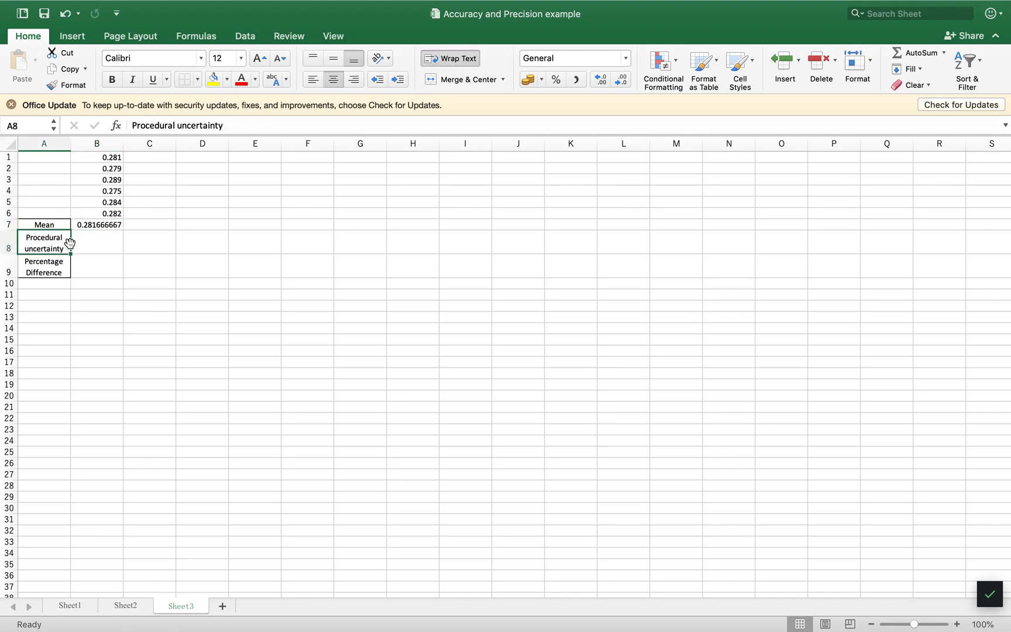
{"action": "left_click", "coordinate": [90, 241]}
{"action": "left_click", "coordinate": [46, 244]}
{"action": "left_click", "coordinate": [106, 245]}
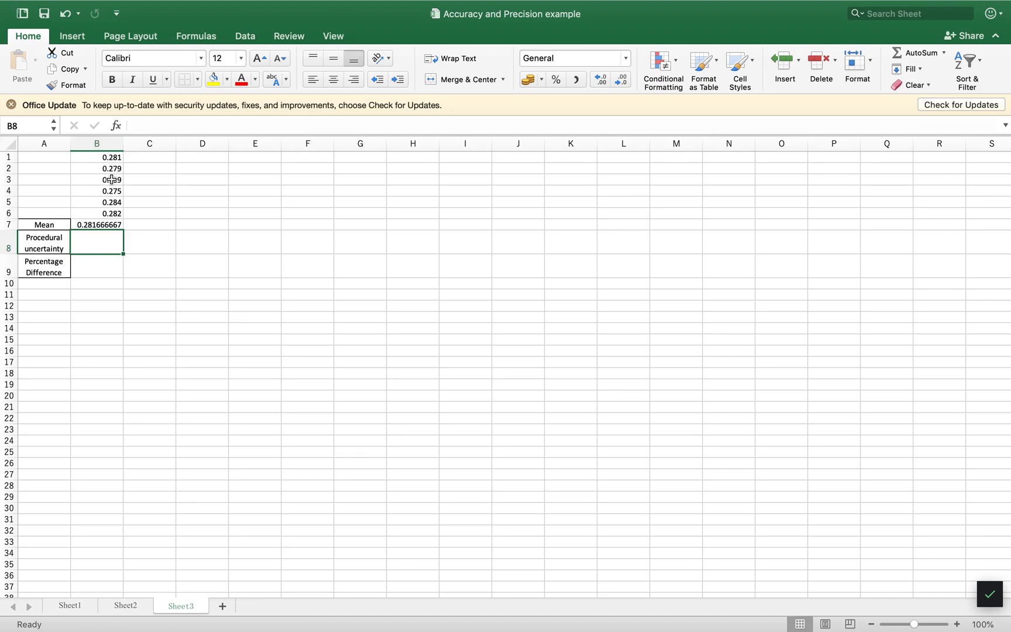
{"action": "double_click", "coordinate": [93, 242]}
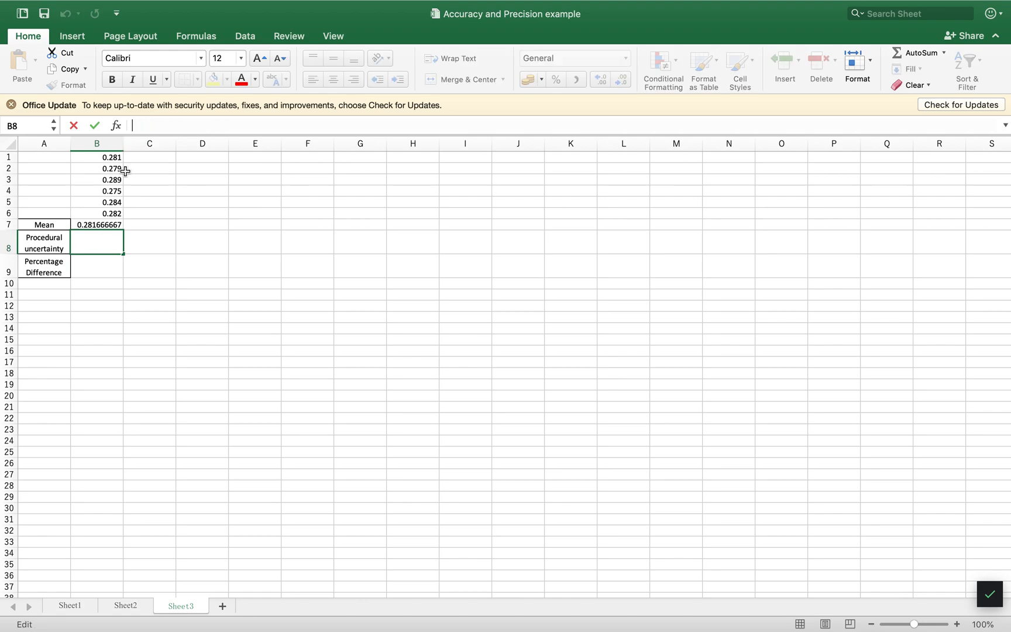
{"action": "left_click", "coordinate": [112, 223]}
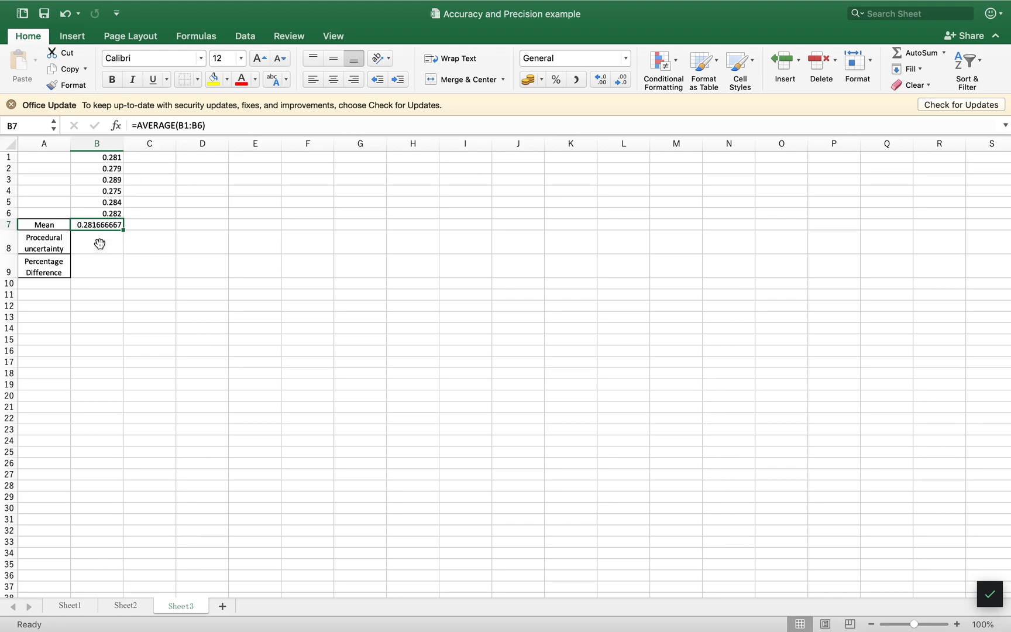
Enter the formula =(MAX(B1:B6)) in B8 to get the largest trial value for the procedural uncertainty.
{"action": "double_click", "coordinate": [101, 242]}
{"action": "left_click", "coordinate": [146, 125]}
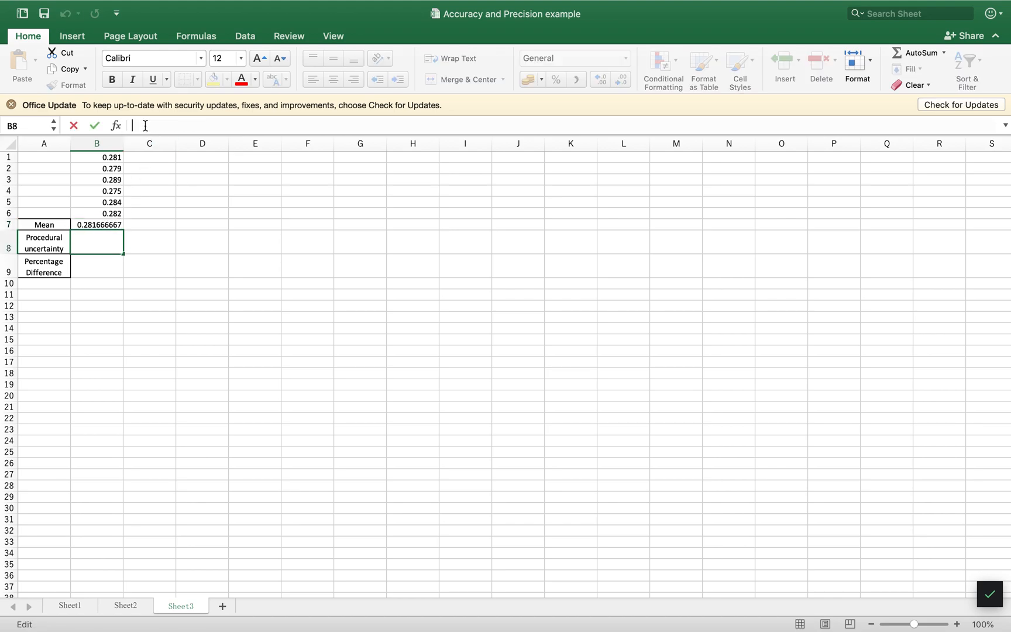
{"action": "type", "text": "-"}
{"action": "key", "text": "BackSpace"}
{"action": "type", "text": "=("}
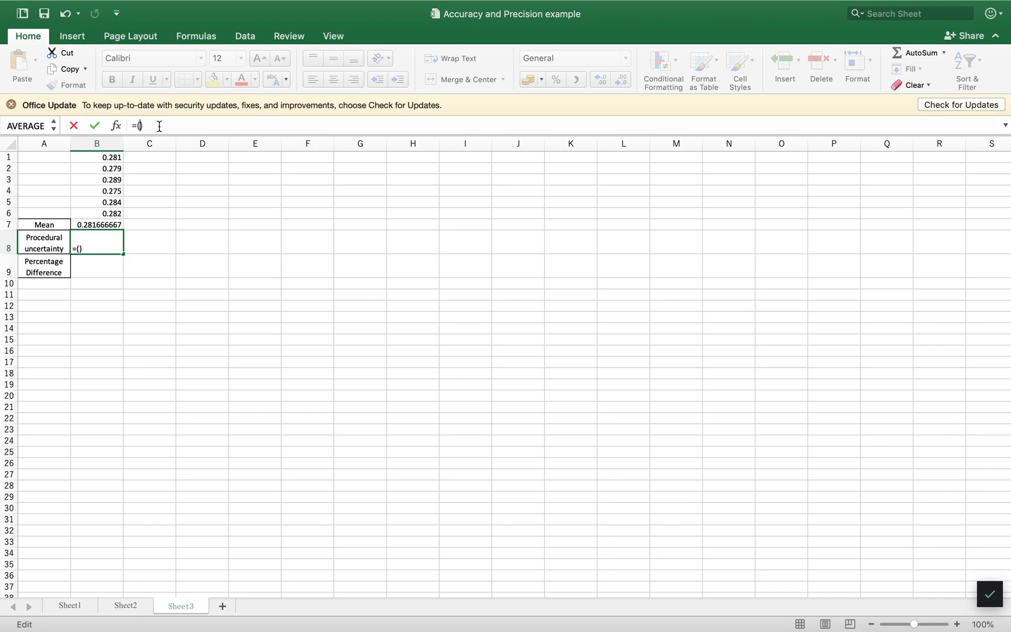
{"action": "type", "text": "max"}
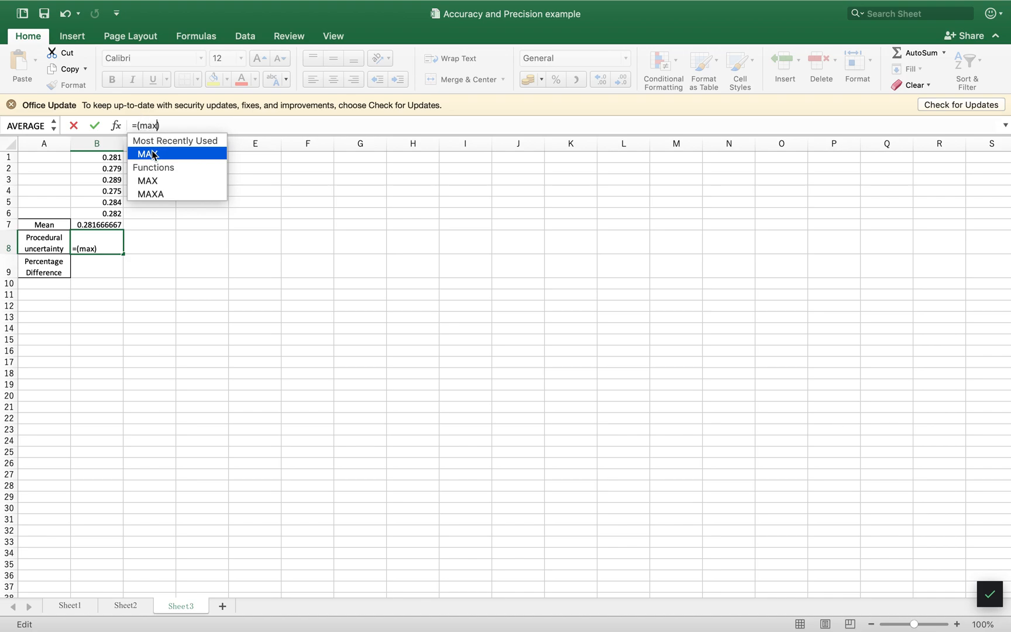
{"action": "double_click", "coordinate": [151, 154]}
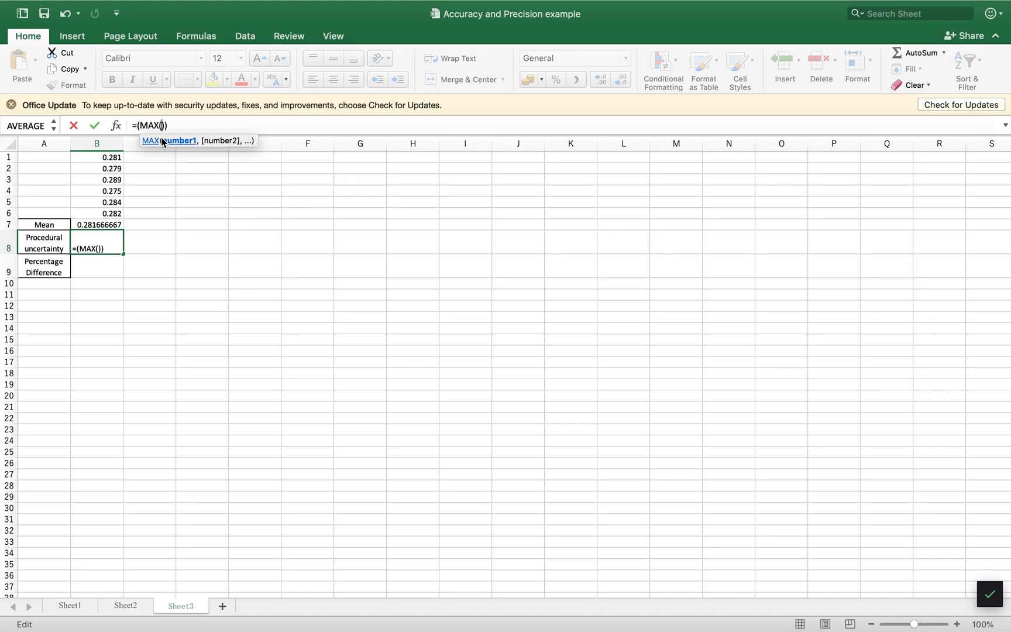
{"action": "left_click", "coordinate": [105, 157]}
{"action": "left_click_drag", "start_coordinate": [105, 157], "coordinate": [106, 211]}
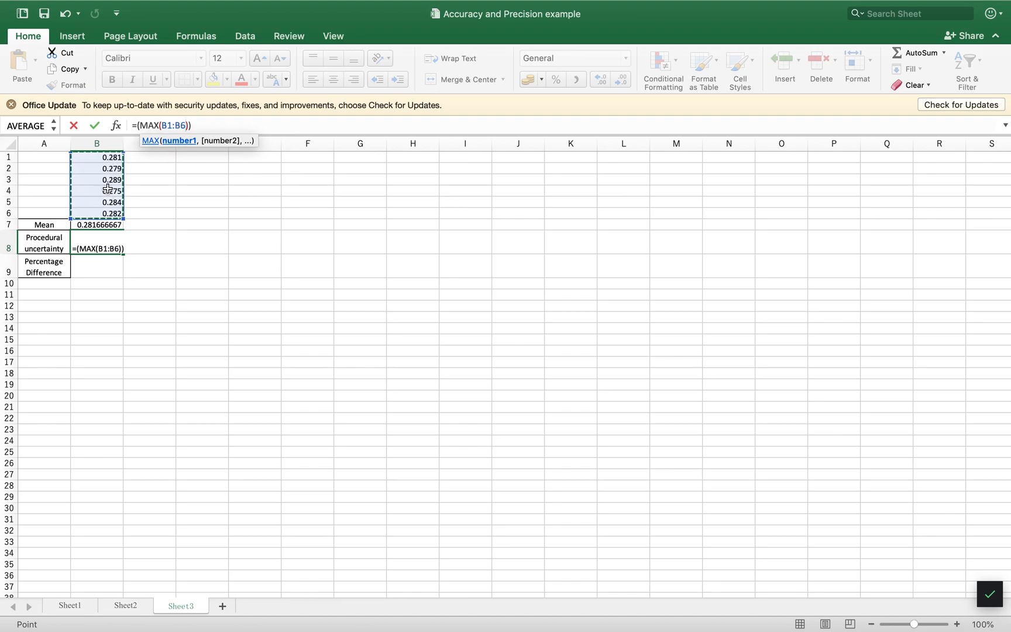
{"action": "key", "text": "Return"}
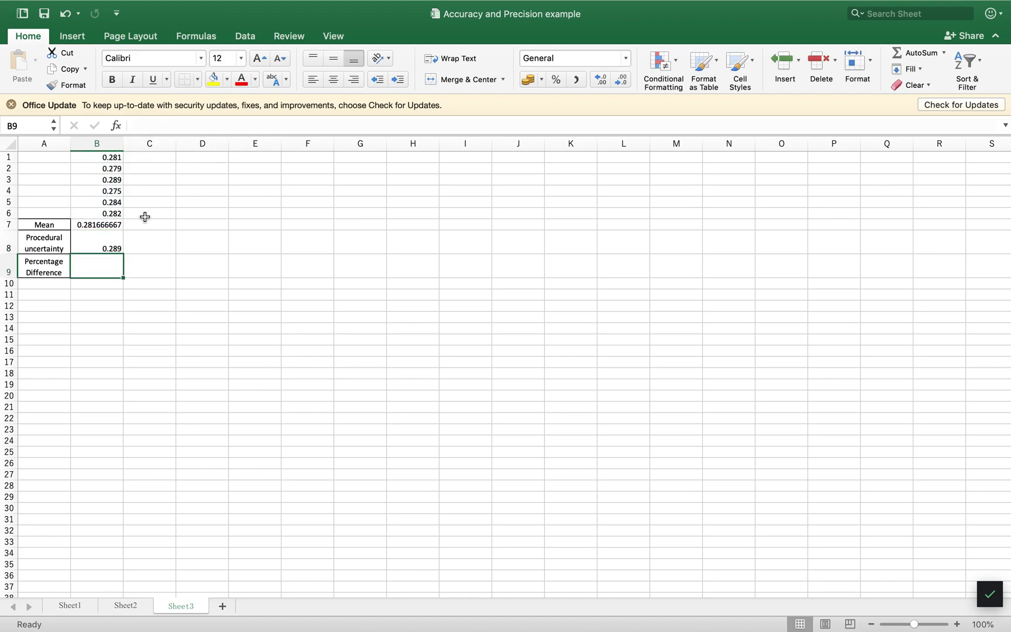
Extend the procedural uncertainty formula in B8 to =(MAX(B1:B6)-MIN(B1:B6)).
{"action": "left_click", "coordinate": [106, 247]}
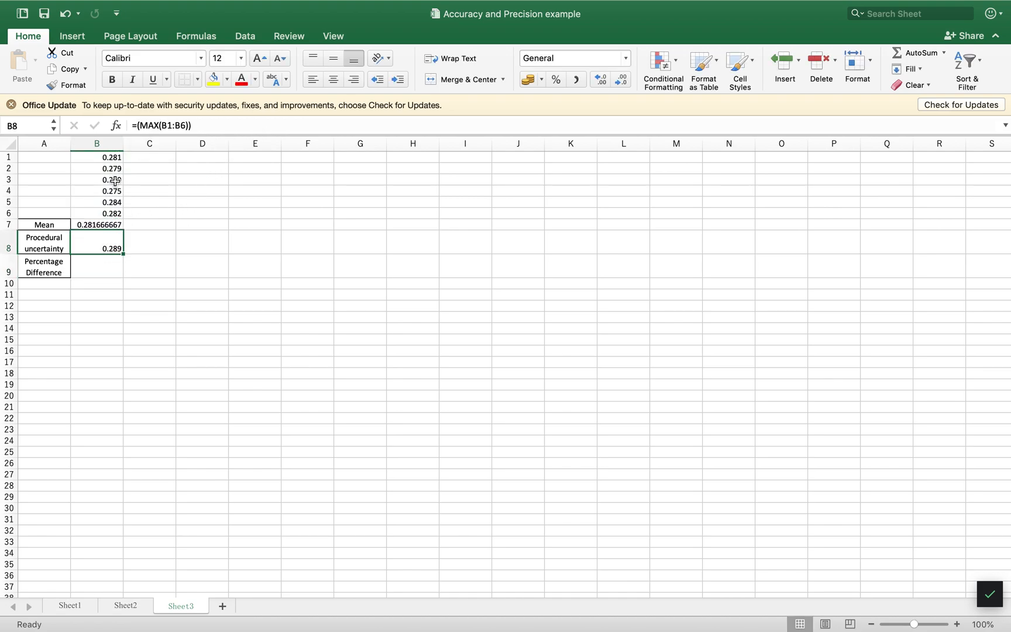
{"action": "left_click", "coordinate": [114, 181]}
{"action": "left_click", "coordinate": [105, 246]}
{"action": "left_click", "coordinate": [189, 126]}
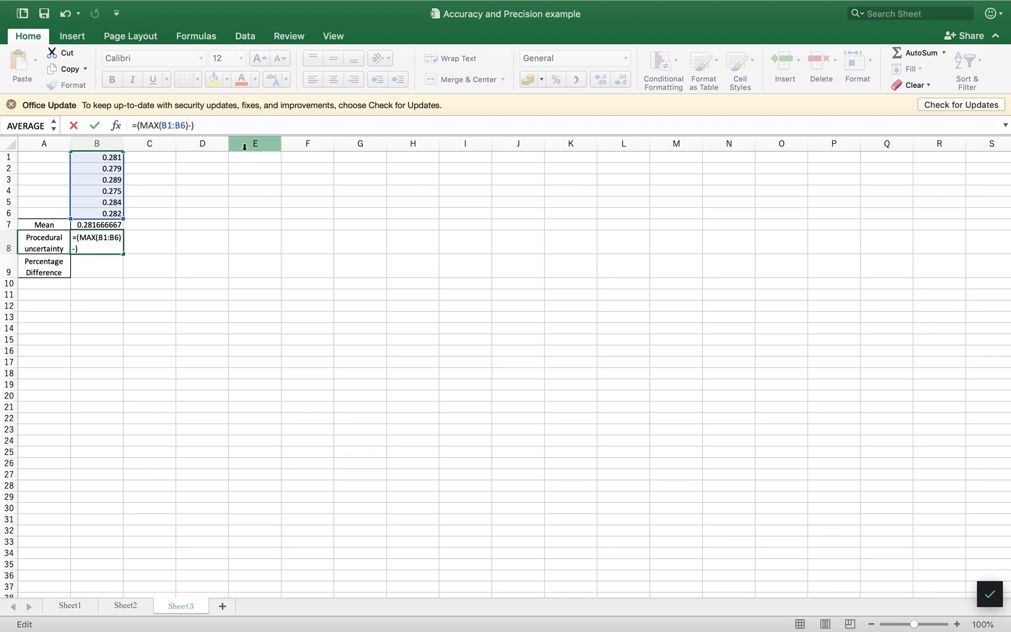
{"action": "type", "text": "min"}
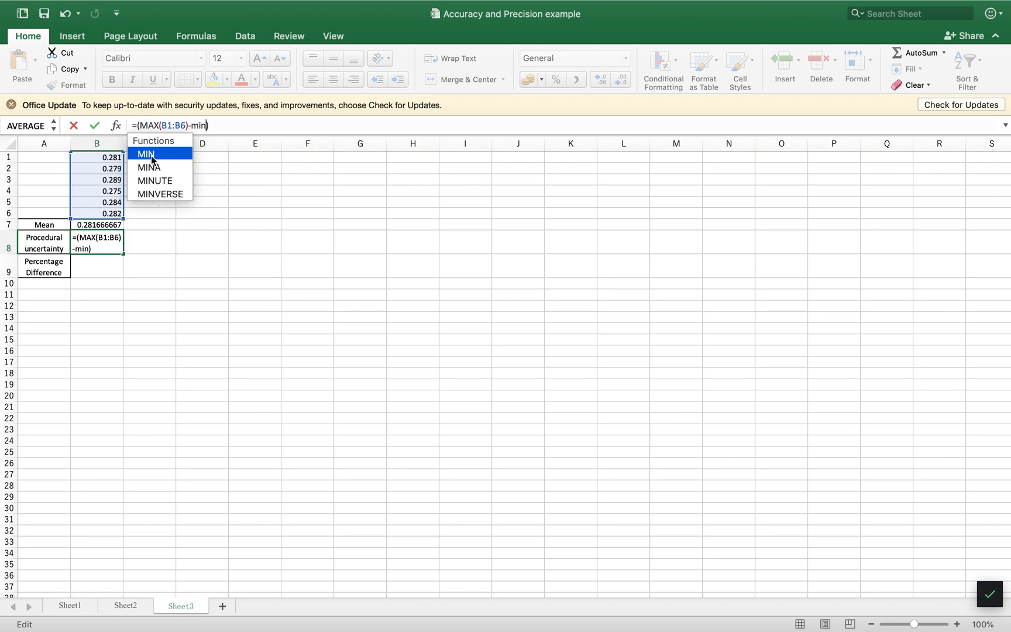
{"action": "double_click", "coordinate": [151, 155]}
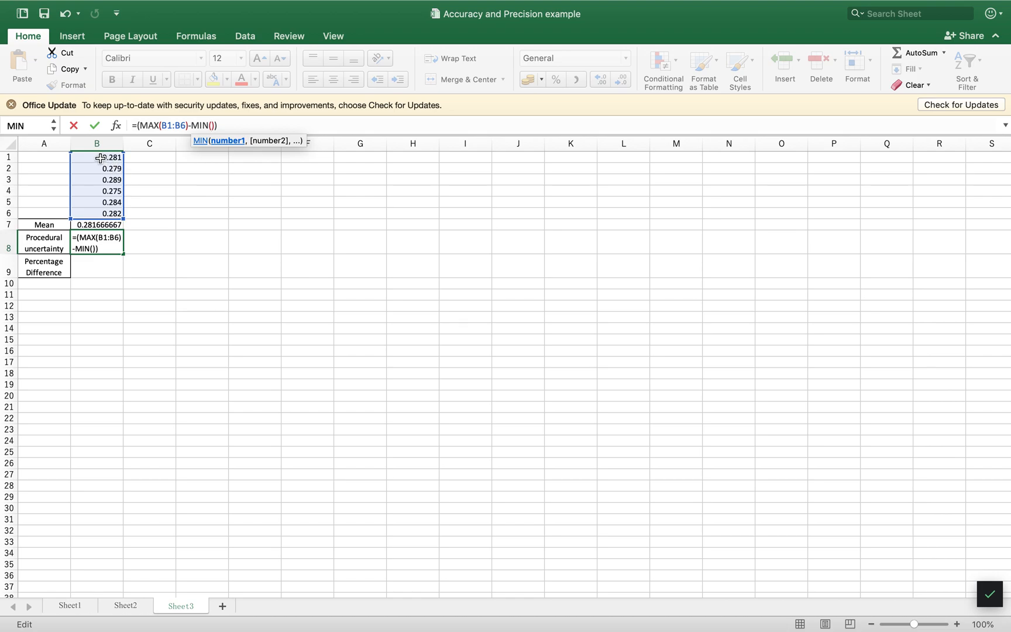
{"action": "left_click_drag", "start_coordinate": [100, 158], "coordinate": [102, 213]}
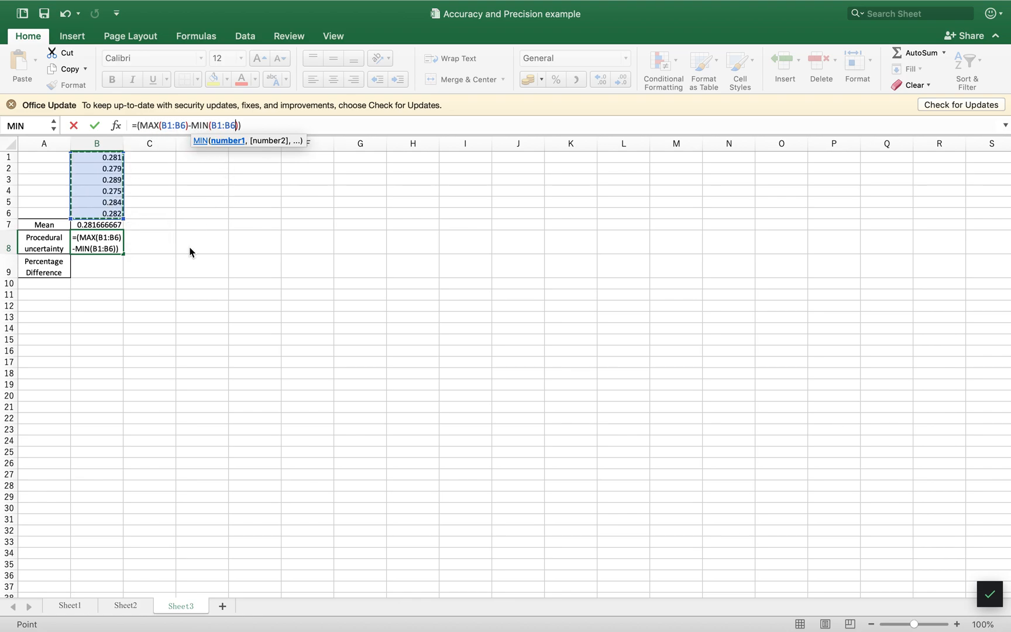
{"action": "key", "text": "Return"}
Divide the range in the B8 procedural uncertainty formula by 2, giving =(MAX(B1:B6)-MIN(B1:B6))/2.
{"action": "left_click", "coordinate": [37, 243]}
{"action": "left_click", "coordinate": [90, 246]}
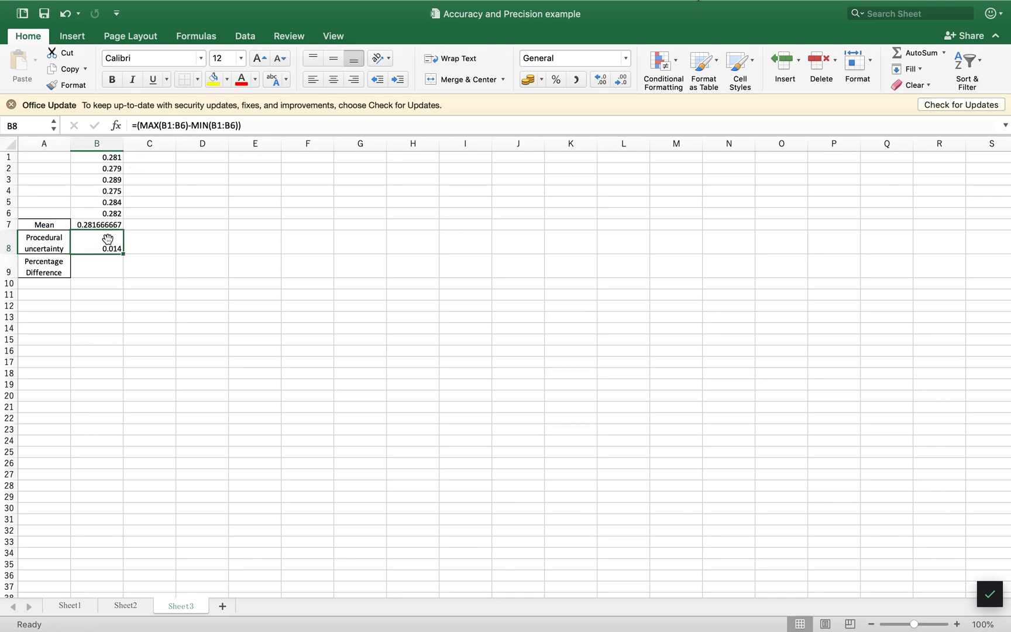
{"action": "left_click", "coordinate": [248, 125]}
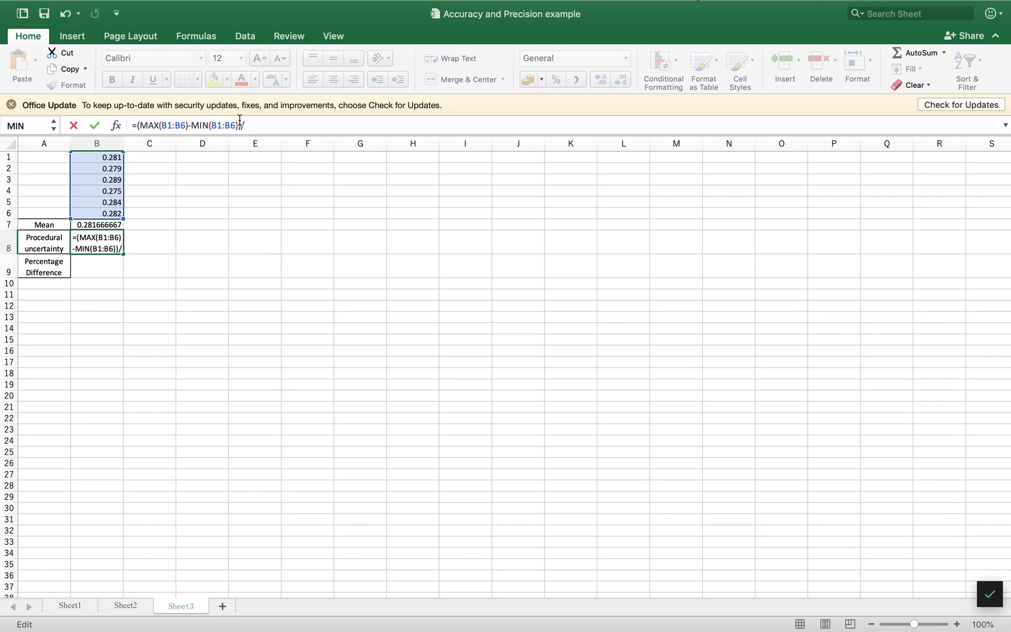
{"action": "type", "text": "2"}
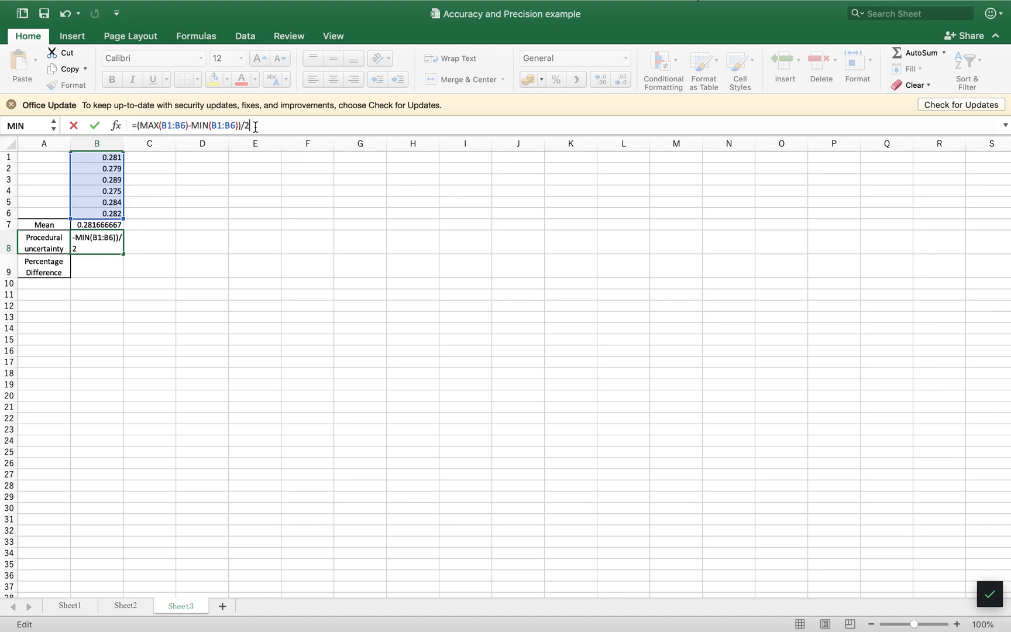
{"action": "key", "text": "Return"}
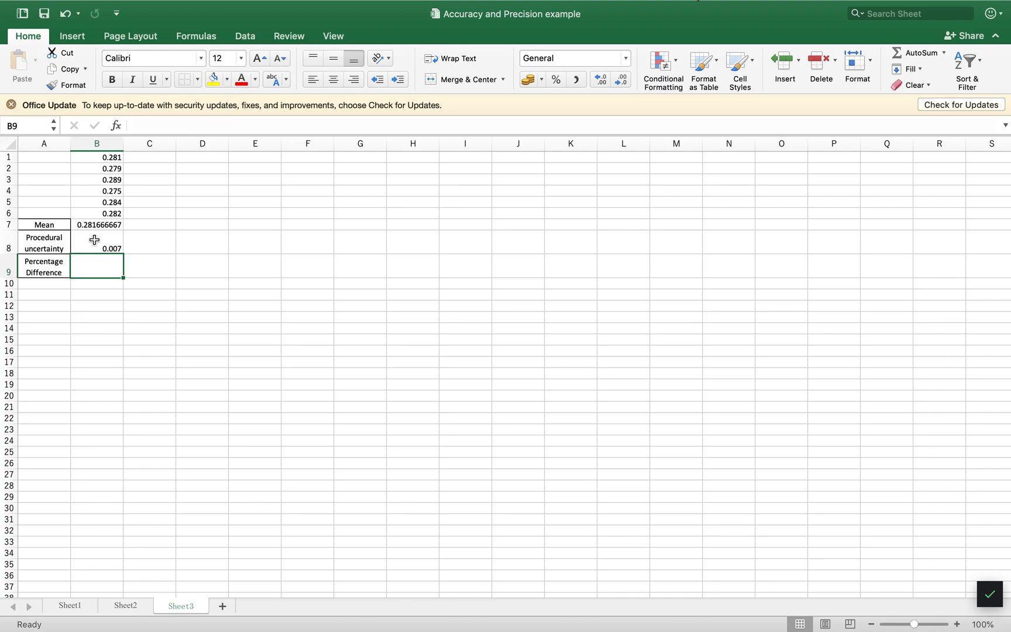
Review the procedural uncertainty formula in B8, the trial values B1:B6 and the empty percentage difference cell.
{"action": "left_click", "coordinate": [96, 239]}
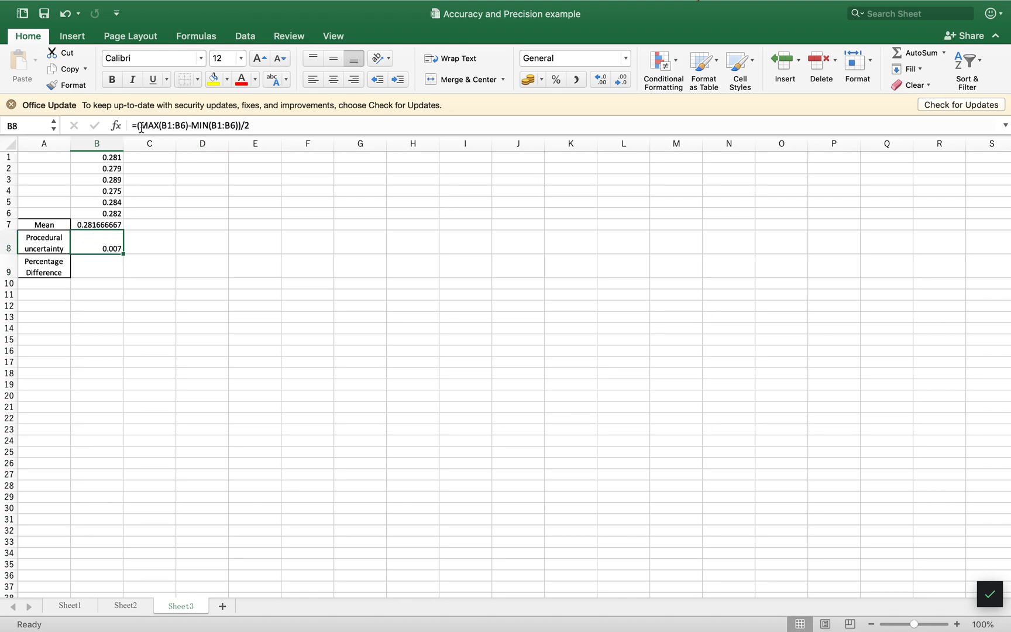
{"action": "left_click_drag", "start_coordinate": [136, 125], "coordinate": [260, 125]}
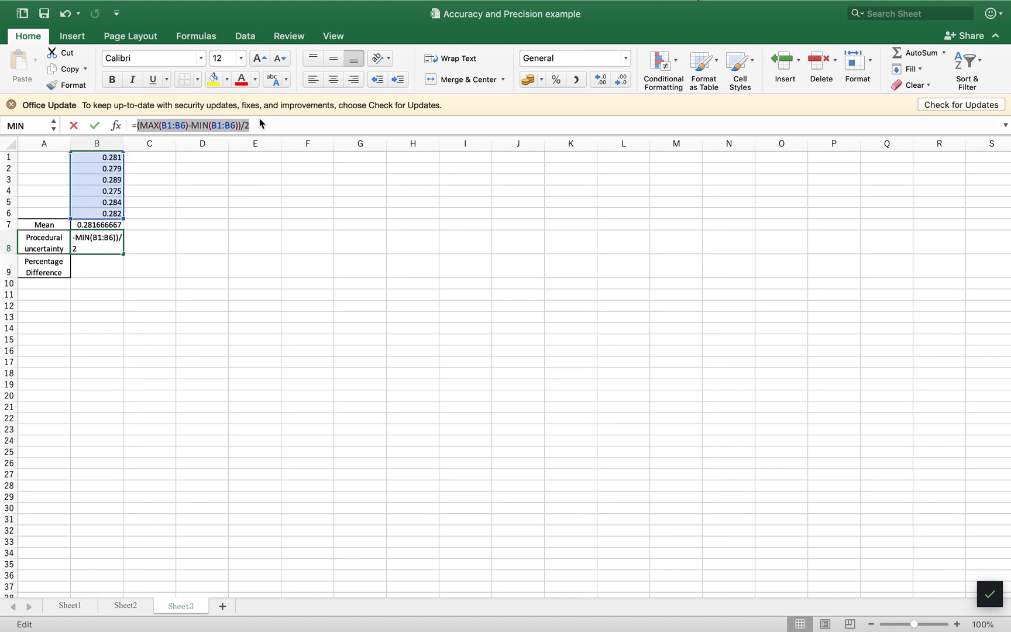
{"action": "left_click", "coordinate": [167, 234]}
{"action": "key", "text": "Escape"}
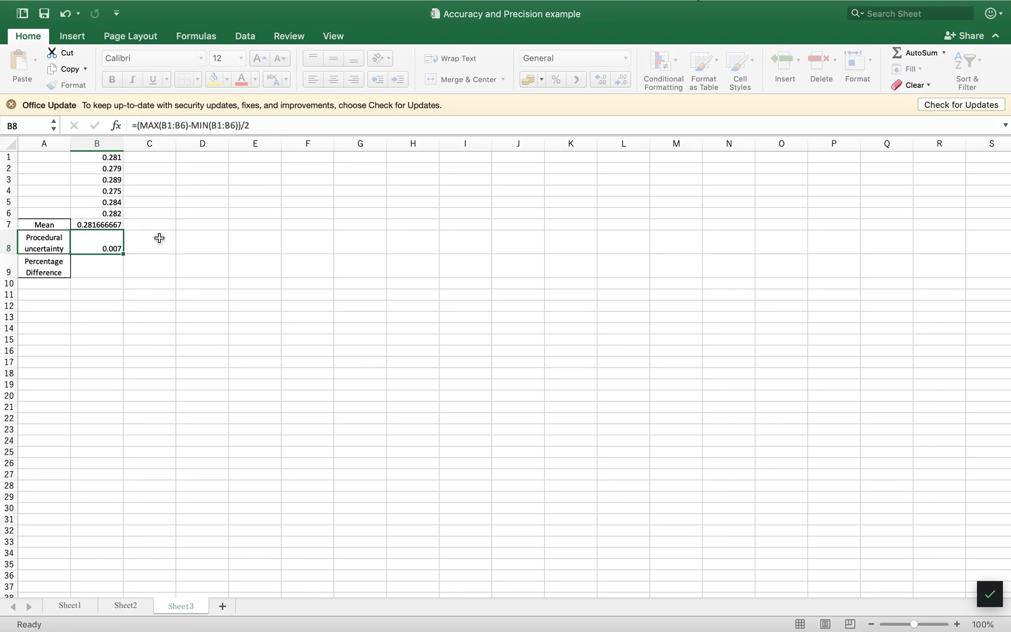
{"action": "left_click", "coordinate": [87, 266]}
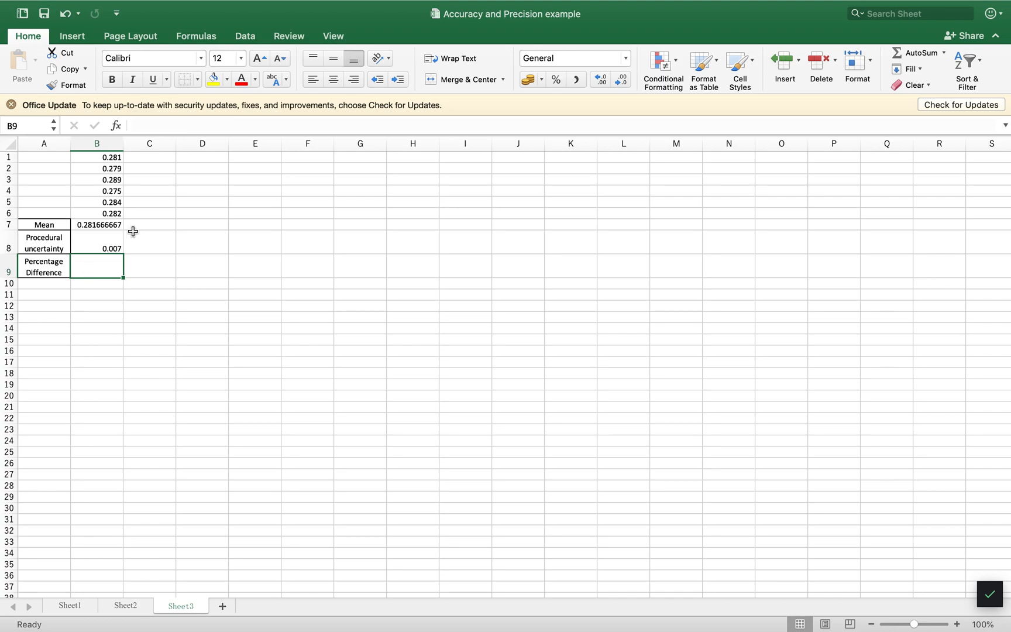
{"action": "left_click", "coordinate": [49, 265]}
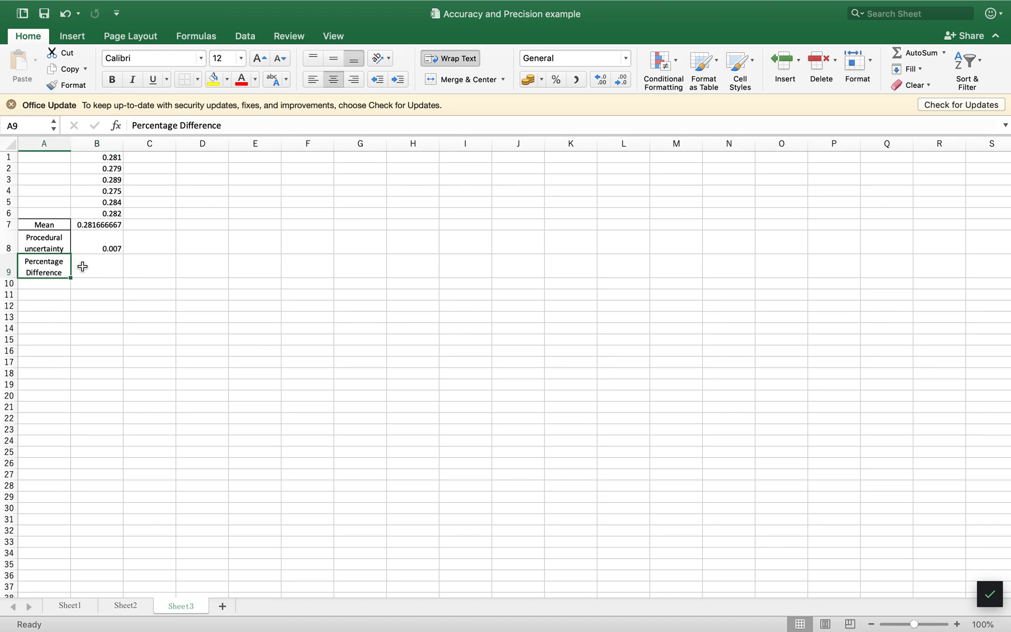
{"action": "left_click", "coordinate": [82, 266]}
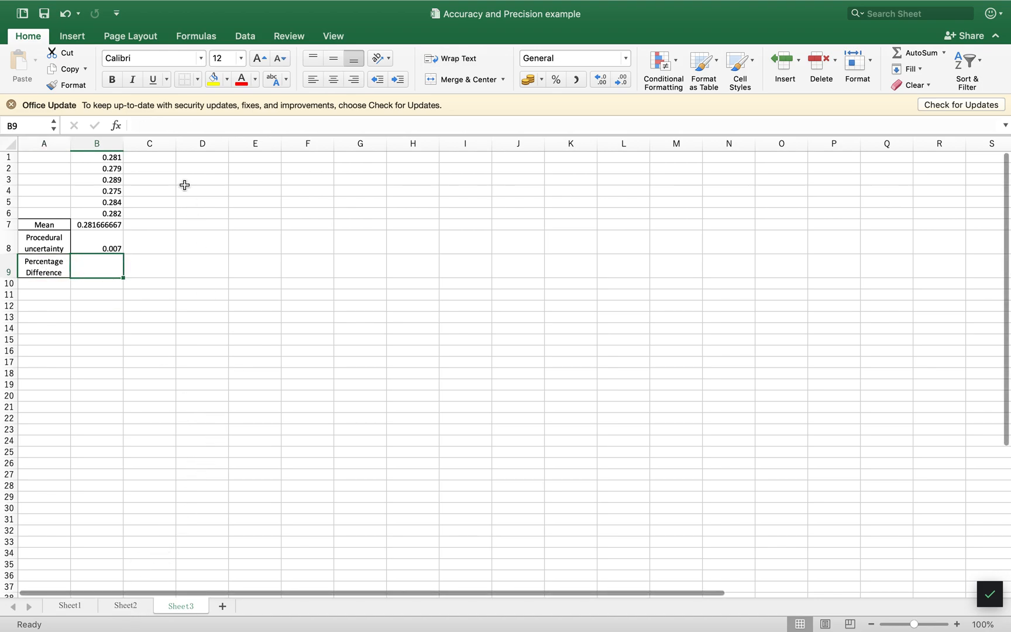
{"action": "left_click_drag", "start_coordinate": [114, 156], "coordinate": [118, 214]}
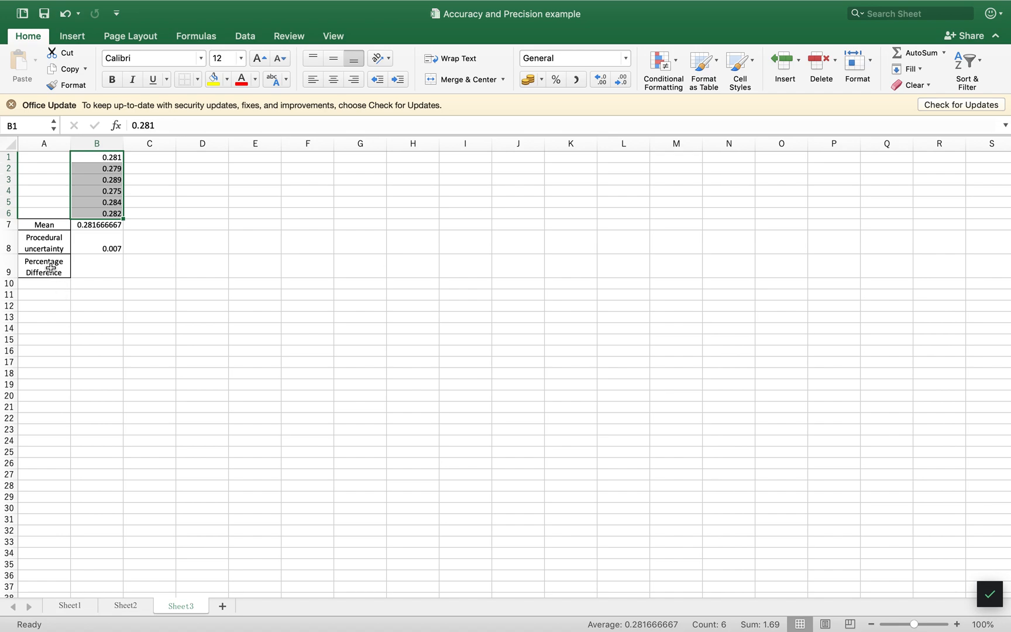
{"action": "left_click", "coordinate": [50, 268]}
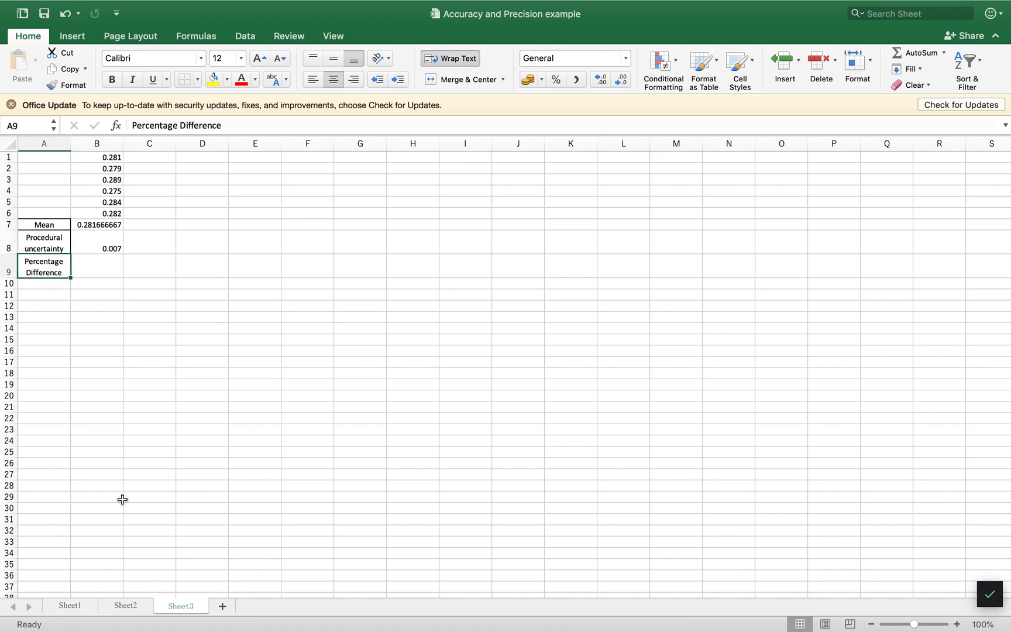
Switch to Sheet2 and calculate the mean of the first student's trials B2:B4 in B5 with the AVERAGE function.
{"action": "left_click", "coordinate": [125, 607]}
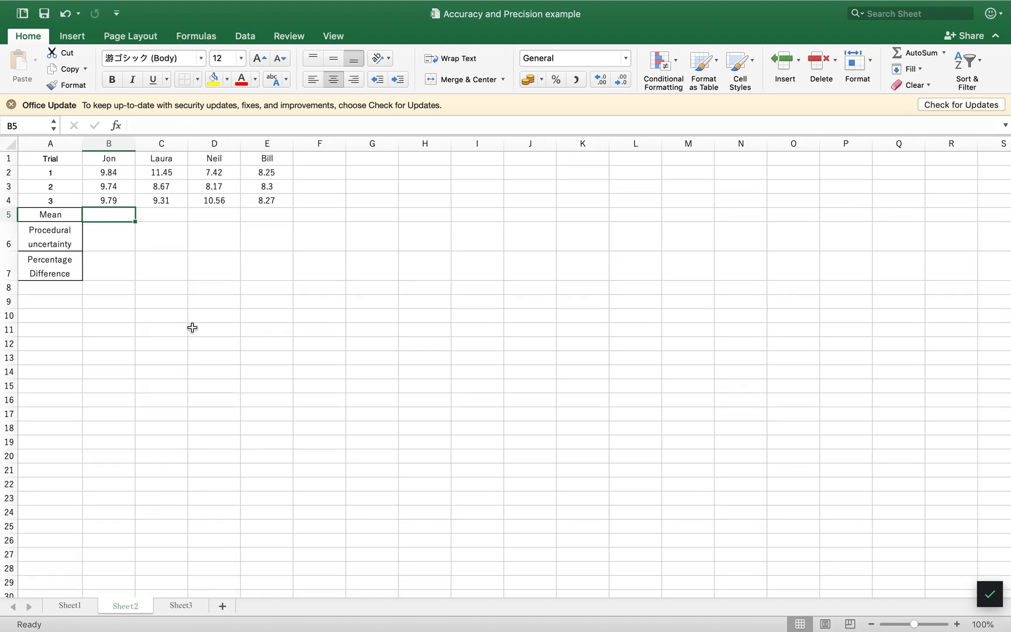
{"action": "left_click_drag", "start_coordinate": [113, 172], "coordinate": [114, 199]}
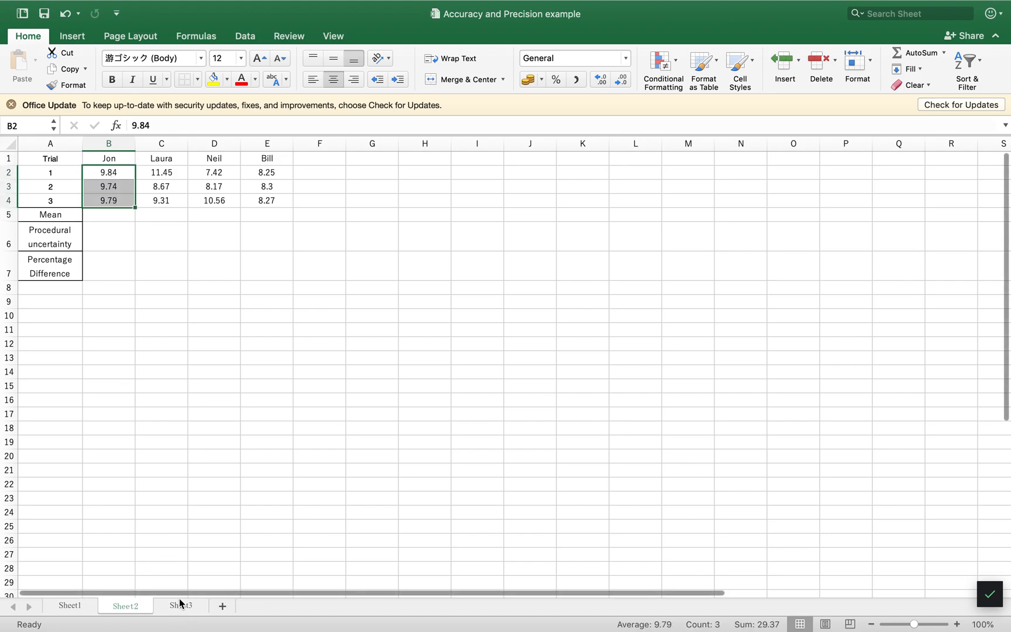
{"action": "left_click", "coordinate": [114, 213]}
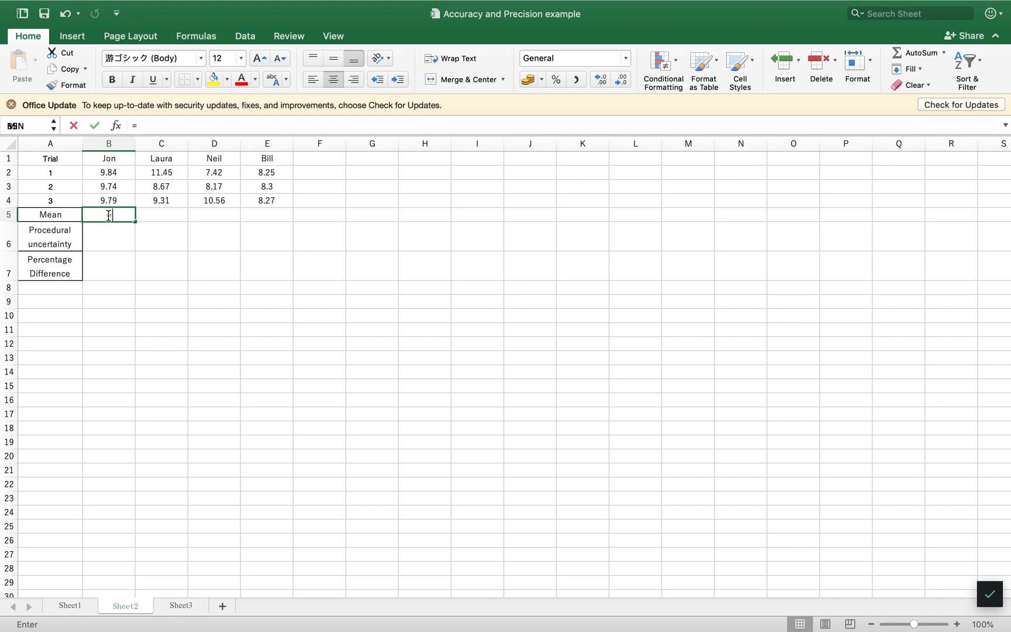
{"action": "type", "text": "=aver"}
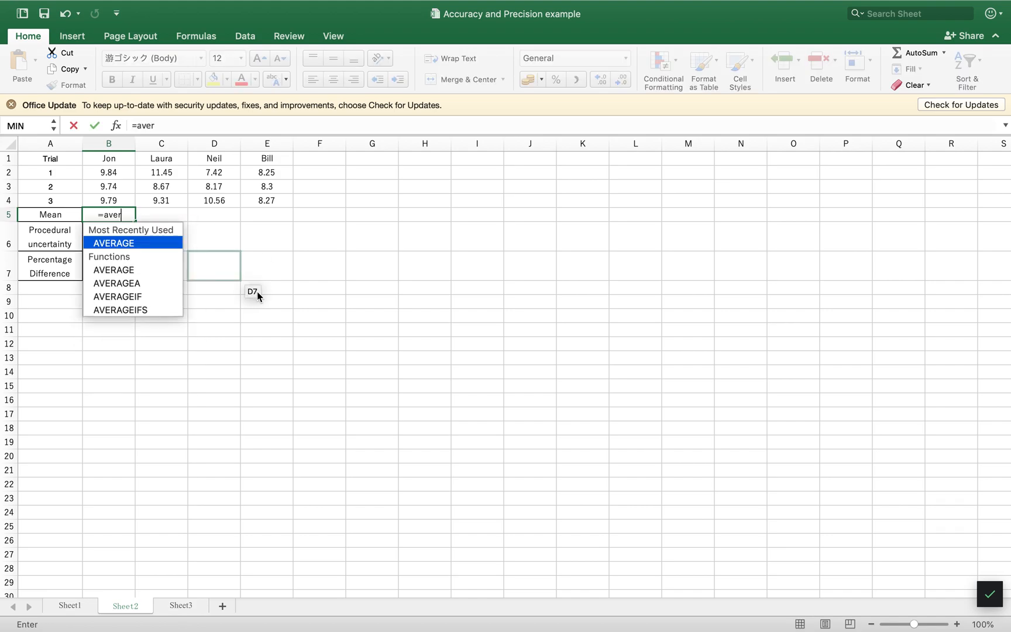
{"action": "double_click", "coordinate": [110, 243]}
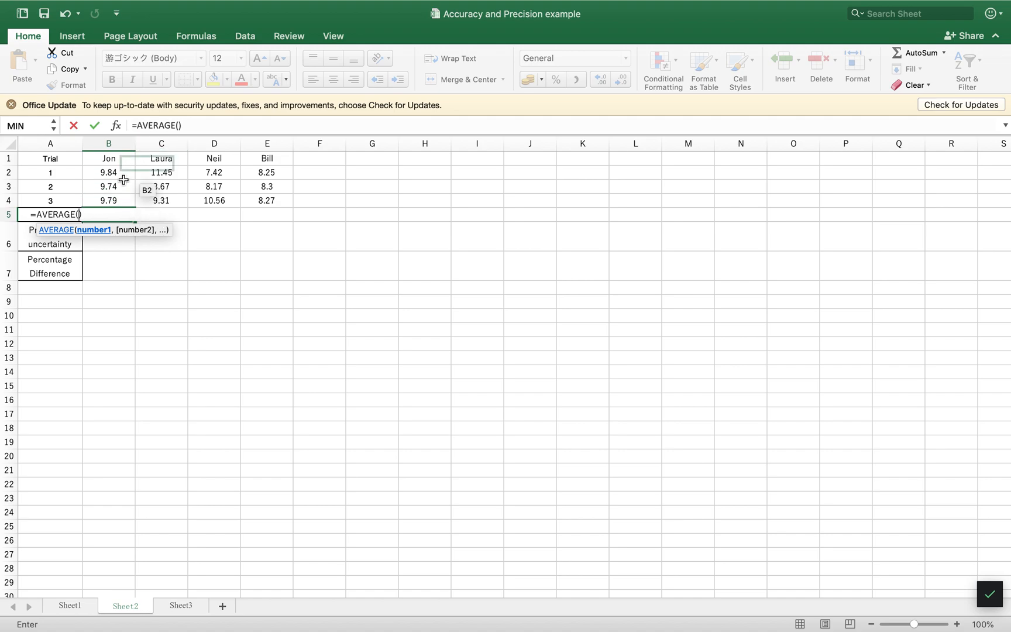
{"action": "left_click_drag", "start_coordinate": [108, 172], "coordinate": [110, 200]}
{"action": "key", "text": "Return"}
{"action": "left_click", "coordinate": [120, 215]}
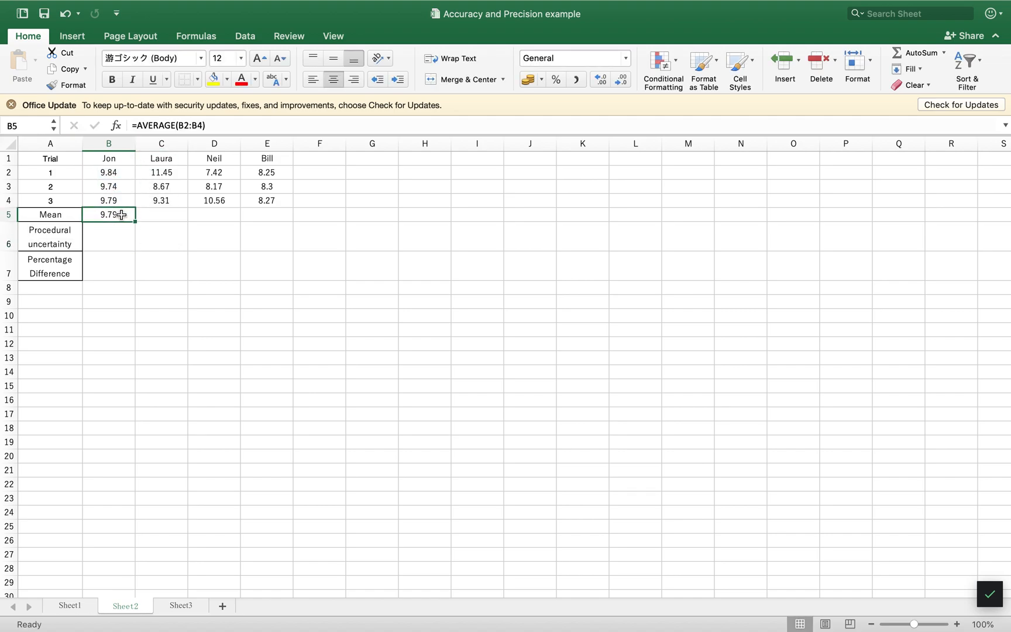
Enter the percentage difference formula =(B5-9.81)/9.81 in B7 to compare the mean with 9.81.
{"action": "double_click", "coordinate": [110, 266]}
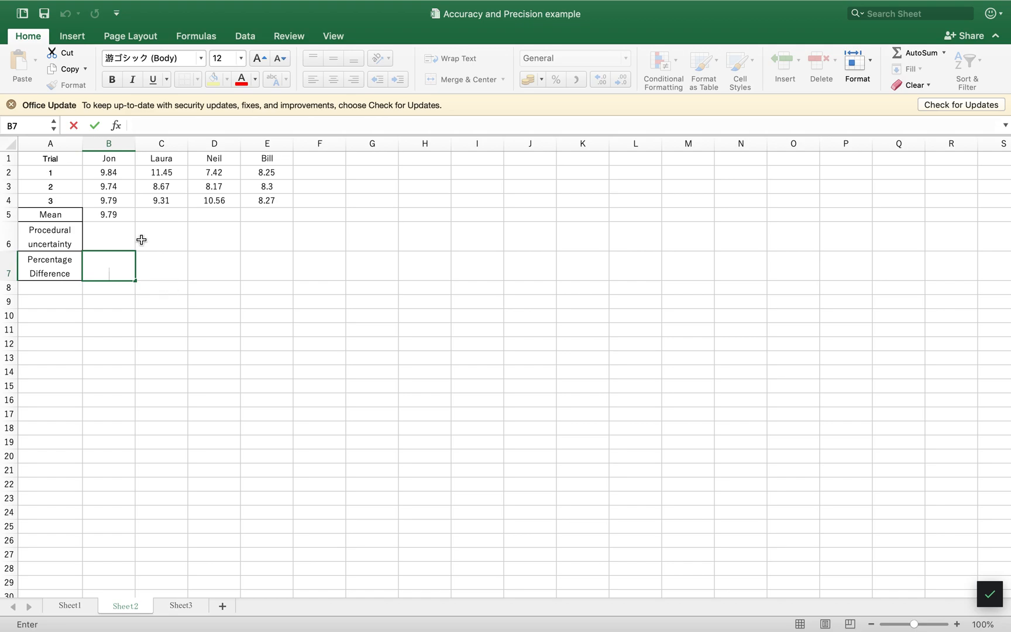
{"action": "left_click", "coordinate": [110, 214]}
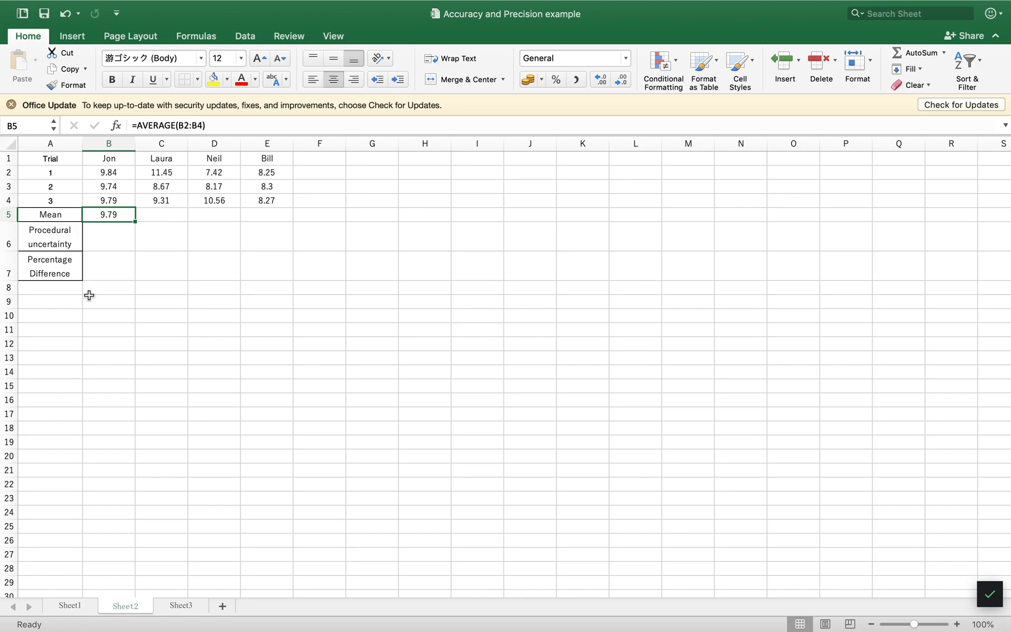
{"action": "left_click", "coordinate": [107, 265]}
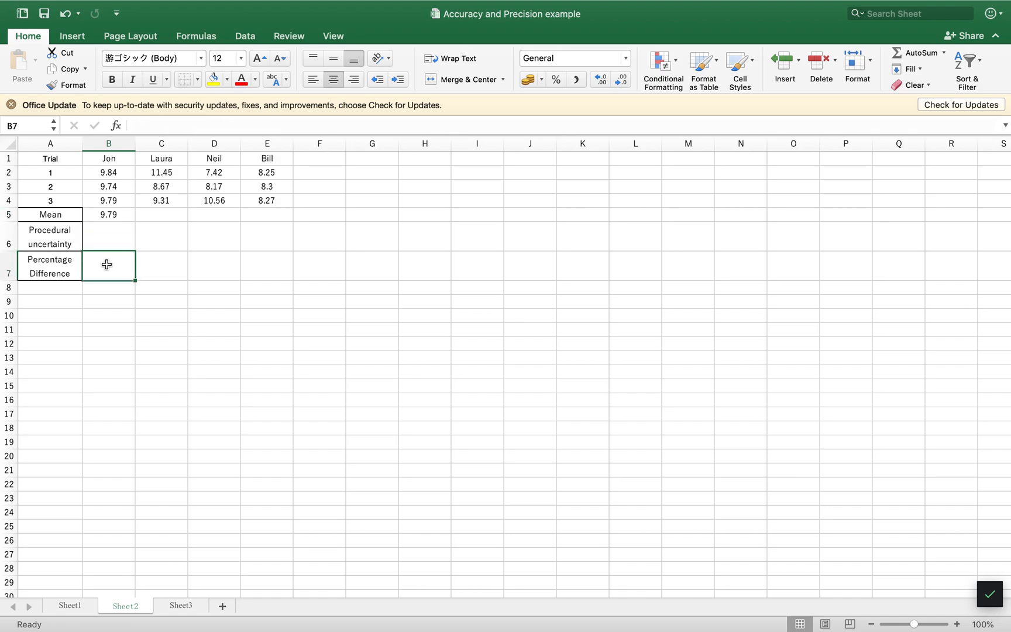
{"action": "type", "text": "=("}
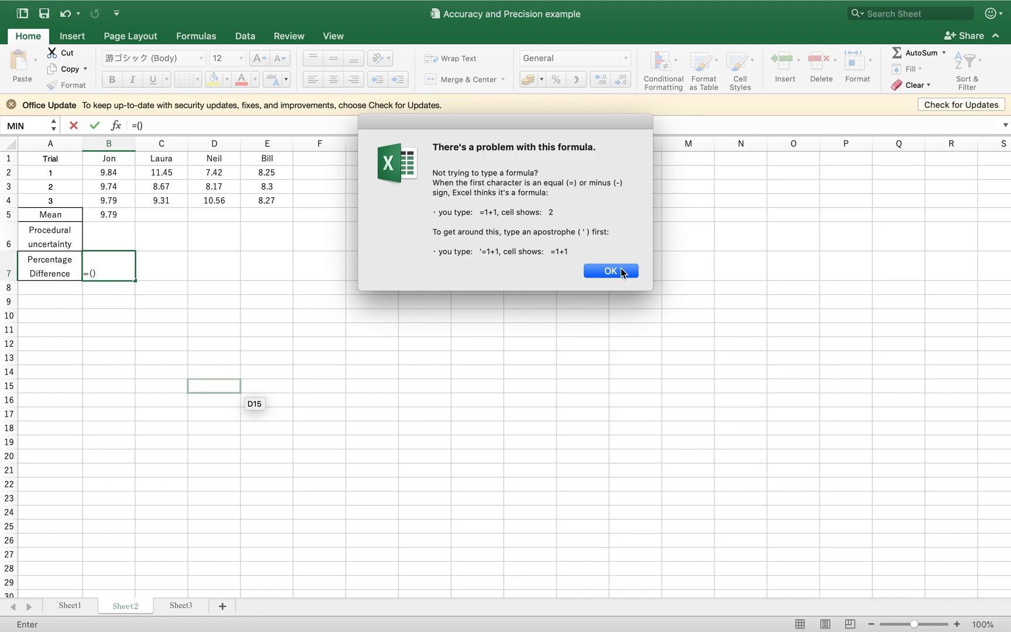
{"action": "left_click", "coordinate": [611, 271]}
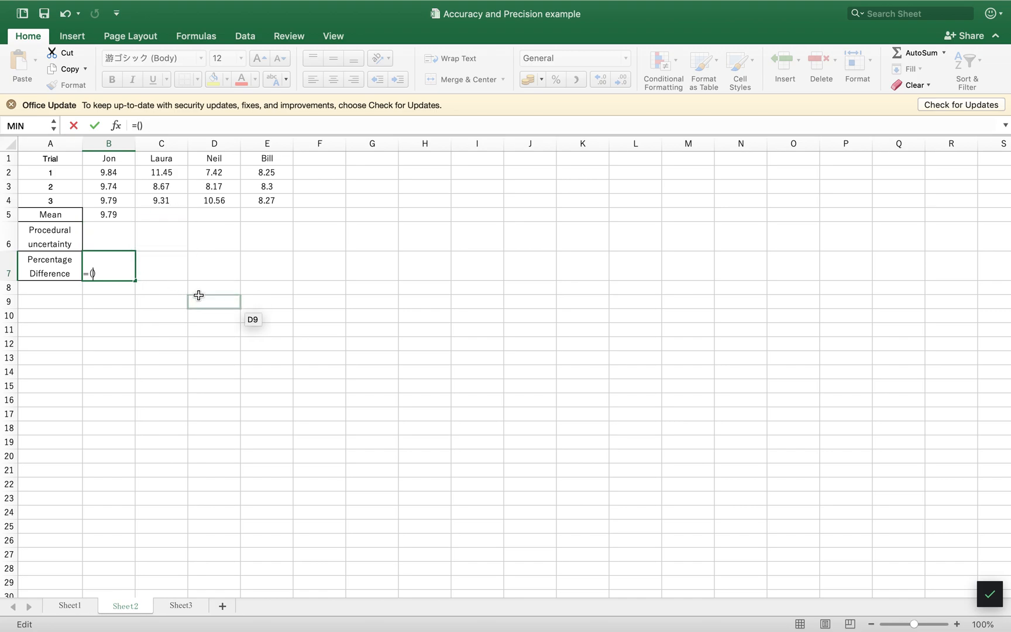
{"action": "left_click", "coordinate": [108, 214]}
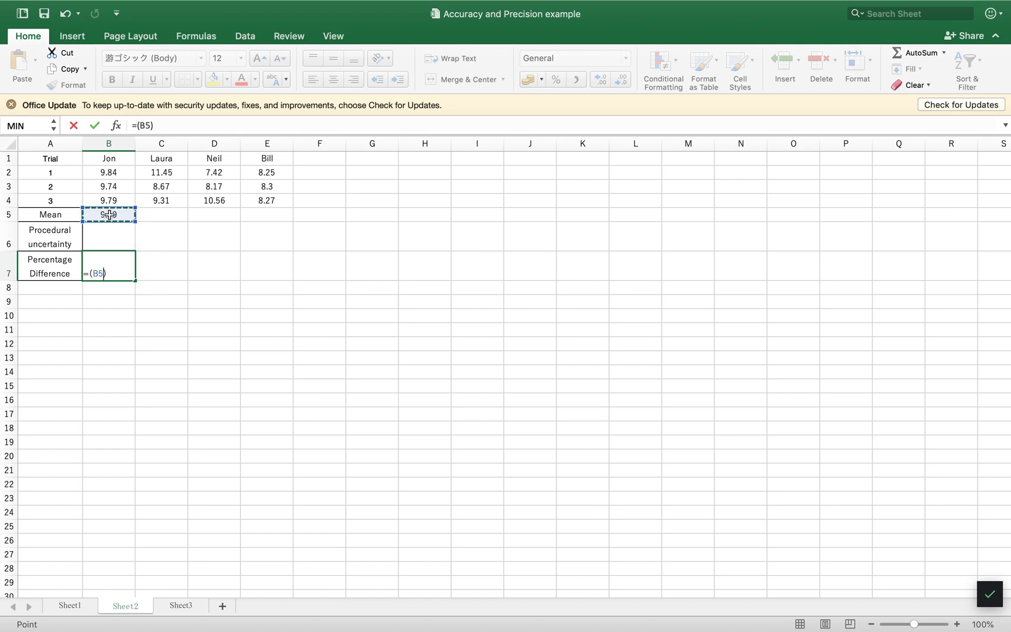
{"action": "type", "text": "-"}
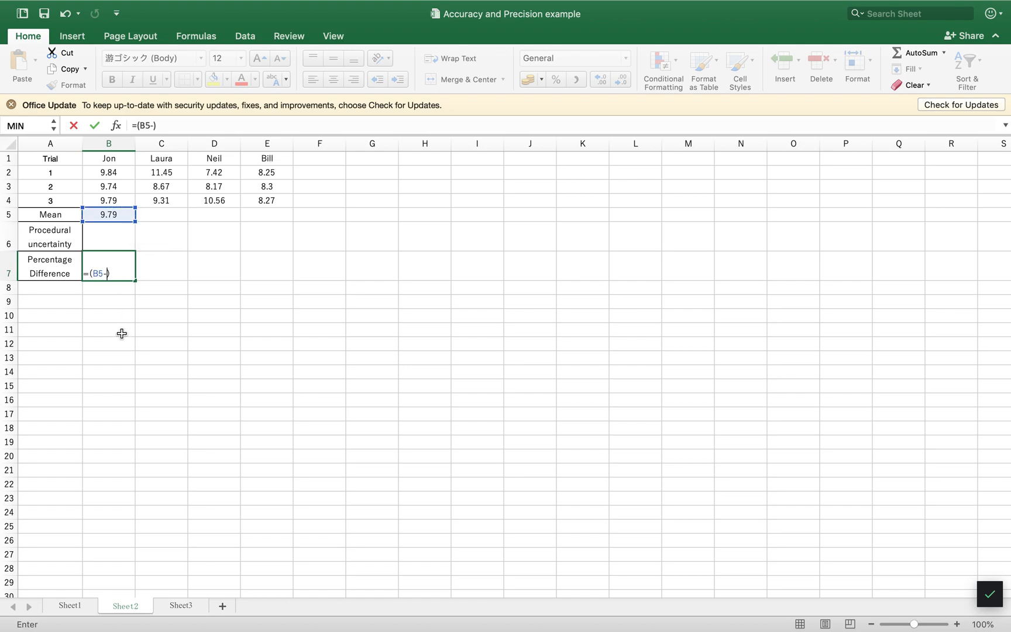
{"action": "type", "text": "9.81"}
{"action": "left_click", "coordinate": [129, 274]}
{"action": "type", "text": "/9.8"}
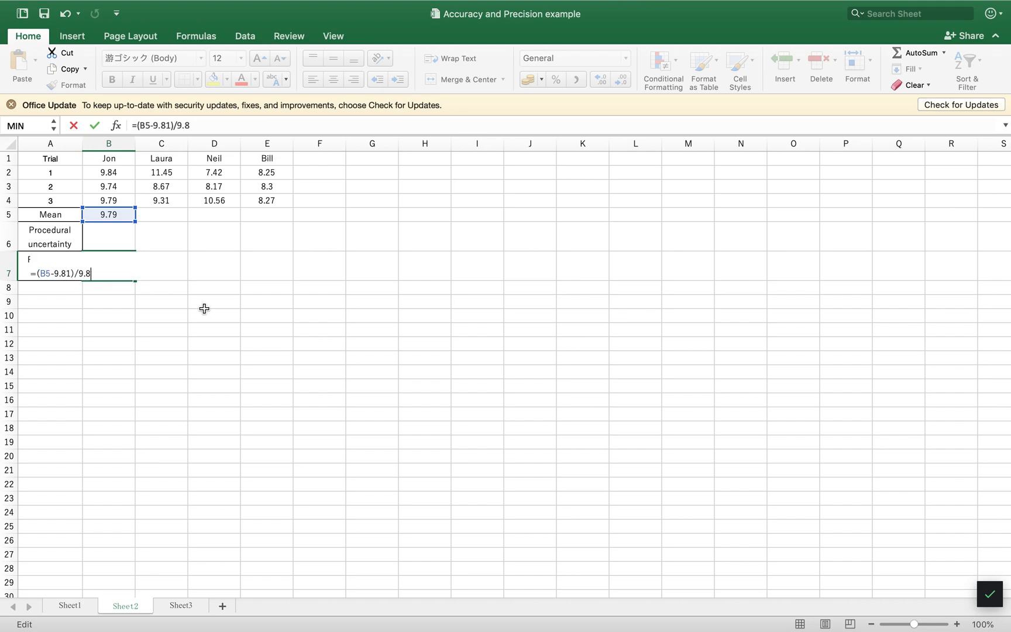
{"action": "type", "text": "1"}
{"action": "key", "text": "Return"}
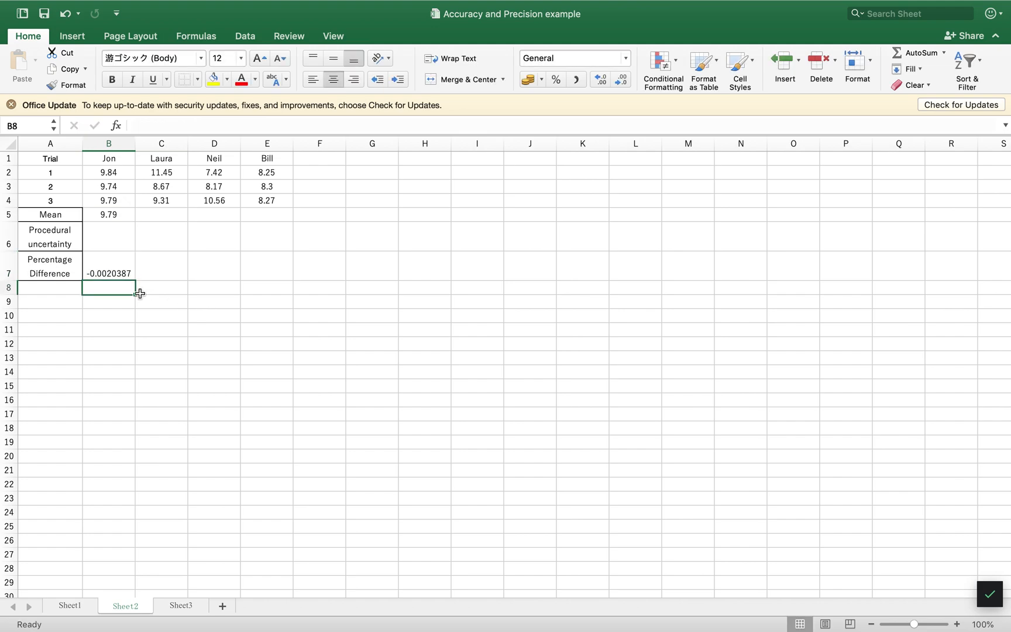
Multiply the percentage difference formula in B7 by 100, giving =100*(B5-9.81)/9.81.
{"action": "left_click", "coordinate": [108, 271]}
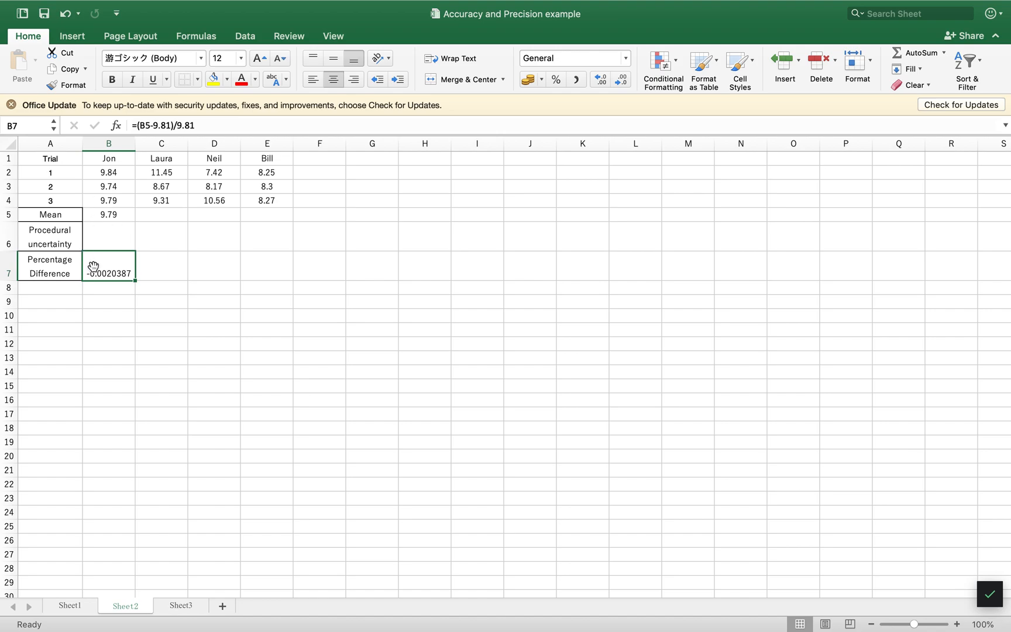
{"action": "left_click", "coordinate": [137, 125]}
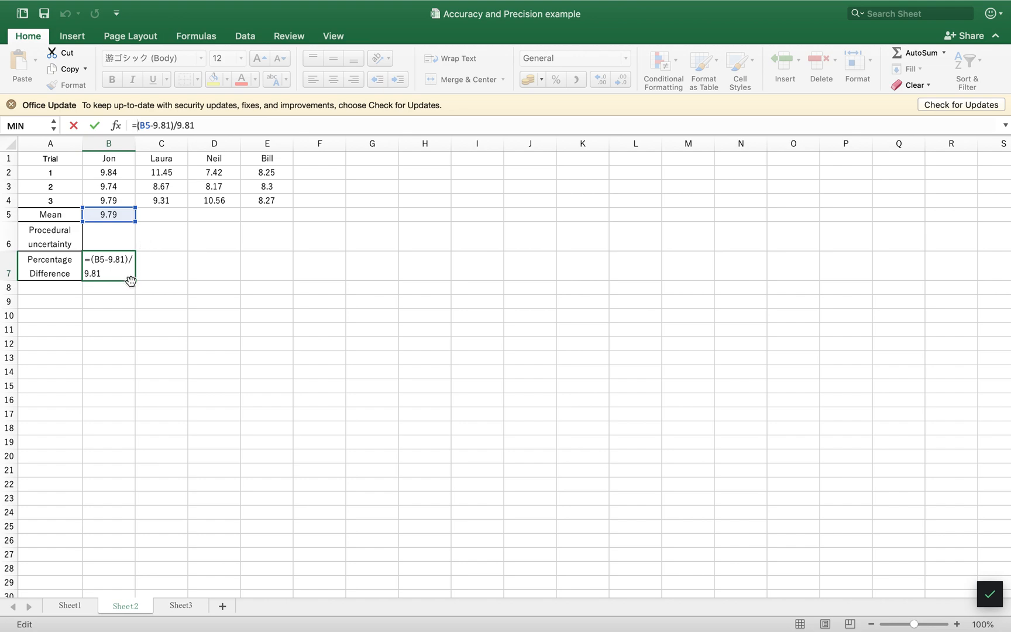
{"action": "type", "text": "1"}
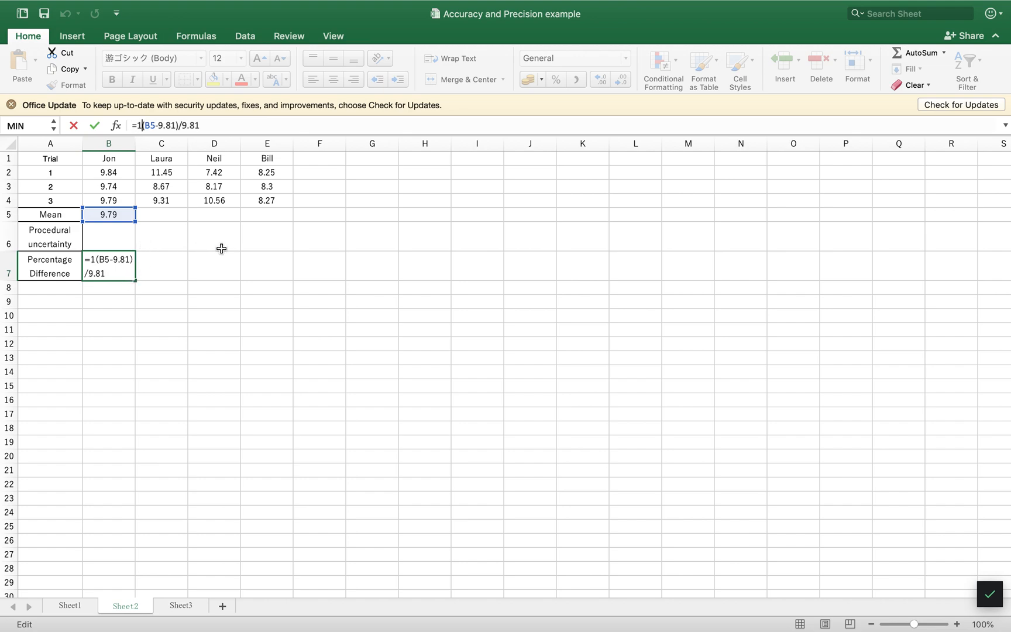
{"action": "type", "text": "00*"}
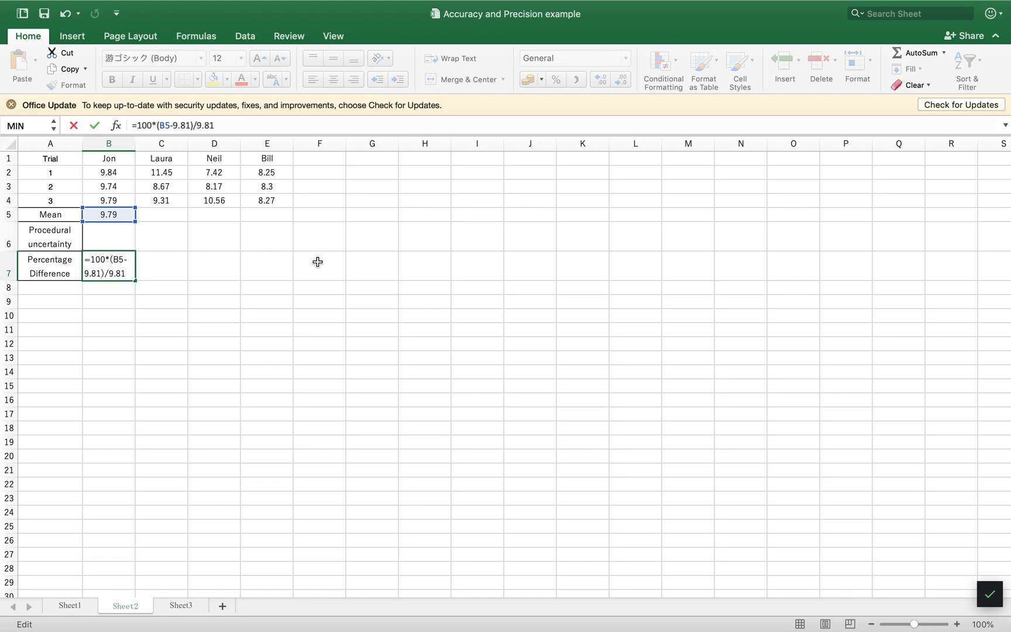
{"action": "key", "text": "Return"}
Format the percentage difference in B7 to show three decimal places.
{"action": "left_click", "coordinate": [86, 267]}
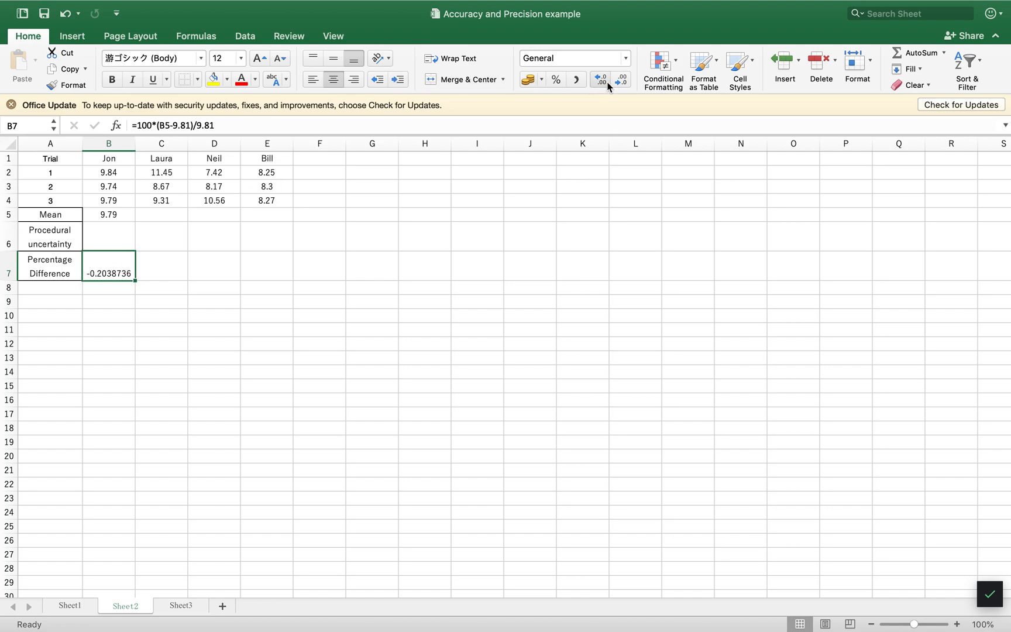
{"action": "left_click_drag", "start_coordinate": [114, 172], "coordinate": [111, 214]}
{"action": "left_click", "coordinate": [110, 274]}
{"action": "left_click", "coordinate": [601, 81]}
{"action": "left_click", "coordinate": [623, 81]}
{"action": "left_click", "coordinate": [623, 82]}
{"action": "left_click", "coordinate": [623, 81]}
{"action": "left_click", "coordinate": [624, 83]}
{"action": "left_click", "coordinate": [623, 82]}
{"action": "left_click", "coordinate": [624, 83]}
{"action": "left_click", "coordinate": [624, 83]}
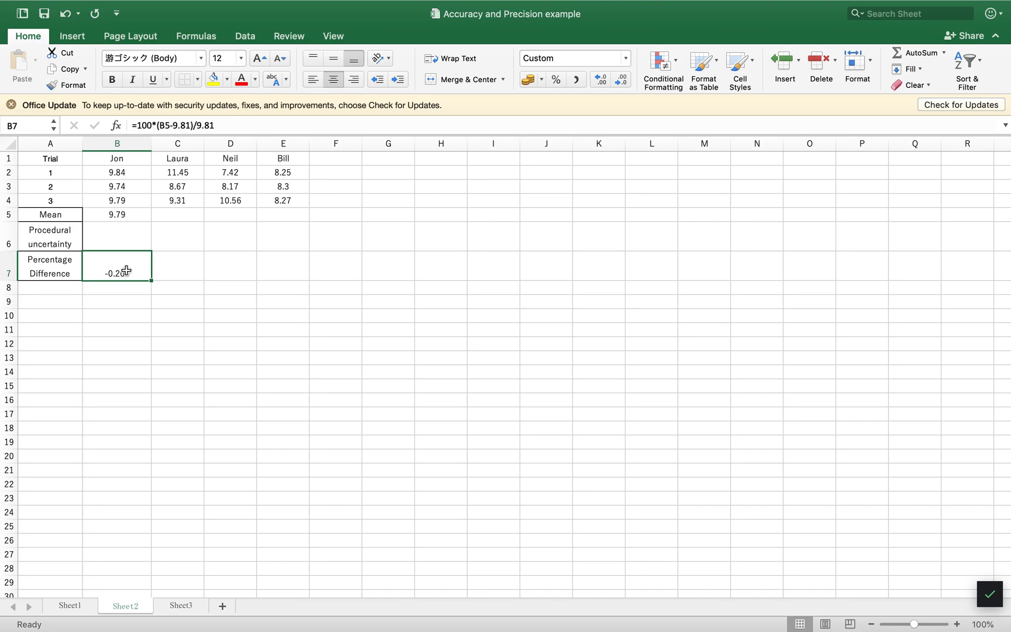
Review the procedural uncertainty and percentage difference rows and compare the mean in B5 with the percentage difference in B7.
{"action": "left_click", "coordinate": [104, 244]}
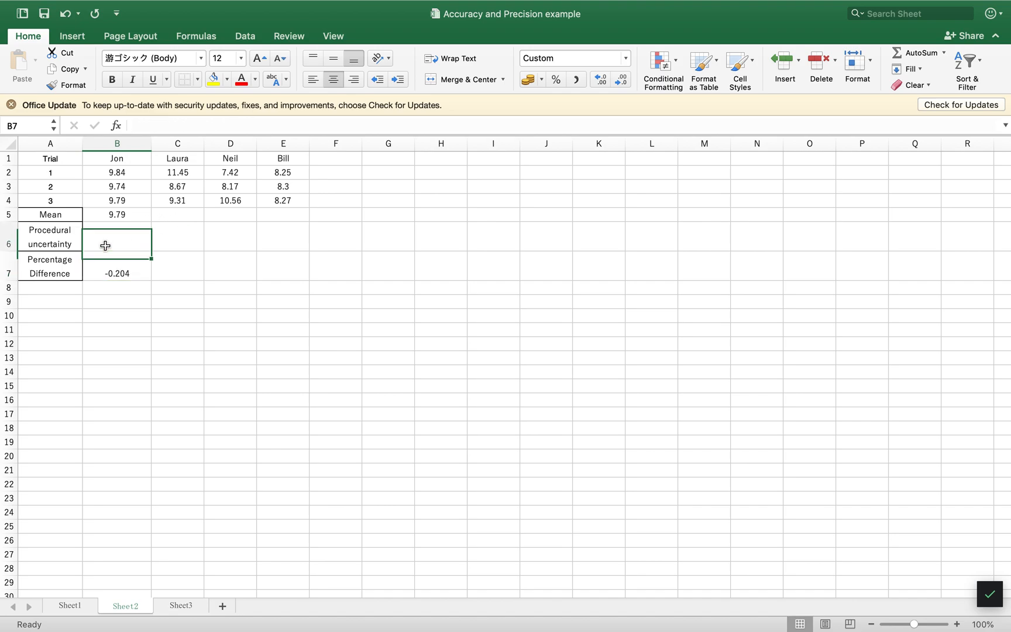
{"action": "left_click", "coordinate": [69, 263]}
{"action": "left_click", "coordinate": [59, 243]}
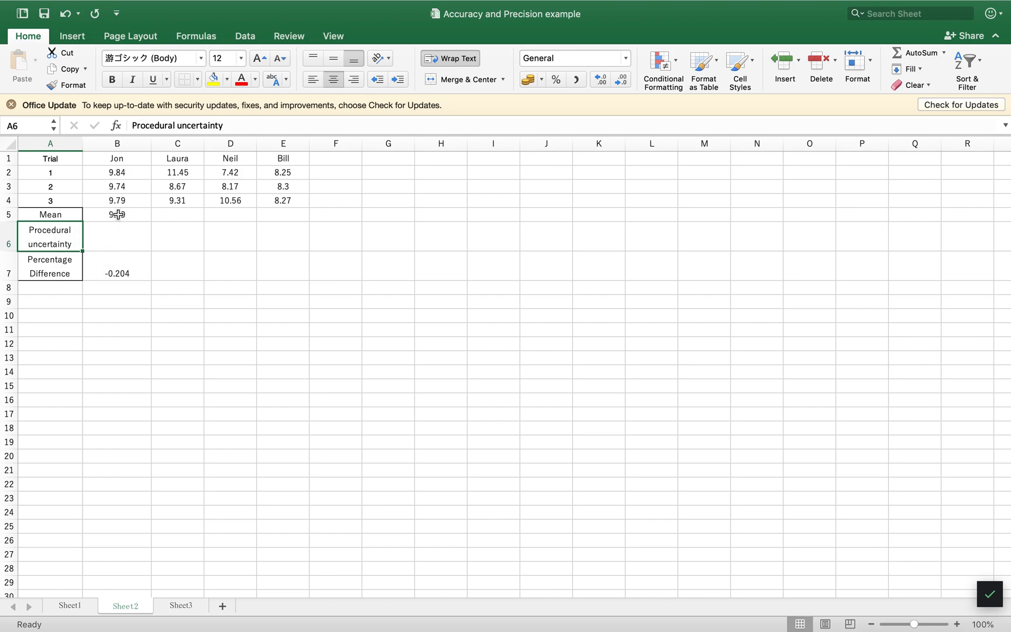
{"action": "left_click", "coordinate": [130, 265]}
{"action": "left_click", "coordinate": [176, 265]}
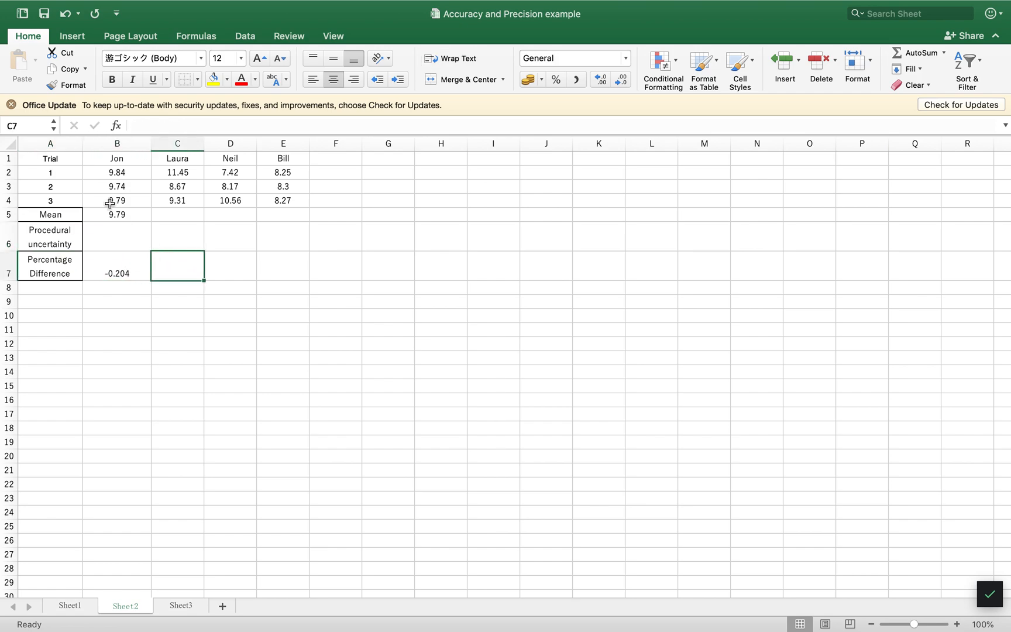
{"action": "left_click", "coordinate": [120, 267]}
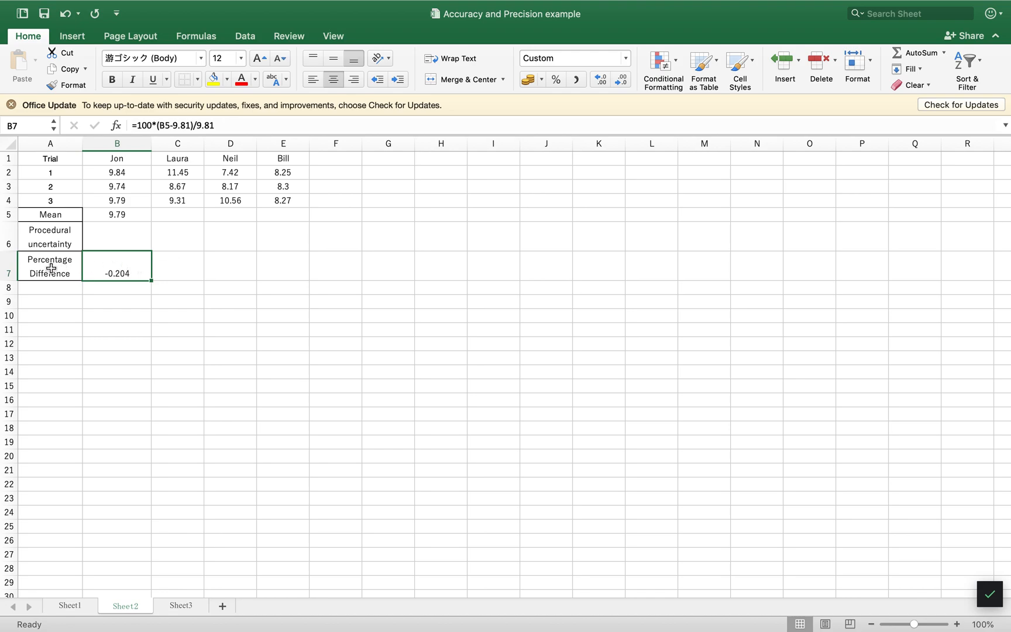
{"action": "left_click", "coordinate": [115, 215]}
{"action": "left_click", "coordinate": [121, 274]}
Try copying the formulas in B5:B7 across to the other students' columns C to E, and undo the paste.
{"action": "left_click", "coordinate": [117, 214]}
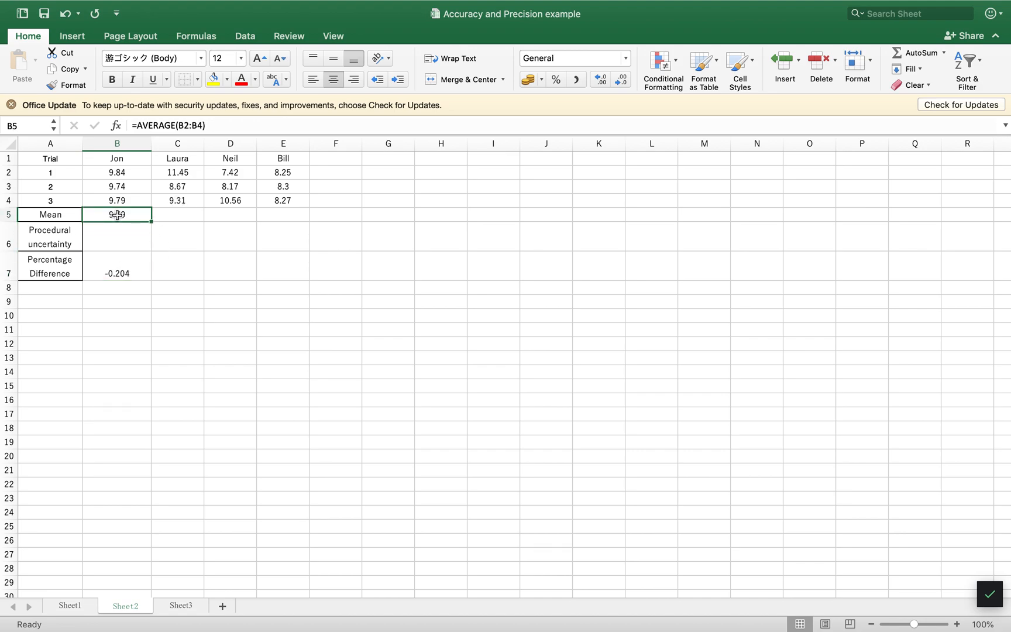
{"action": "left_click", "coordinate": [119, 274], "text": "shift"}
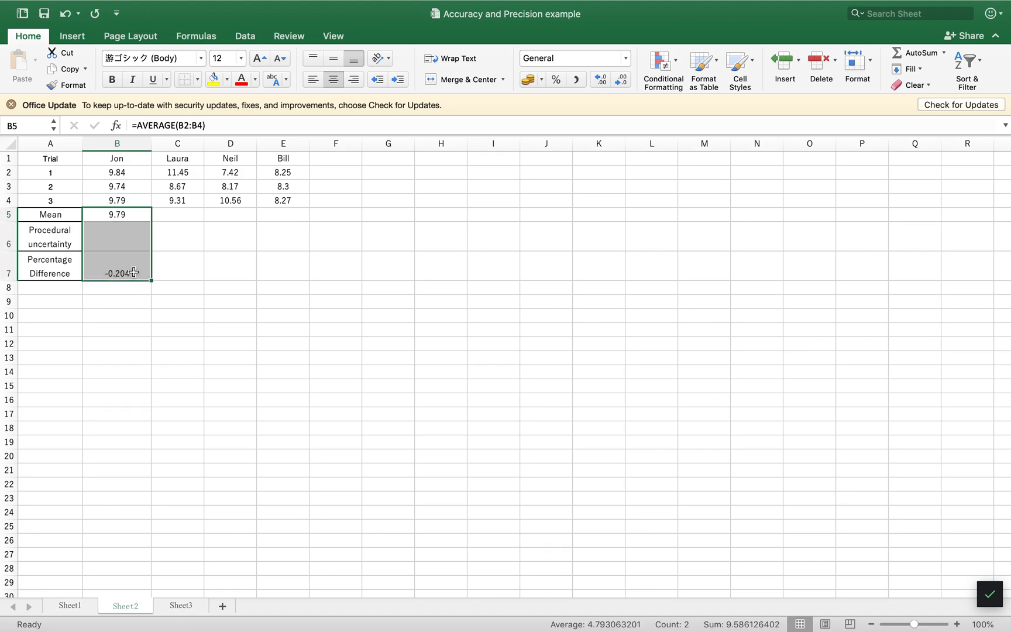
{"action": "key", "text": "super+c"}
{"action": "left_click_drag", "start_coordinate": [175, 216], "coordinate": [293, 214]}
{"action": "key", "text": "super+v"}
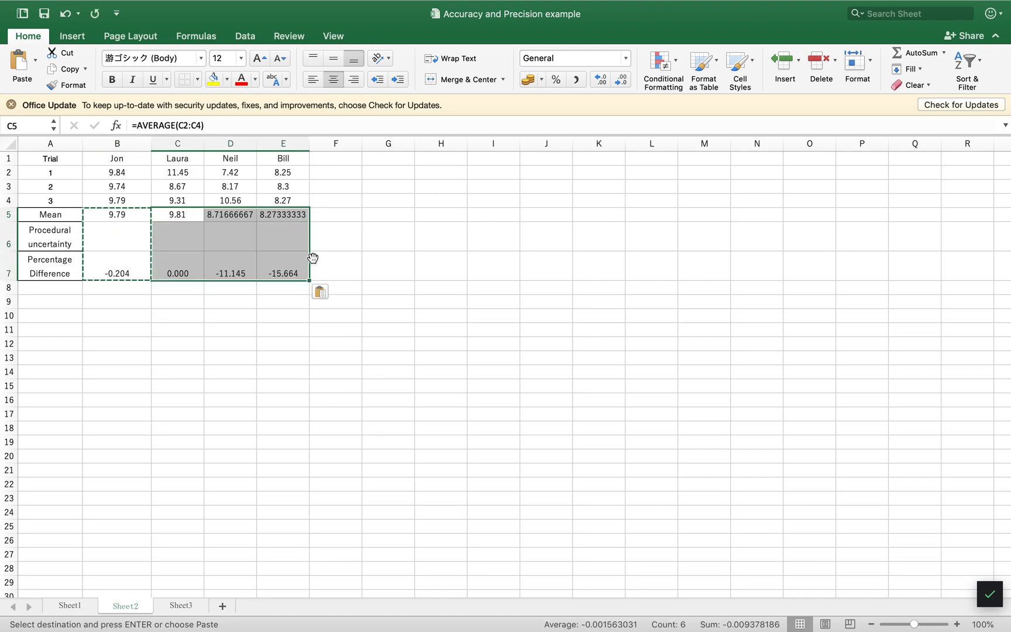
{"action": "left_click", "coordinate": [281, 274]}
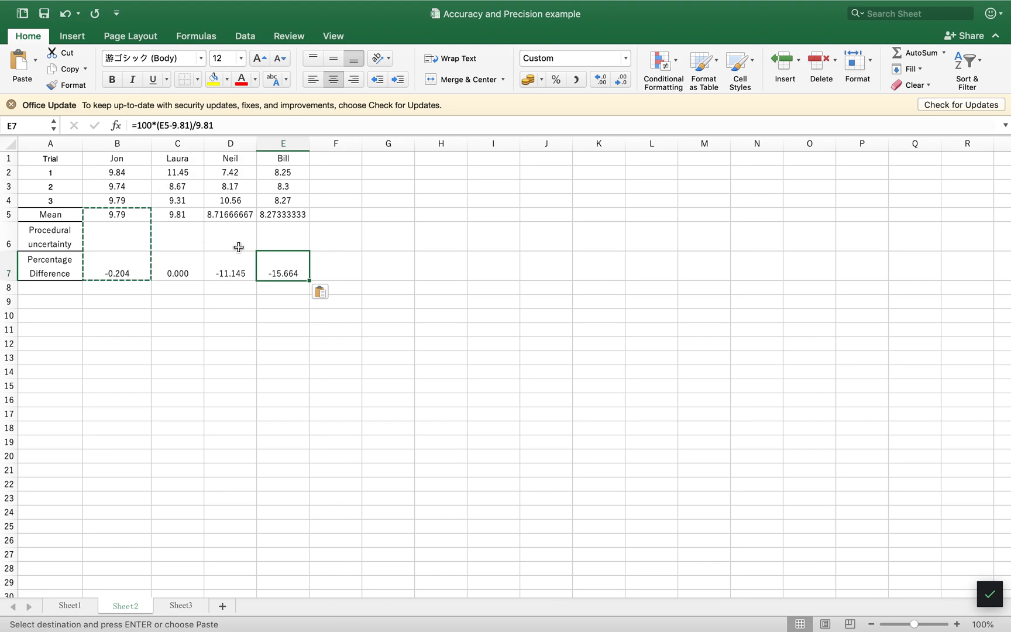
{"action": "key", "text": "super+z"}
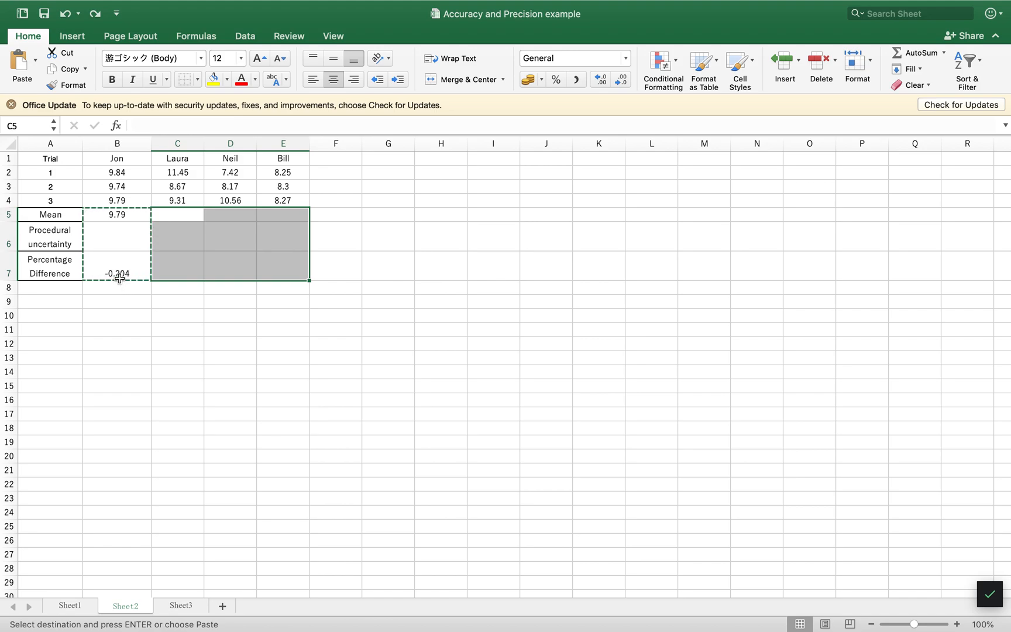
Wrap the difference in B7 in the ABS function, giving =100*ABS(B5-9.81)/9.81, and check the finished formula.
{"action": "left_click", "coordinate": [119, 278]}
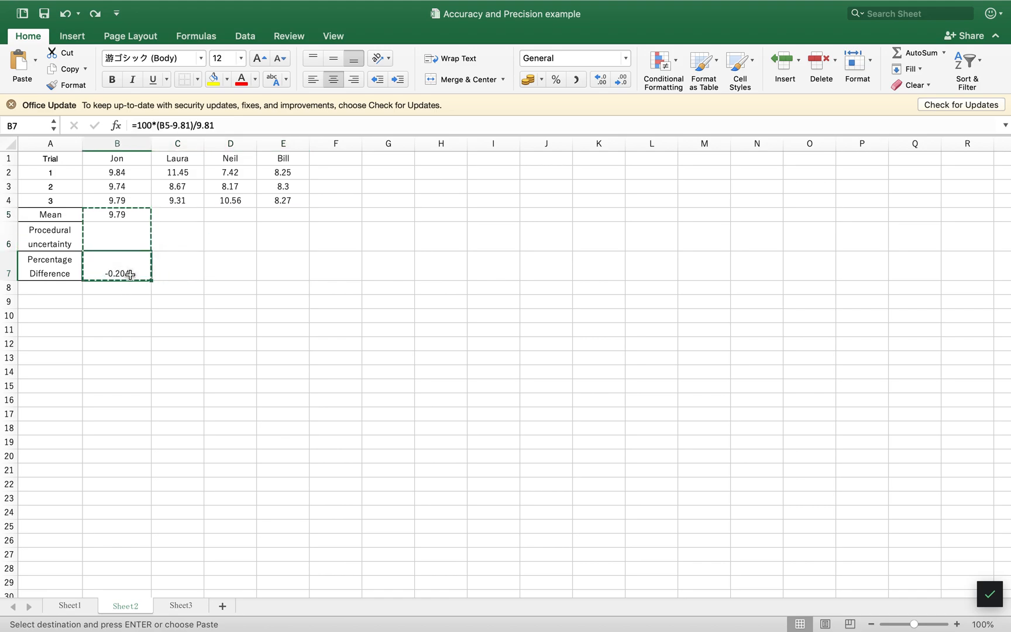
{"action": "left_click", "coordinate": [139, 125]}
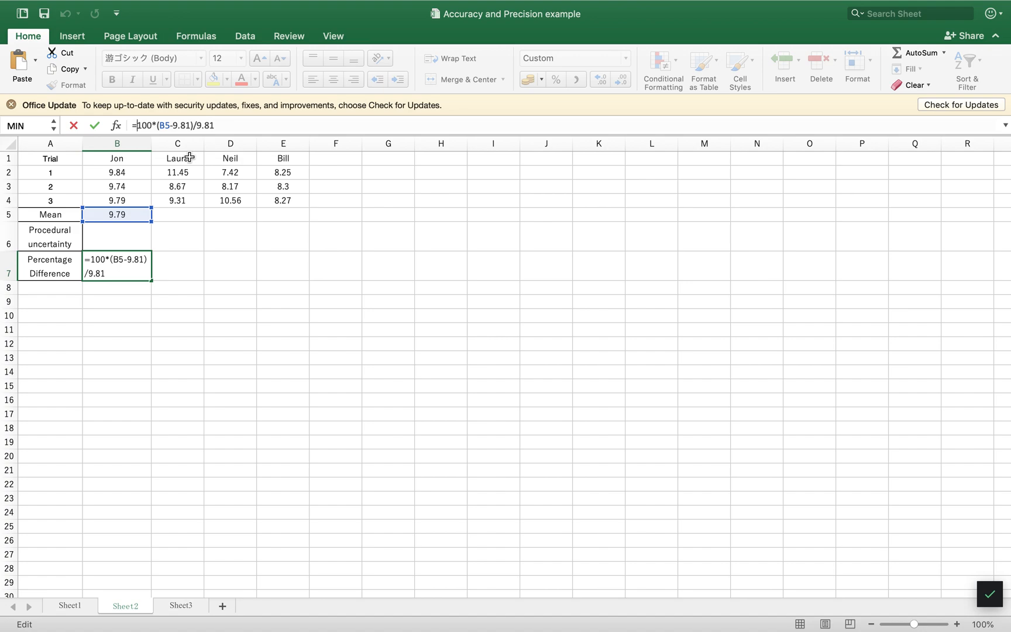
{"action": "left_click", "coordinate": [157, 126]}
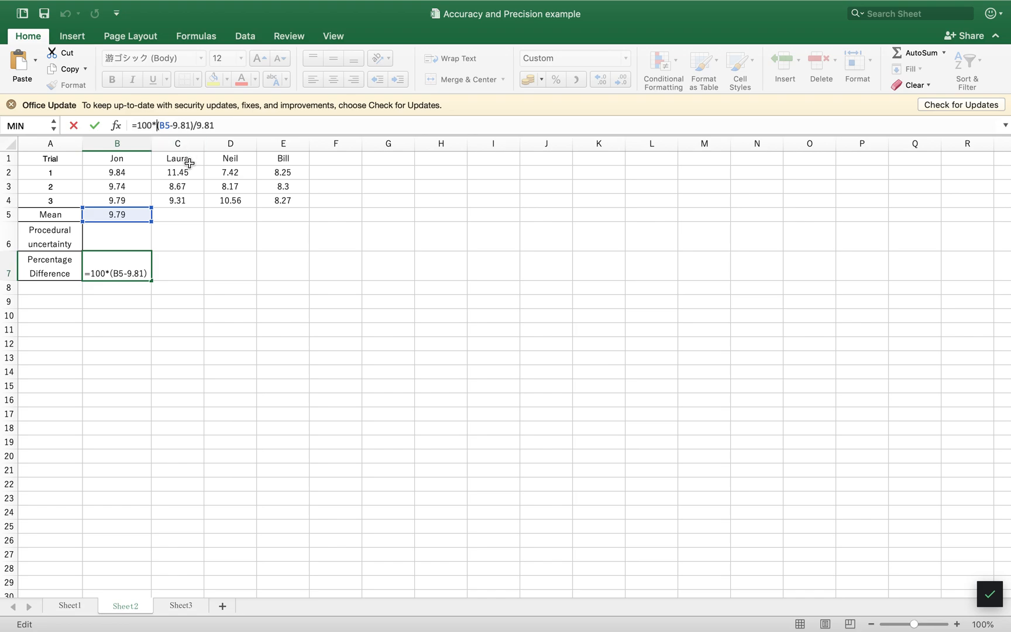
{"action": "type", "text": "ab"}
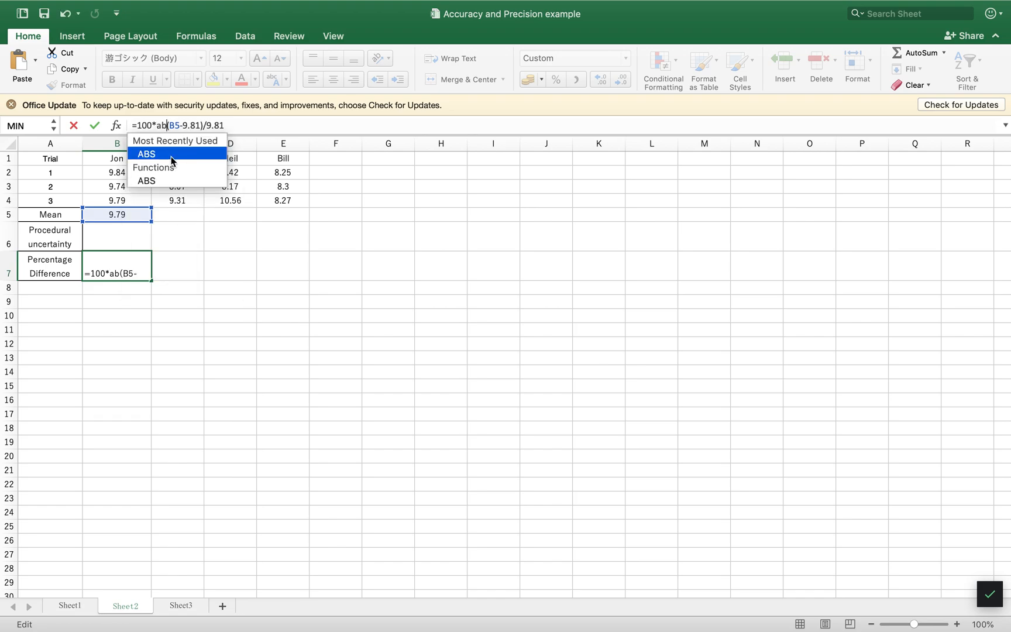
{"action": "double_click", "coordinate": [149, 155]}
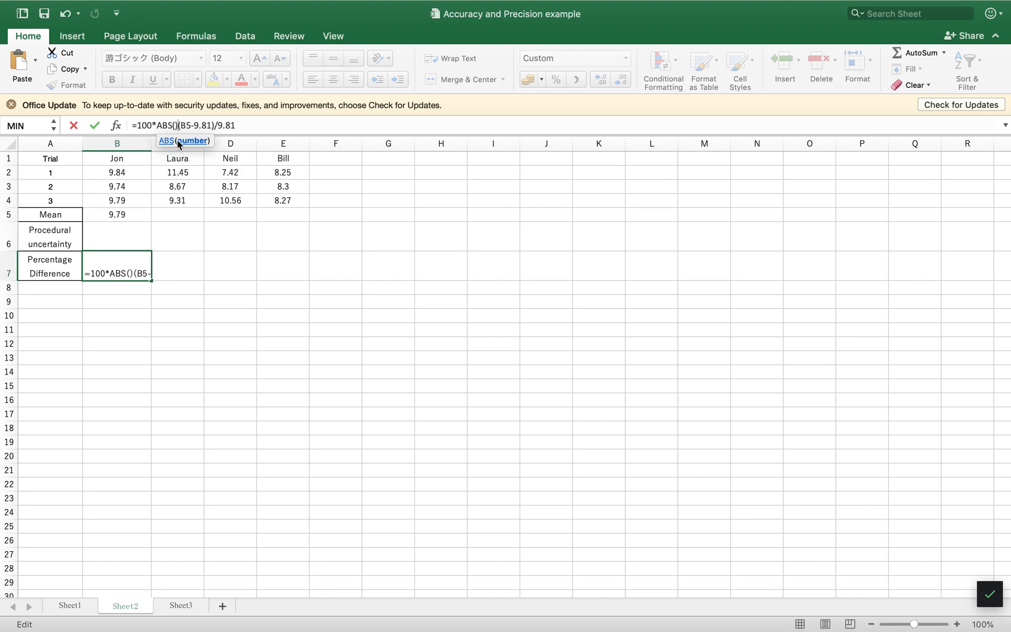
{"action": "key", "text": "BackSpace"}
{"action": "key", "text": "Delete"}
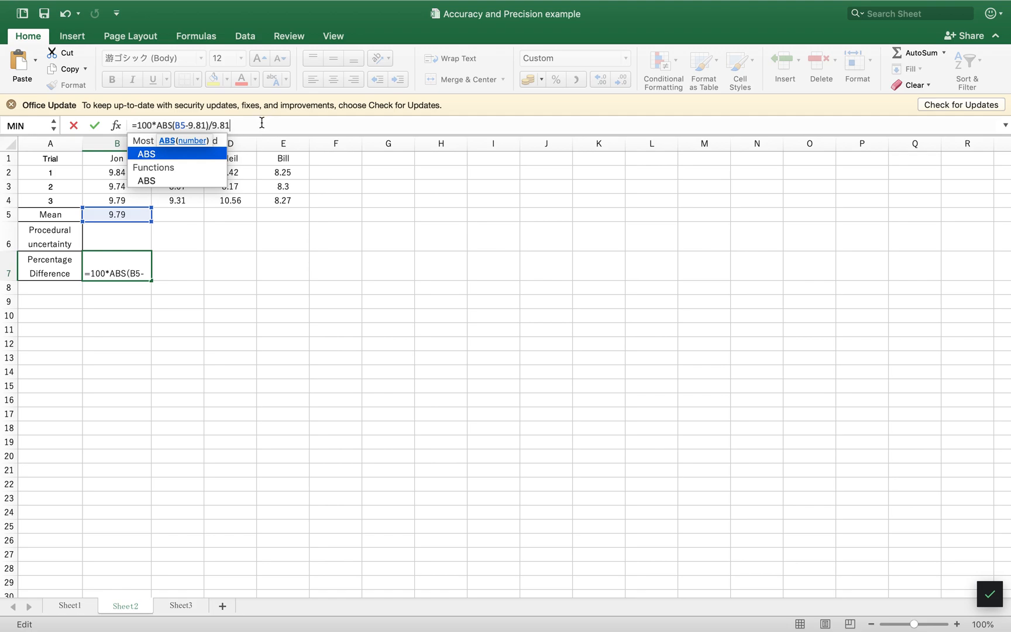
{"action": "key", "text": "Return"}
{"action": "left_click", "coordinate": [122, 265]}
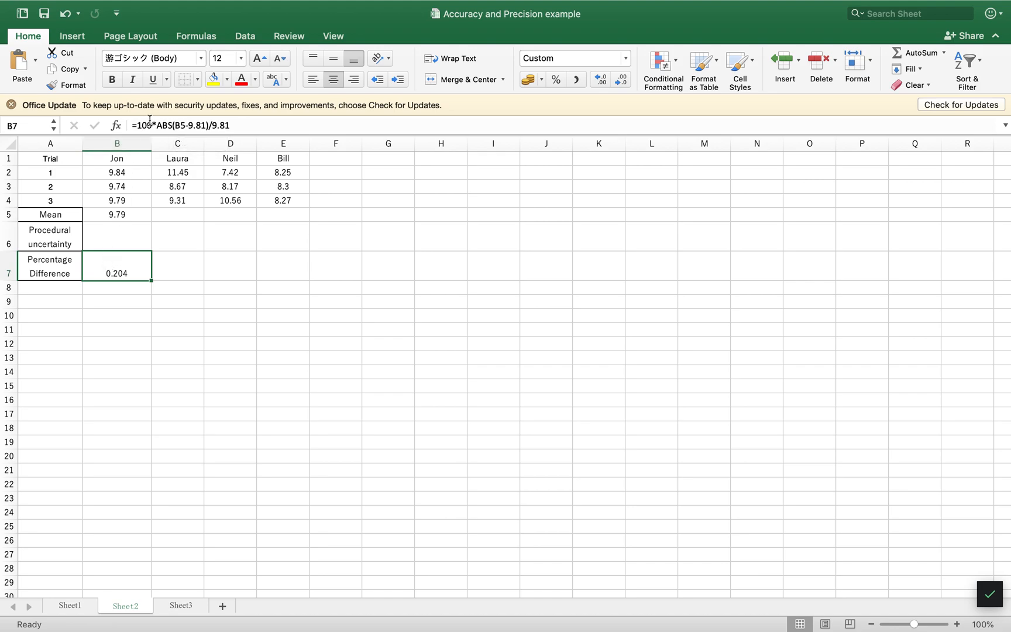
{"action": "left_click_drag", "start_coordinate": [137, 125], "coordinate": [238, 123]}
{"action": "left_click", "coordinate": [238, 123]}
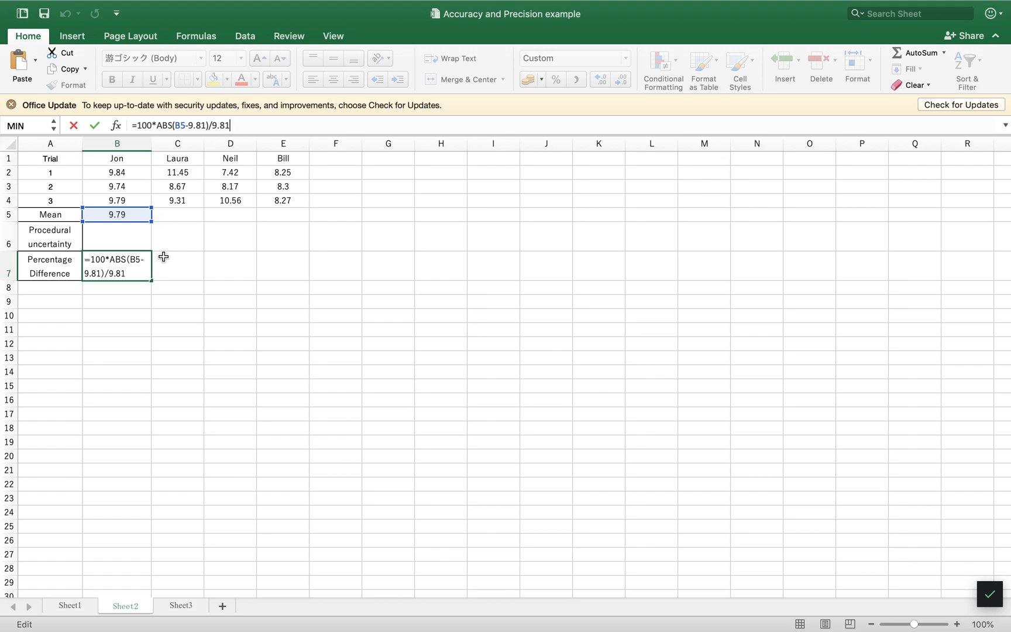
Switch to Sheet3 and examine the cell range used by the AVERAGE formula for the mean in B7.
{"action": "left_click", "coordinate": [180, 606]}
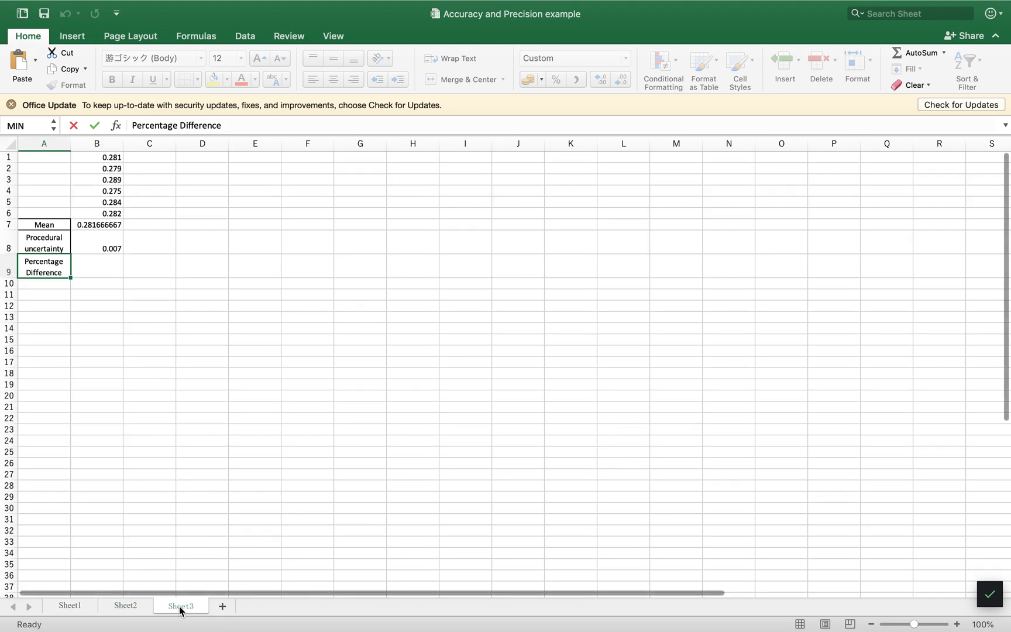
{"action": "left_click", "coordinate": [93, 225]}
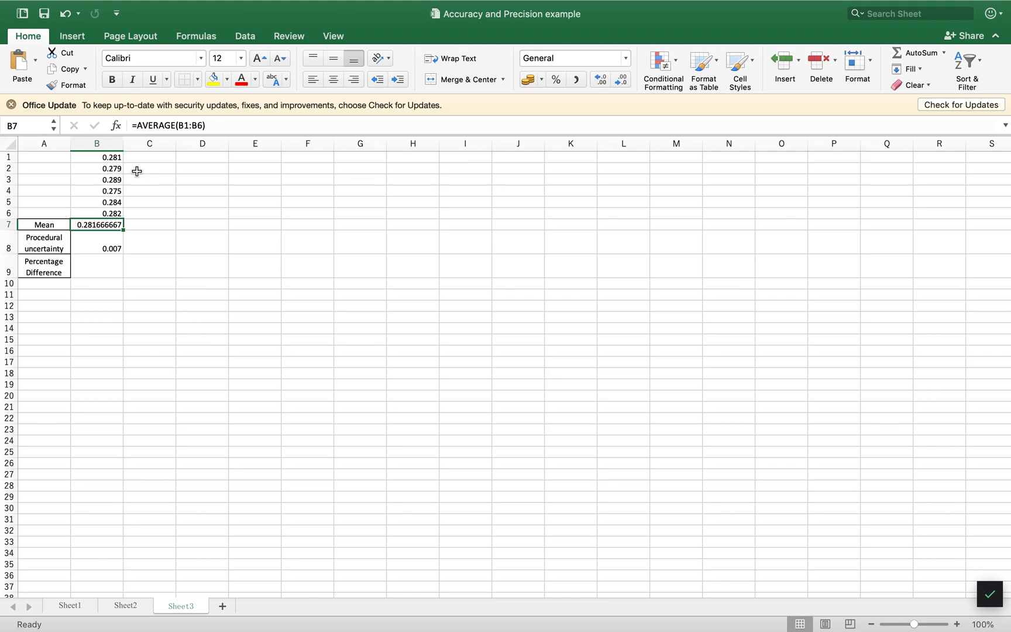
{"action": "left_click_drag", "start_coordinate": [180, 125], "coordinate": [200, 125]}
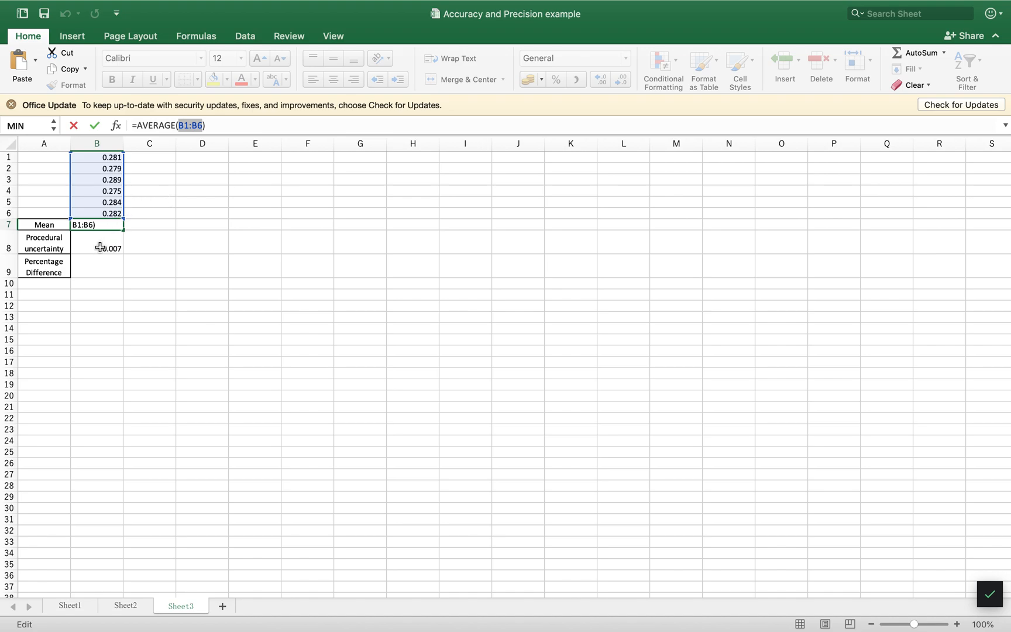
{"action": "key", "text": "Escape"}
Shorten both ranges in the B8 procedural uncertainty formula to B1:B3, giving =(MAX(B1:B3)-MIN(B1:B3))/2.
{"action": "left_click", "coordinate": [98, 247]}
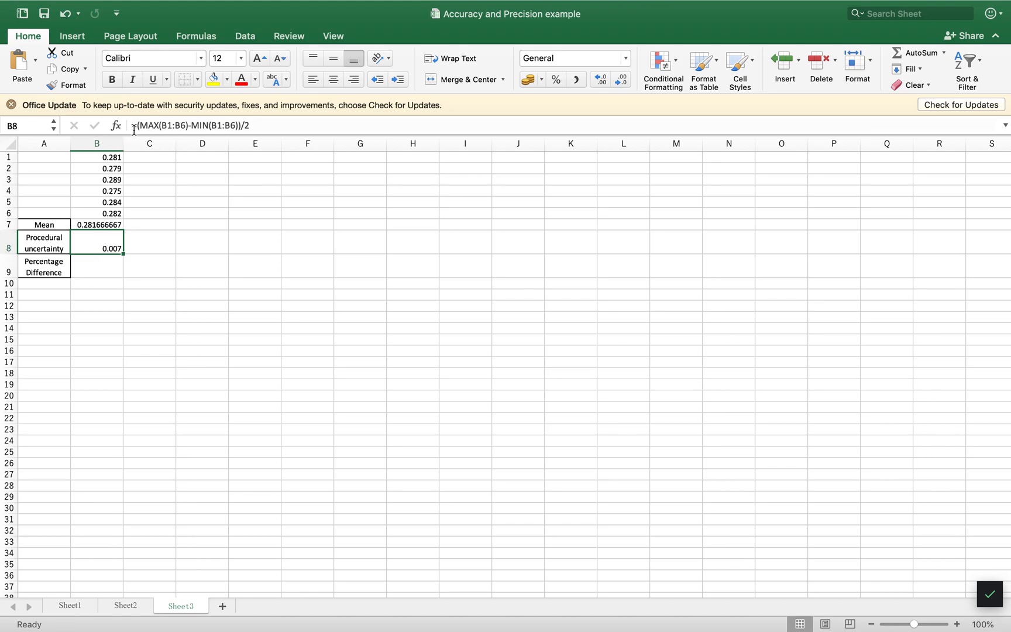
{"action": "left_click_drag", "start_coordinate": [132, 125], "coordinate": [263, 125]}
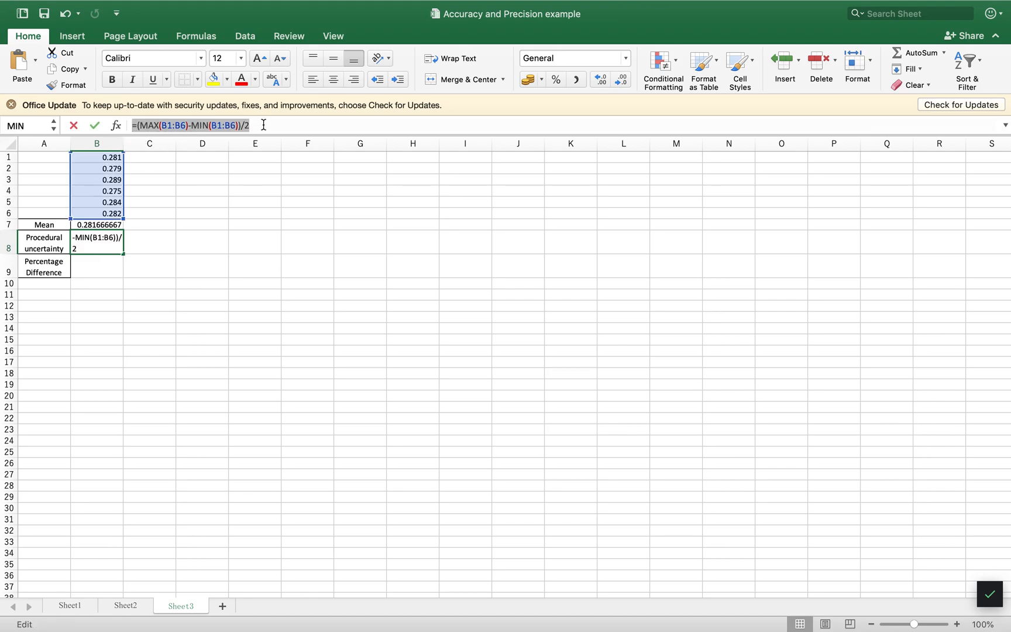
{"action": "left_click", "coordinate": [263, 124]}
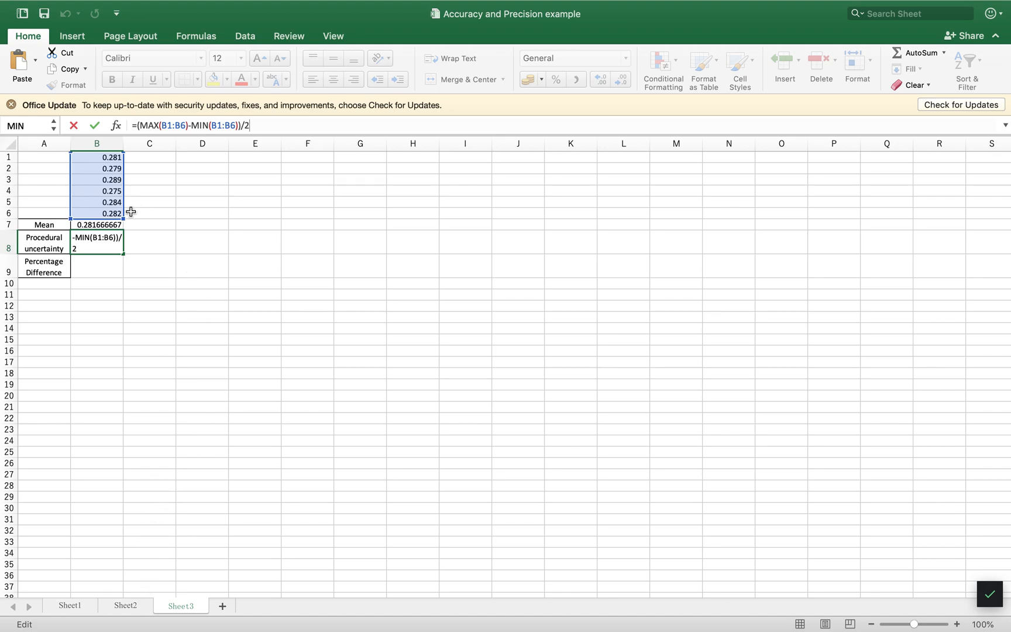
{"action": "left_click_drag", "start_coordinate": [124, 218], "coordinate": [125, 191]}
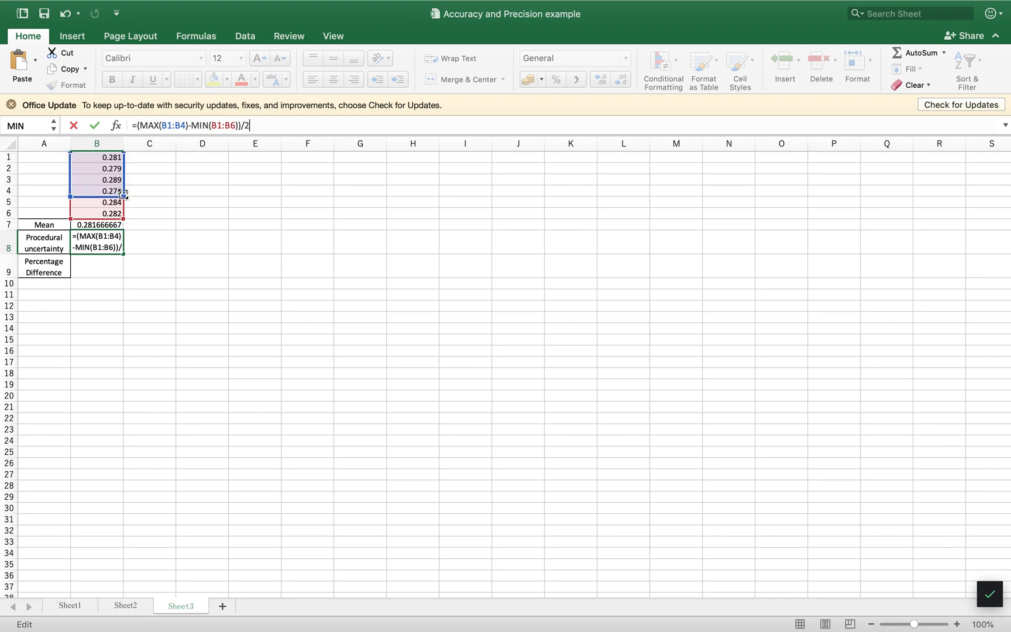
{"action": "left_click_drag", "start_coordinate": [122, 191], "coordinate": [123, 189]}
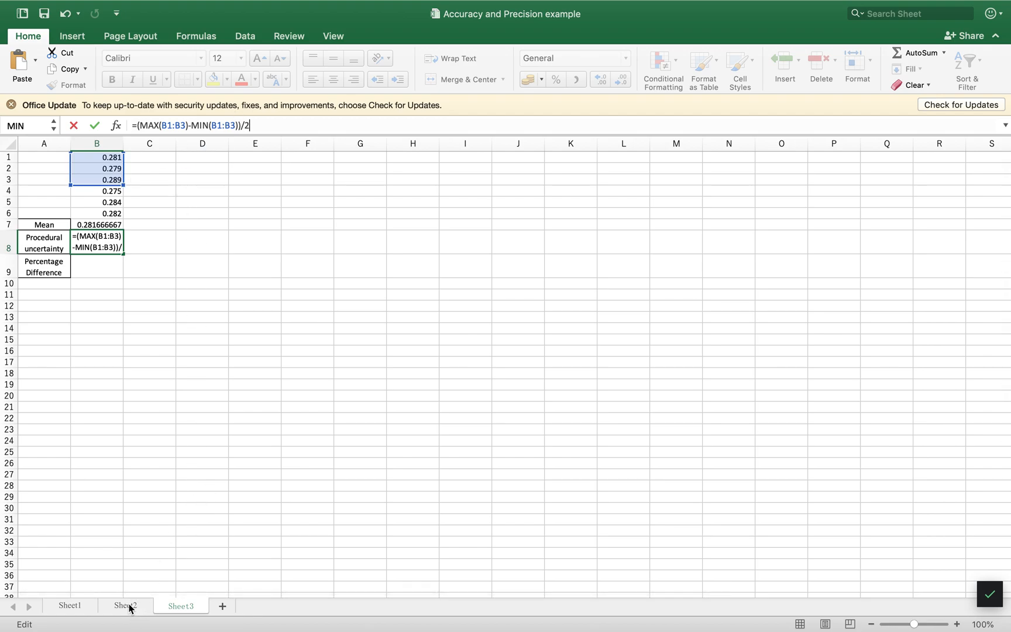
{"action": "key", "text": "Return"}
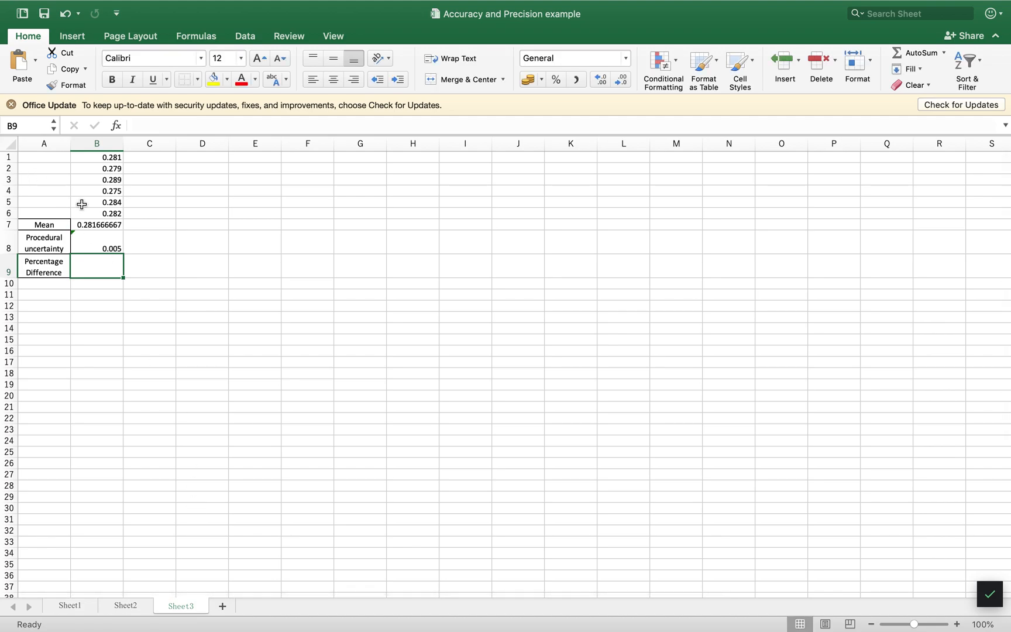
Copy the mean, procedural uncertainty and percentage difference cells B7:B9 across to C7:E9.
{"action": "left_click", "coordinate": [106, 224]}
{"action": "left_click_drag", "start_coordinate": [101, 228], "coordinate": [100, 268]}
{"action": "key", "text": "super+c"}
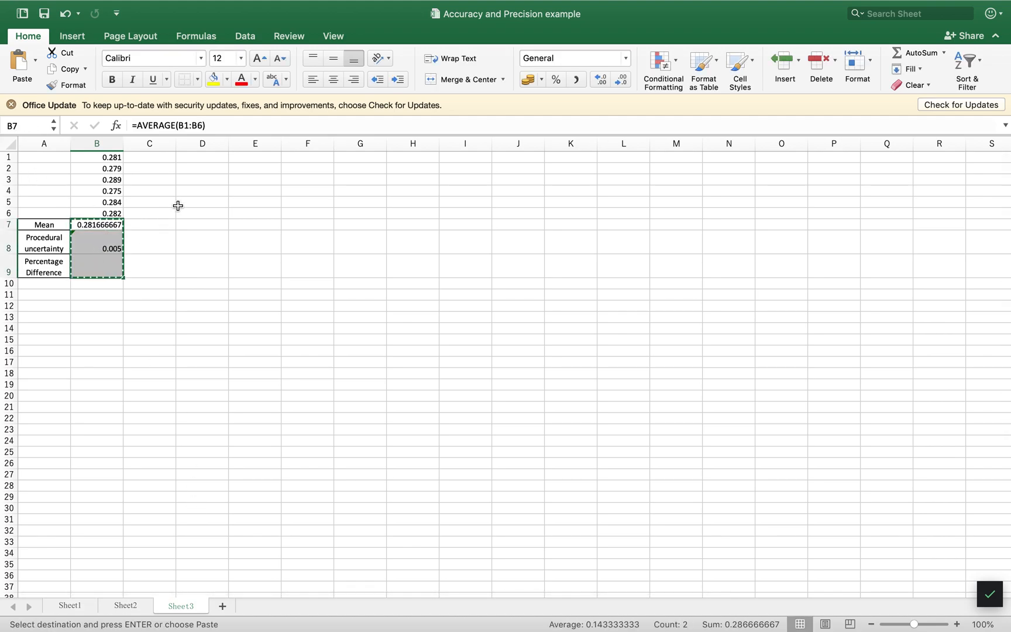
{"action": "left_click_drag", "start_coordinate": [138, 228], "coordinate": [256, 225]}
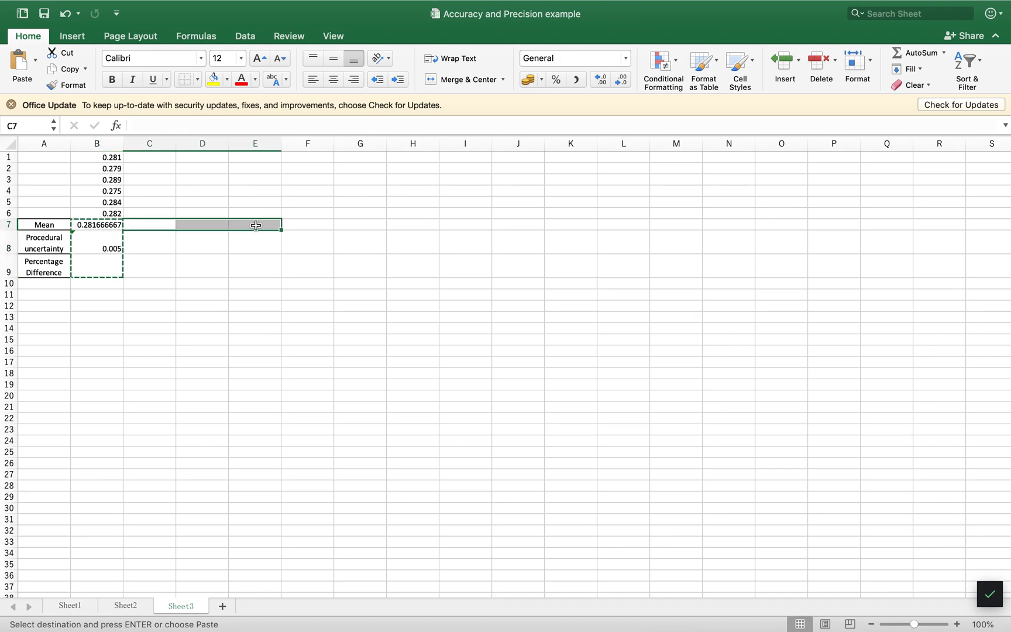
{"action": "key", "text": "super+v"}
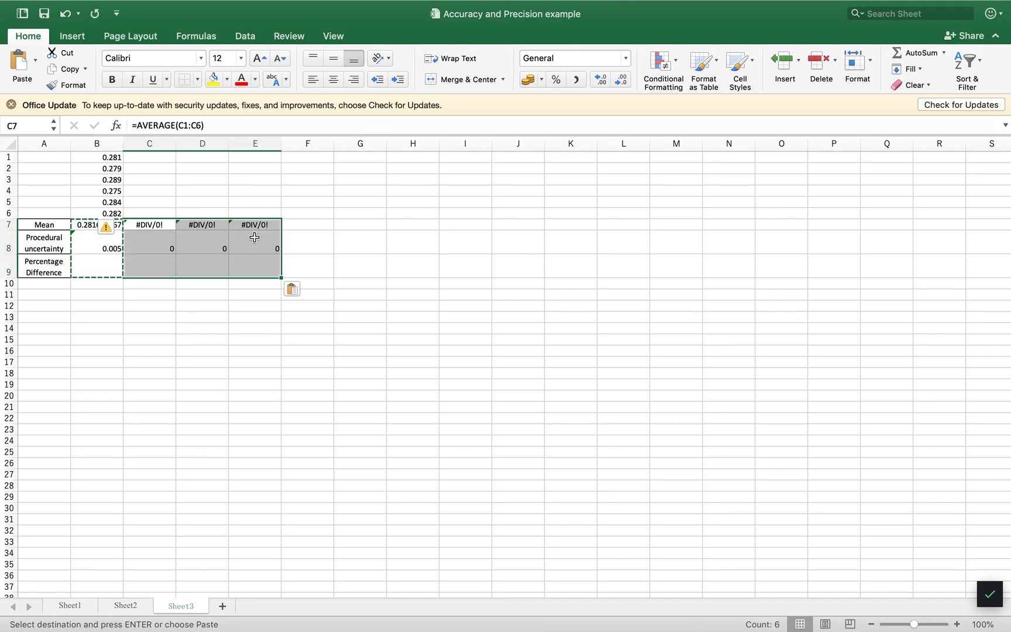
Copy the six measurements in B1:B6 across to C1:E6.
{"action": "left_click_drag", "start_coordinate": [116, 156], "coordinate": [121, 211]}
{"action": "key", "text": "super+c"}
{"action": "left_click_drag", "start_coordinate": [142, 158], "coordinate": [244, 160]}
{"action": "key", "text": "super+v"}
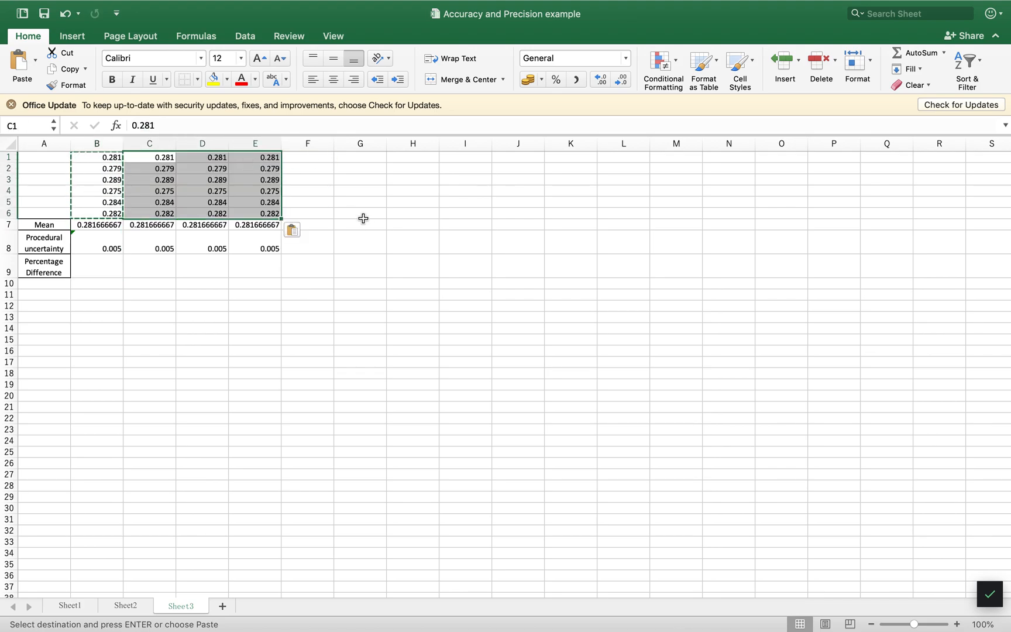
Check the copied procedural uncertainty formulas in D8 and E8 and the percentage difference cell B9.
{"action": "left_click", "coordinate": [210, 239]}
{"action": "left_click", "coordinate": [273, 238]}
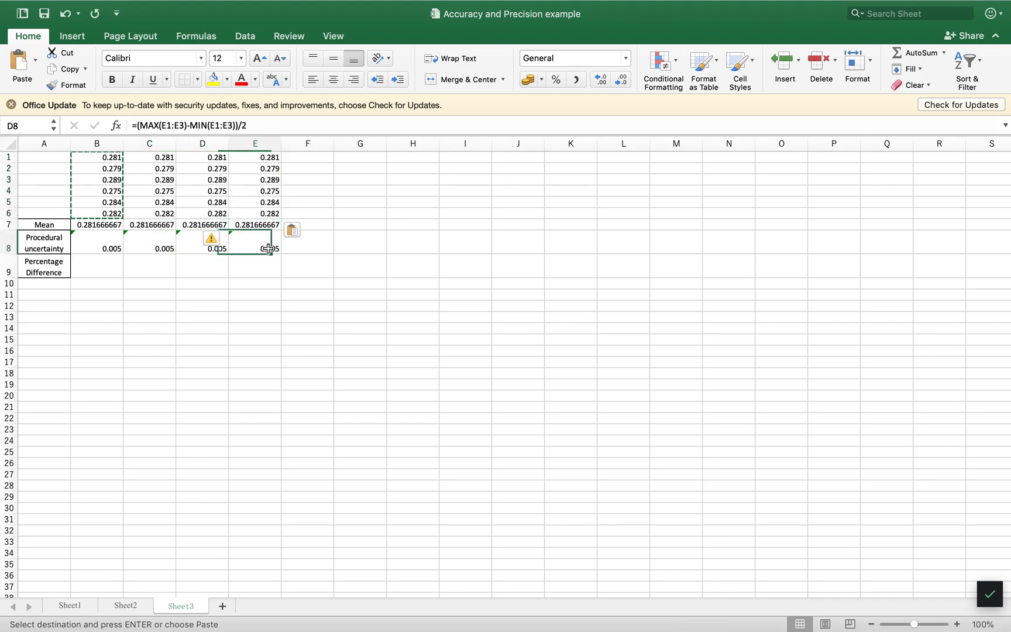
{"action": "left_click", "coordinate": [103, 267]}
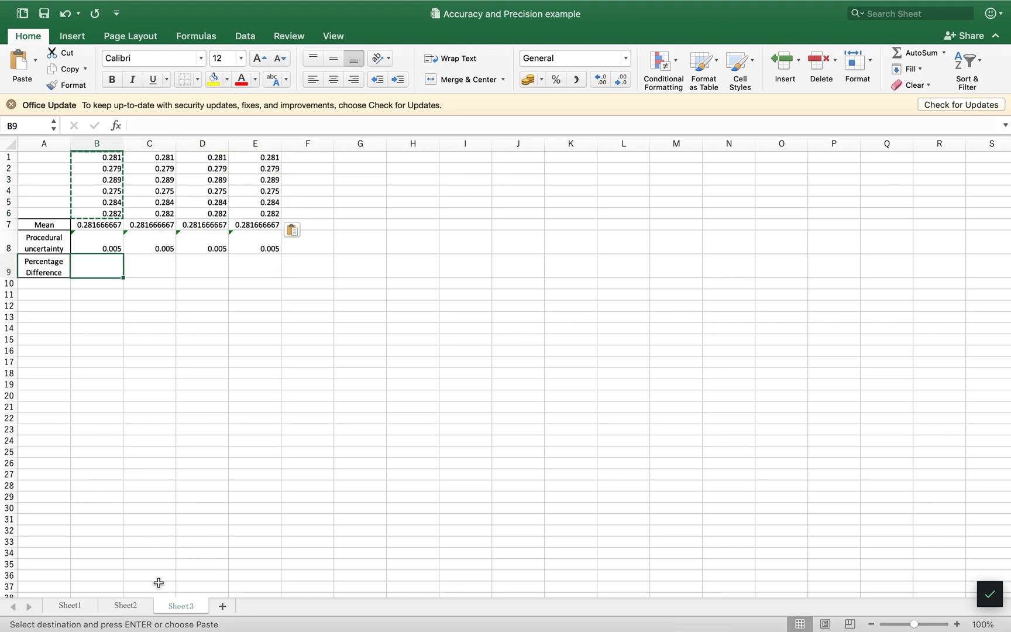
Return to Sheet2 and review its trial results table, ending on the mean cell E5 of the last column.
{"action": "left_click", "coordinate": [127, 605]}
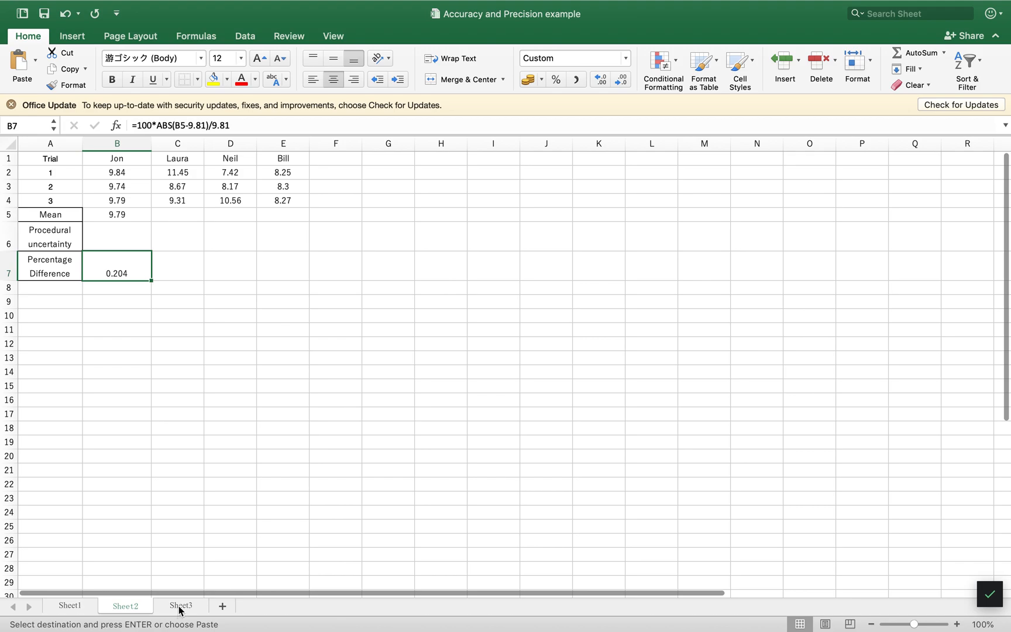
{"action": "left_click", "coordinate": [180, 609]}
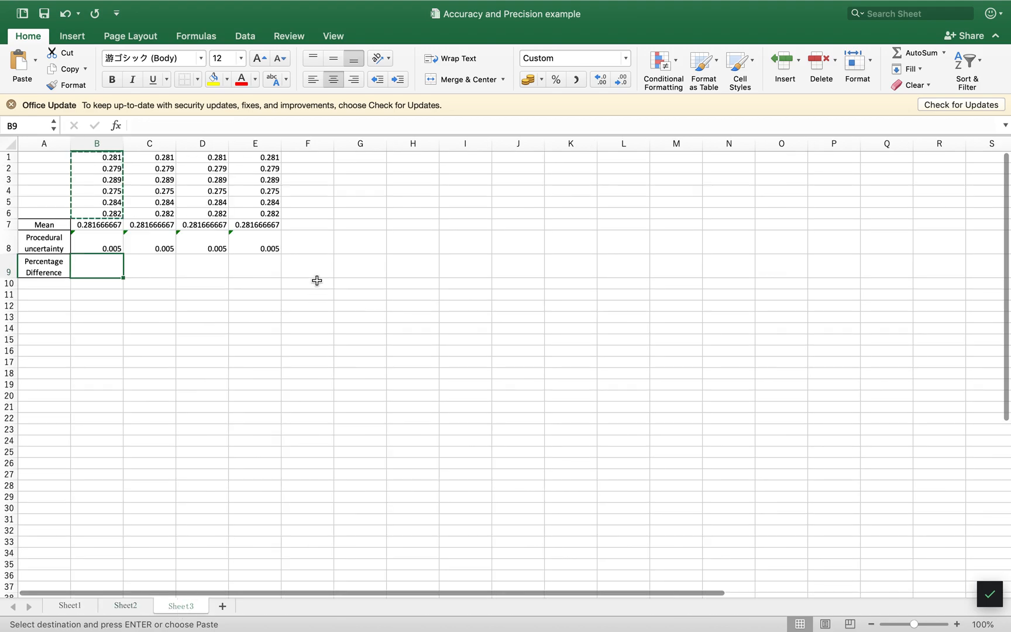
{"action": "left_click", "coordinate": [131, 609]}
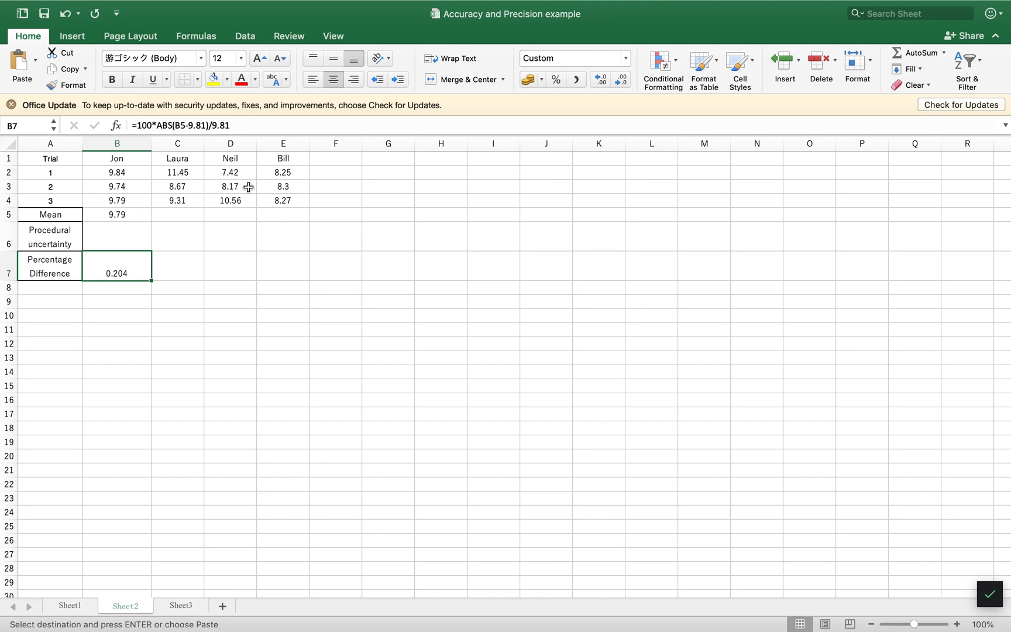
{"action": "left_click", "coordinate": [286, 216]}
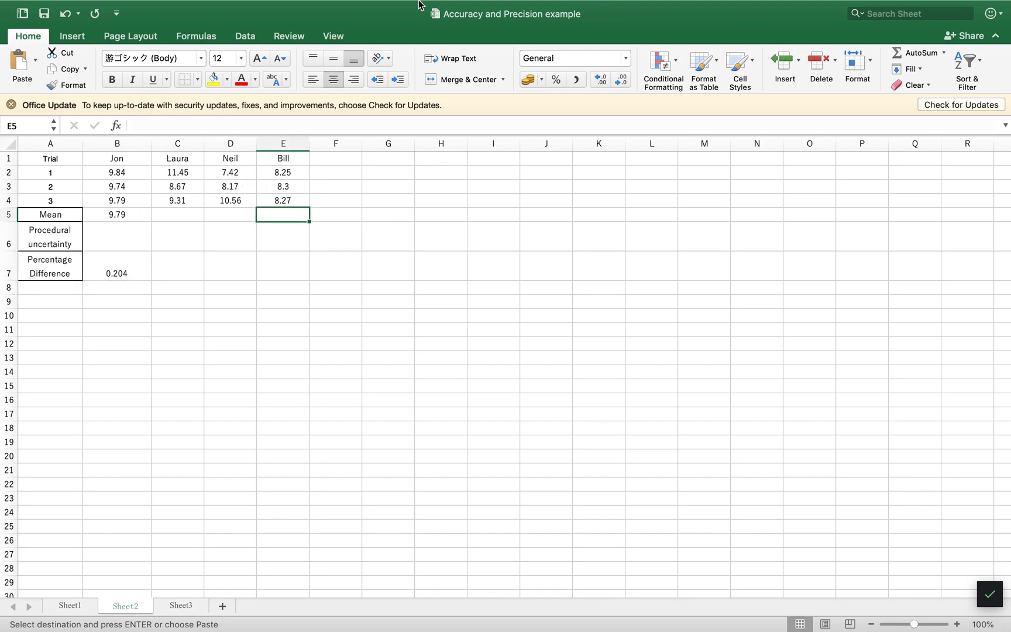
{"action": "mouse_move", "coordinate": [487, 1]}
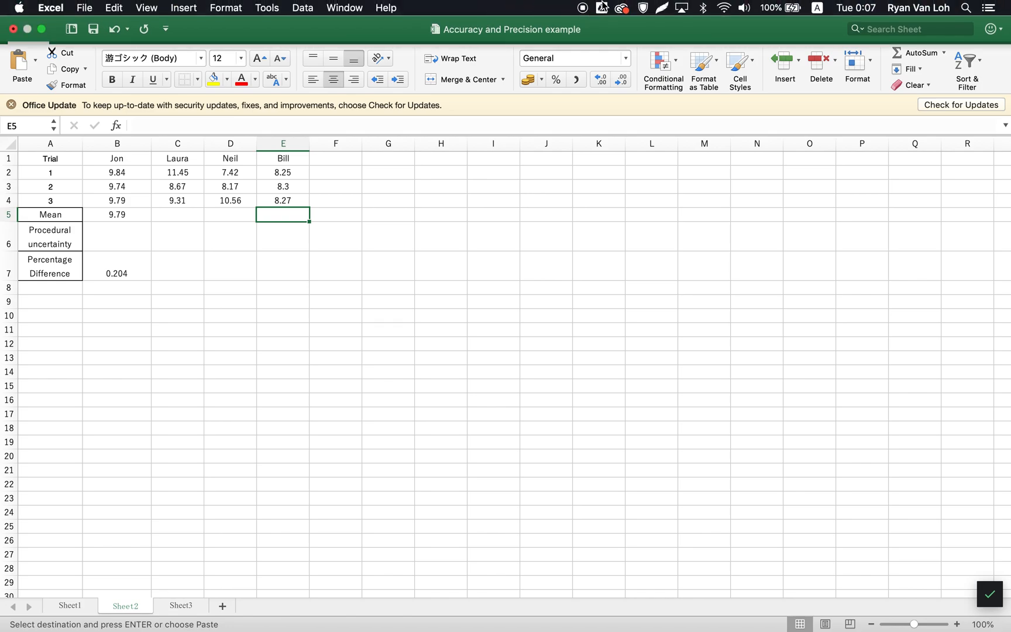